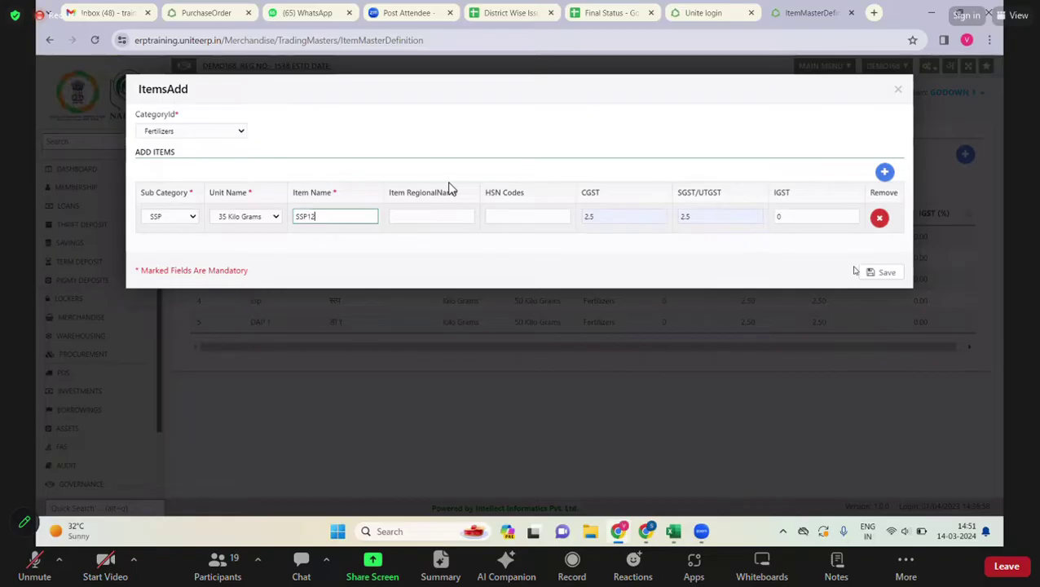
- Auto-fill the regional name for the SSP12 fertilizer item and save it to the item master
{"action": "left_click", "coordinate": [857, 268]}
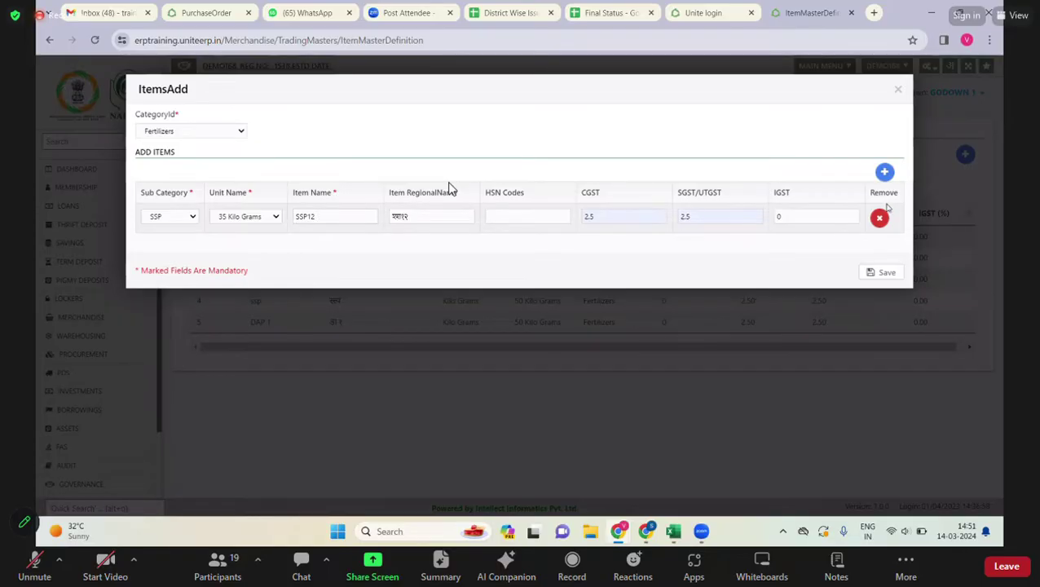
{"action": "left_click", "coordinate": [883, 272]}
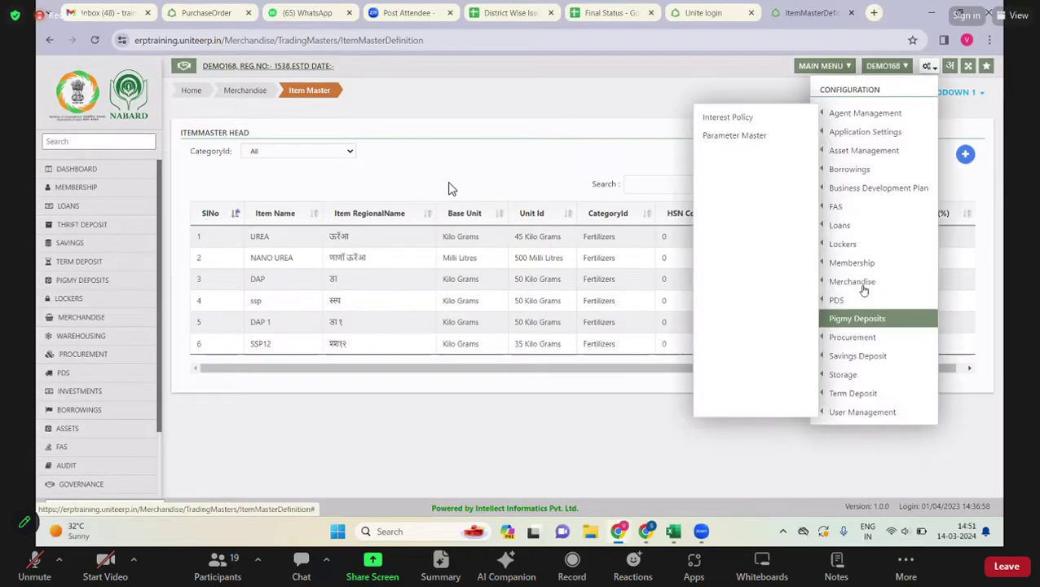
- Visit the Assign Item page, then the item definition page to confirm SSP12 is listed
{"action": "mouse_move", "coordinate": [864, 288]}
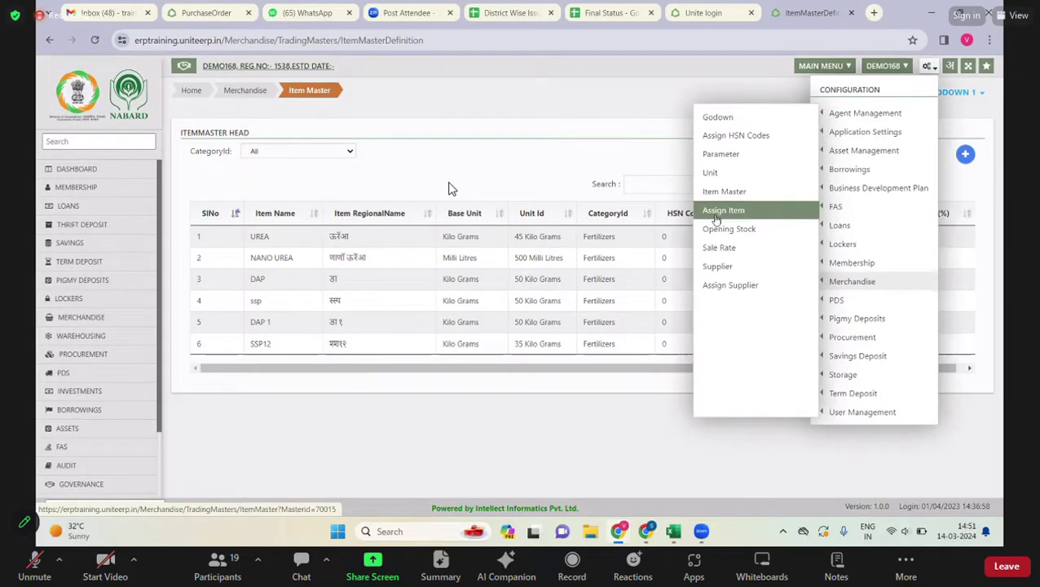
{"action": "left_click", "coordinate": [716, 218]}
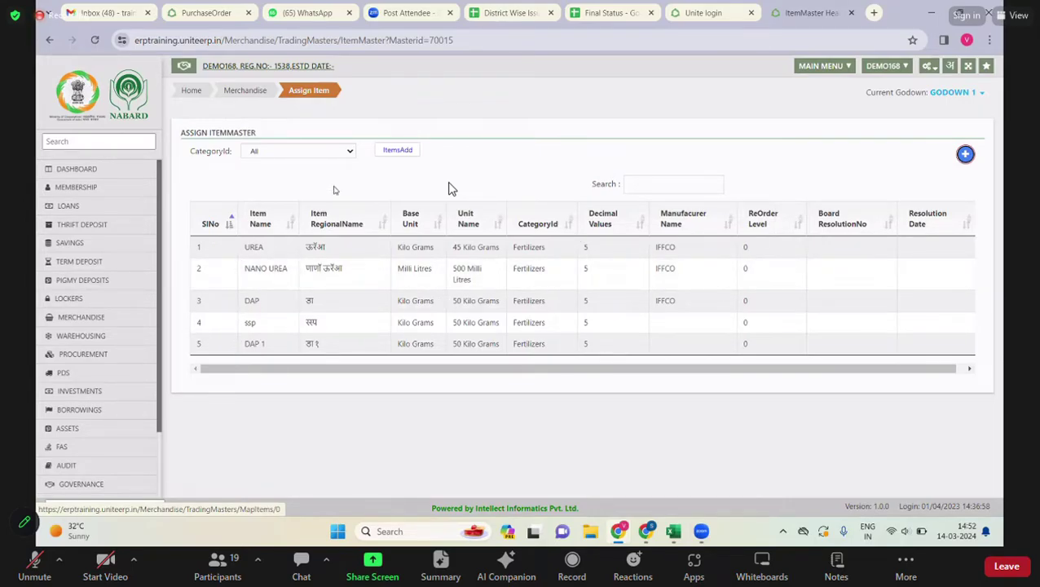
{"action": "left_click", "coordinate": [399, 153]}
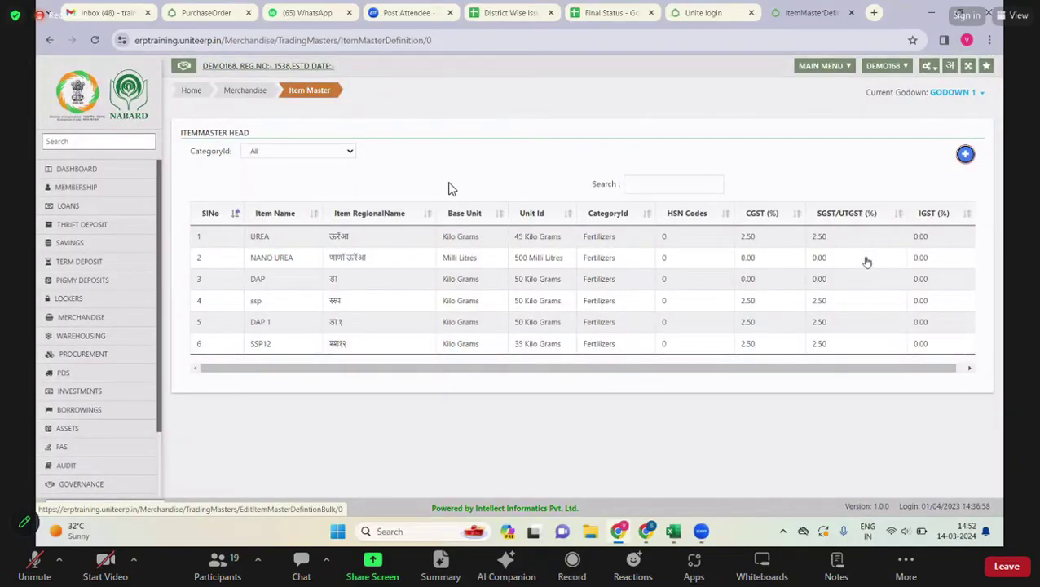
- Return to Configuration > Merchandise > Assign Item and open the Item MappingHead form
{"action": "left_click", "coordinate": [928, 66]}
{"action": "mouse_move", "coordinate": [864, 282]}
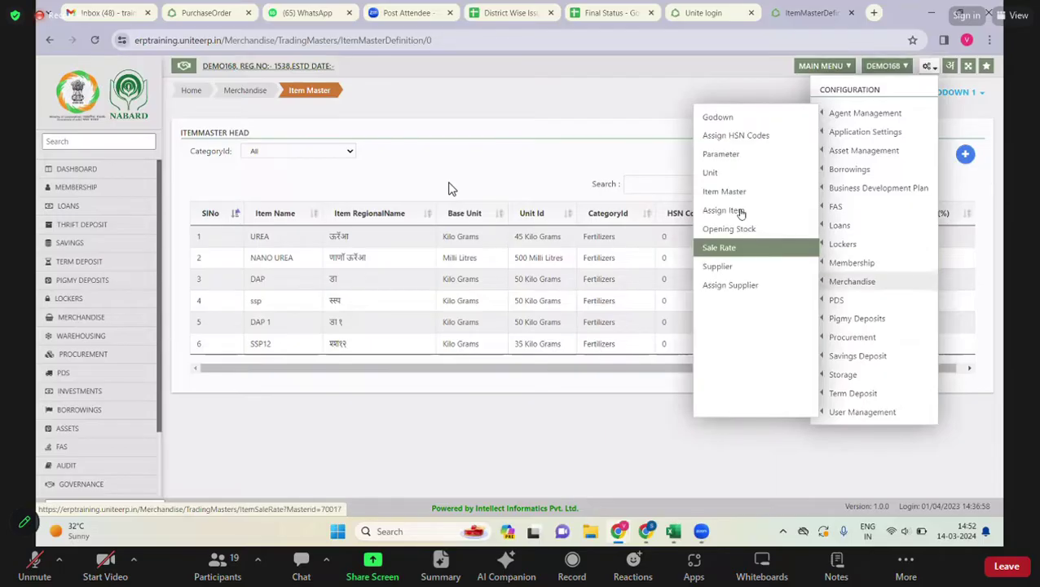
{"action": "left_click", "coordinate": [741, 210]}
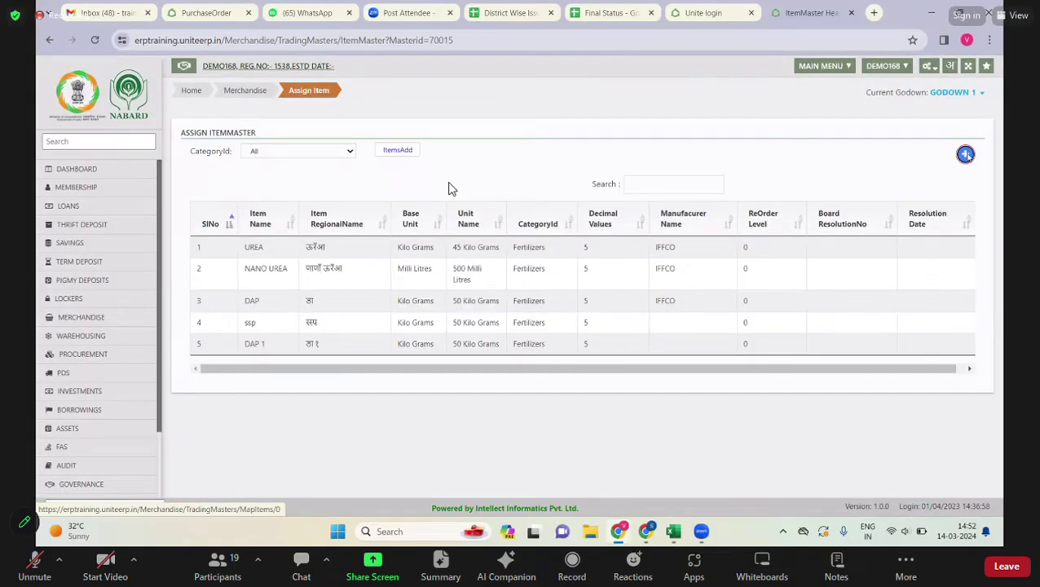
{"action": "left_click", "coordinate": [965, 154]}
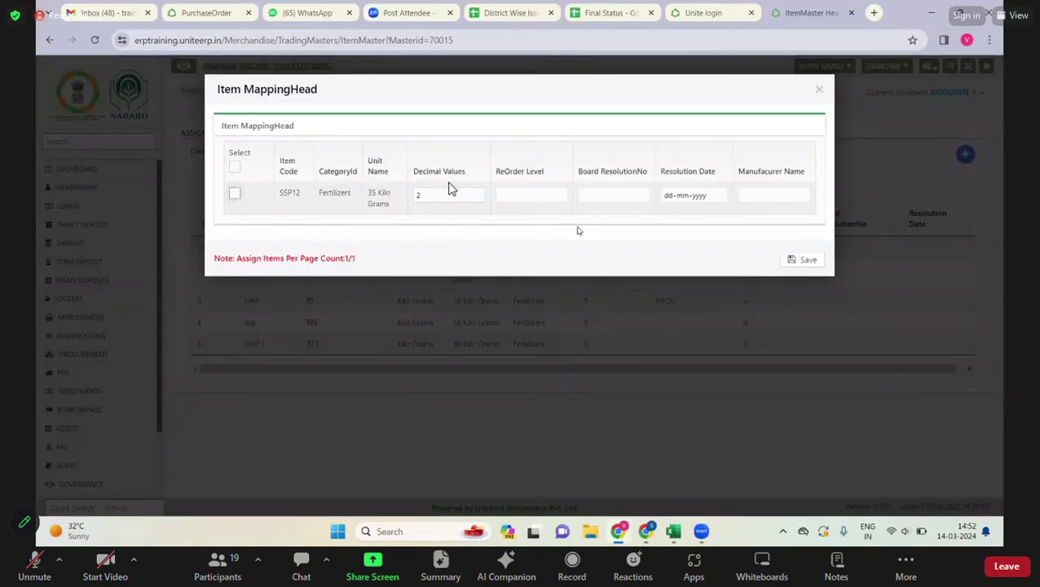
- Reopen Item MappingHead, select SSP12, change its decimal values from 2 to 5, and save
{"action": "left_click", "coordinate": [818, 90]}
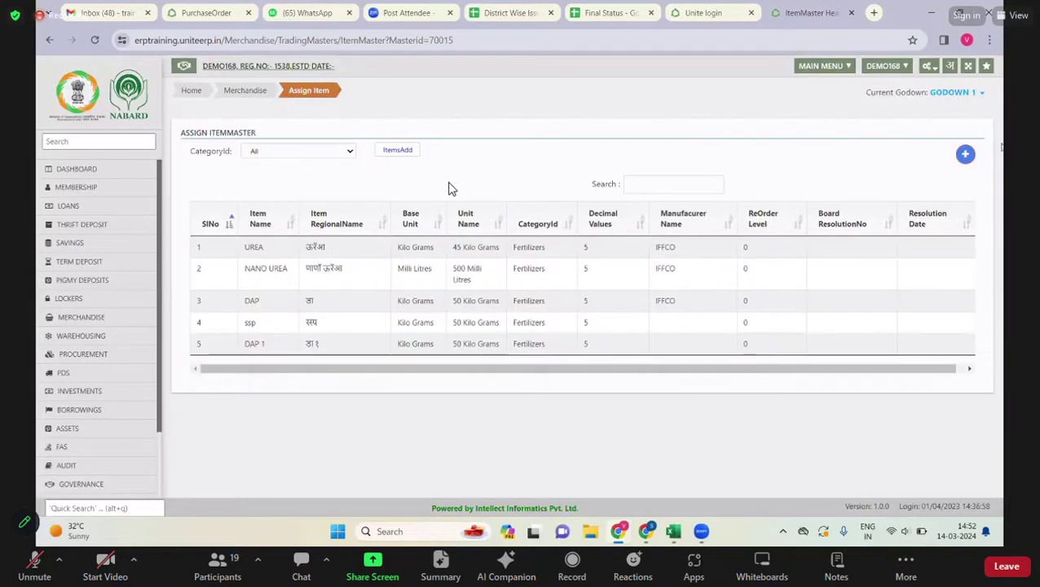
{"action": "left_click", "coordinate": [965, 155]}
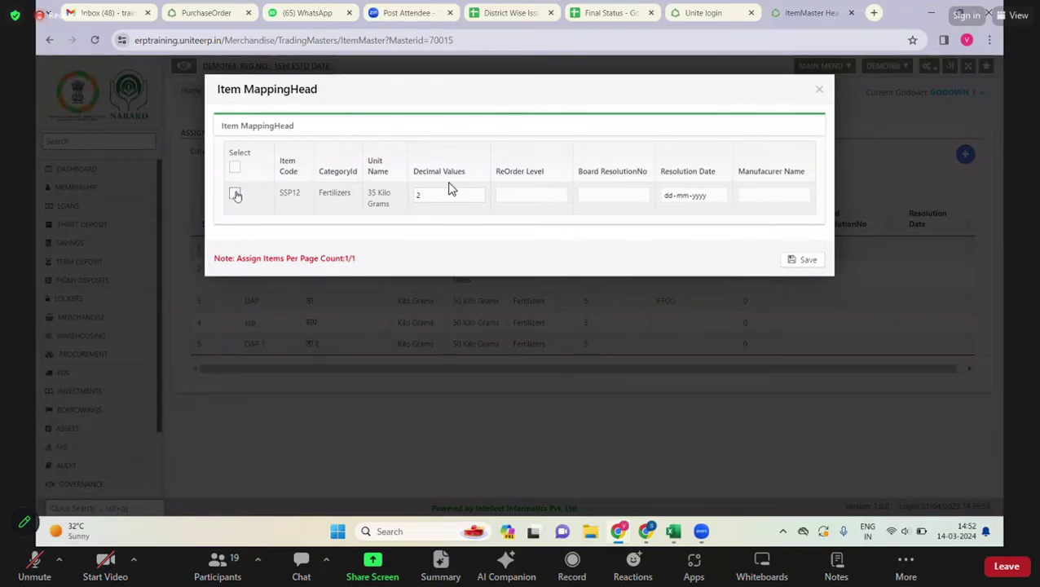
{"action": "left_click", "coordinate": [235, 194]}
{"action": "left_click", "coordinate": [430, 196]}
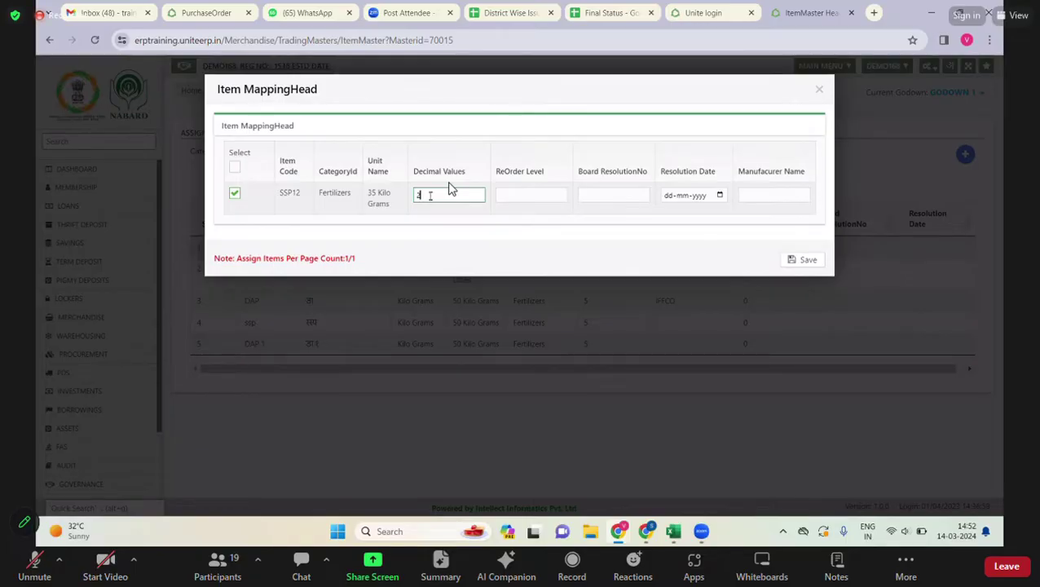
{"action": "key", "text": "BackSpace"}
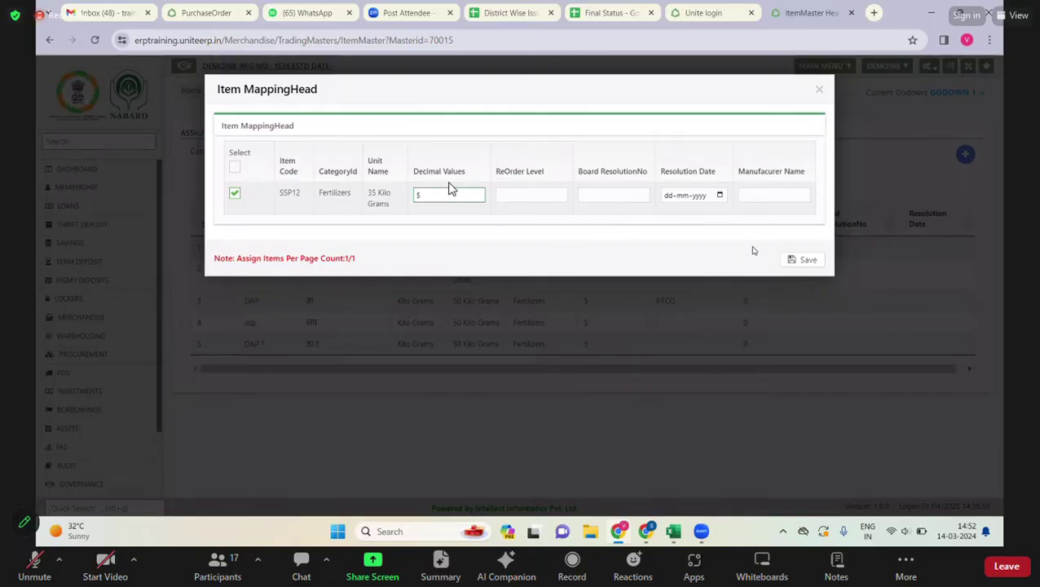
{"action": "left_click", "coordinate": [797, 261]}
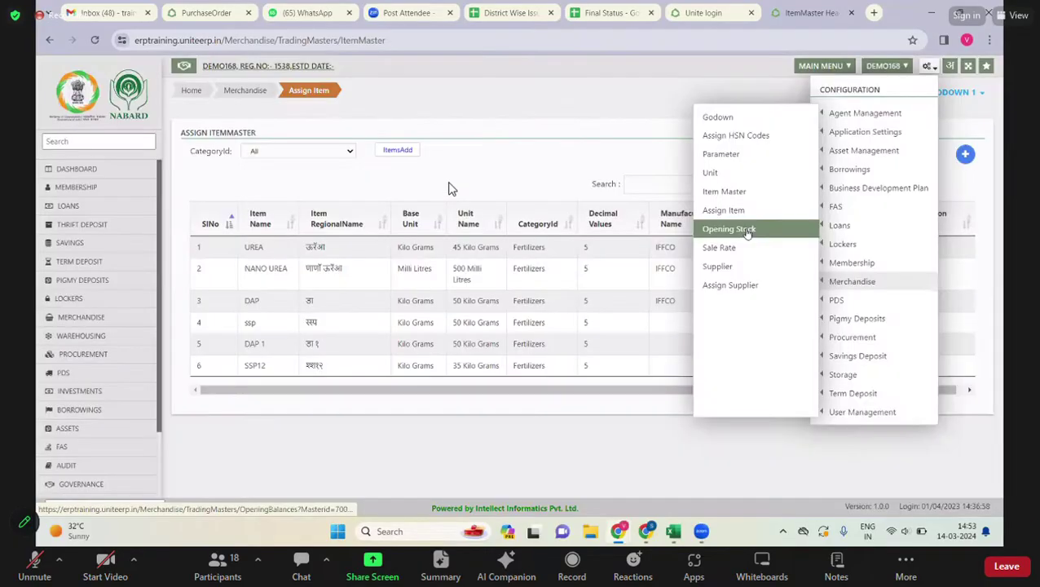
- Open the Opening Stock page of GODOWN 1 balances and close the Opening Balance form unsaved
{"action": "left_click", "coordinate": [747, 233]}
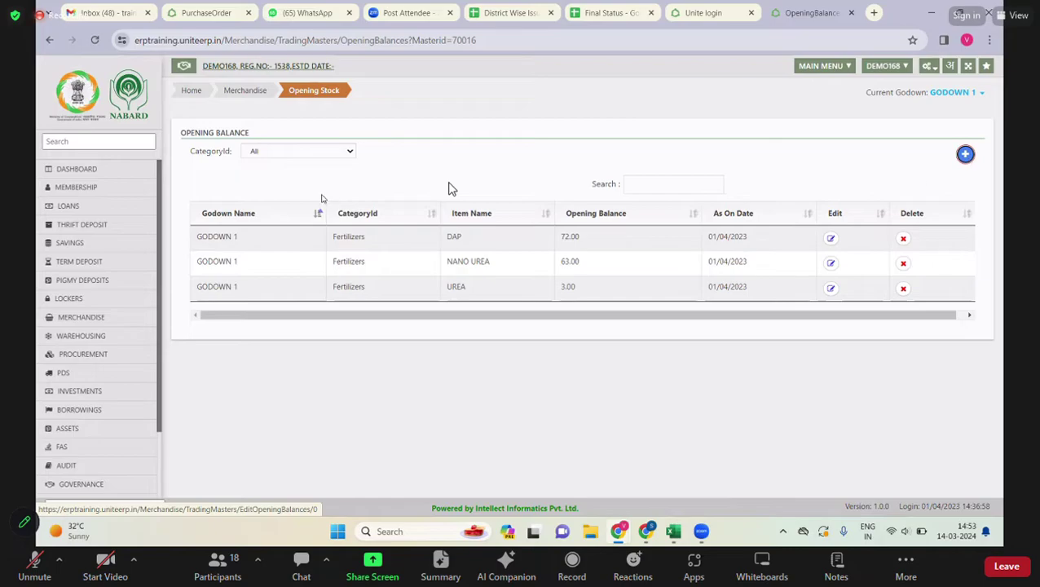
{"action": "left_click", "coordinate": [965, 155]}
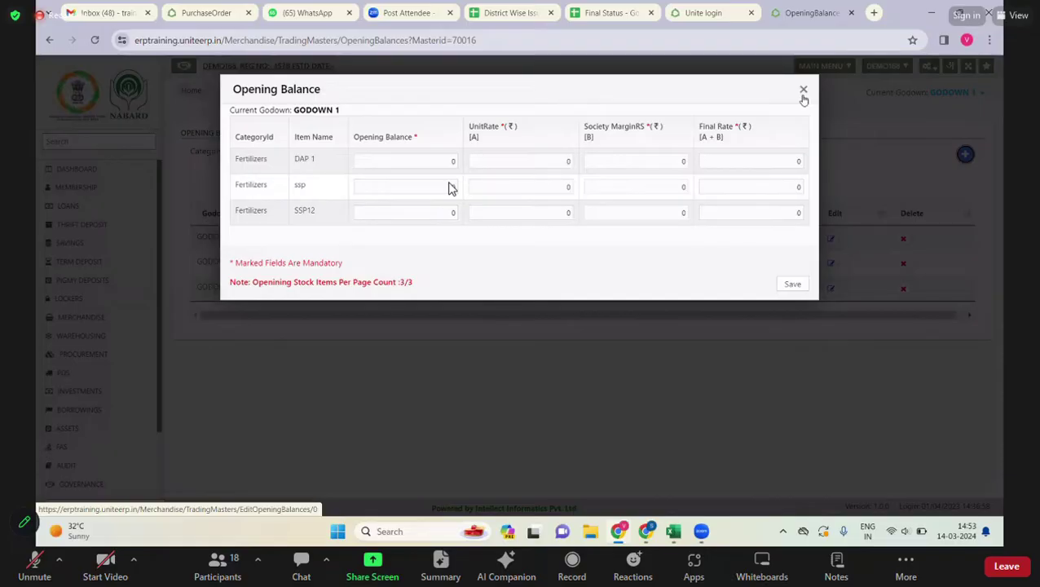
{"action": "left_click", "coordinate": [802, 91]}
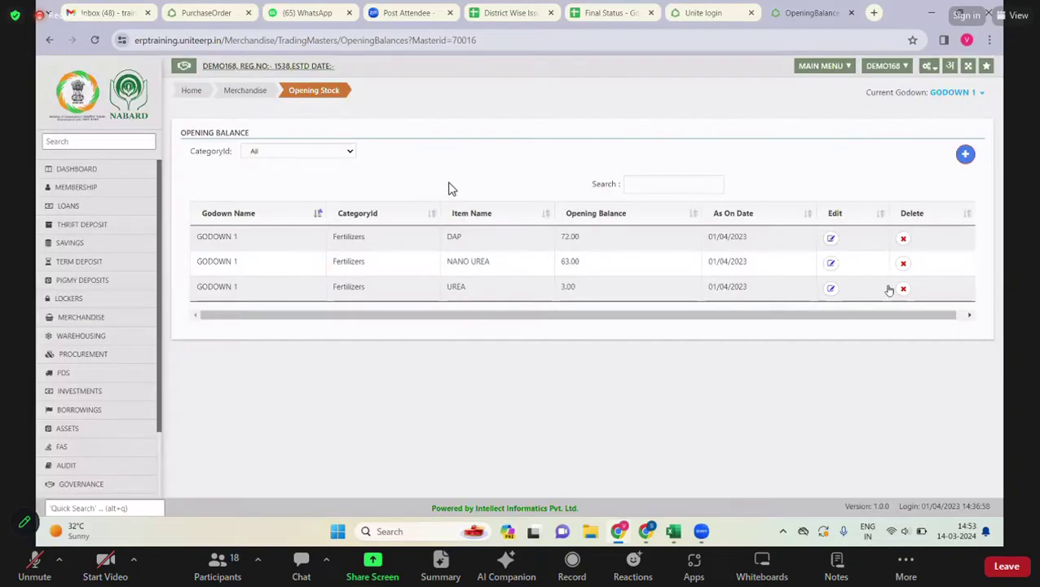
{"action": "left_click", "coordinate": [929, 70]}
{"action": "mouse_move", "coordinate": [851, 282]}
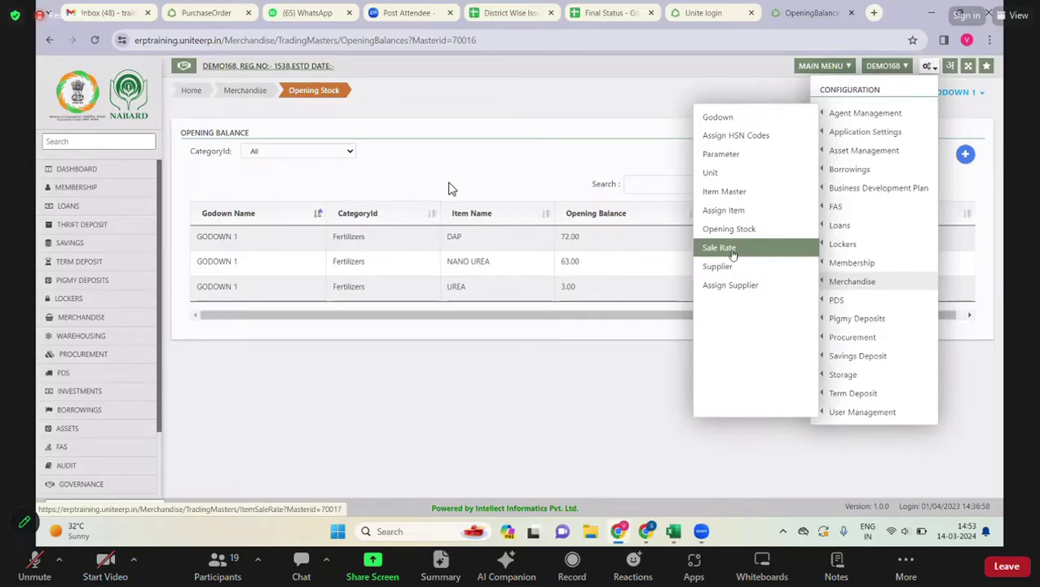
- Open the Sale Rate page showing unrated DAP and UREA purchases and rates 1324.80, 219.00, 249.77
{"action": "left_click", "coordinate": [733, 255]}
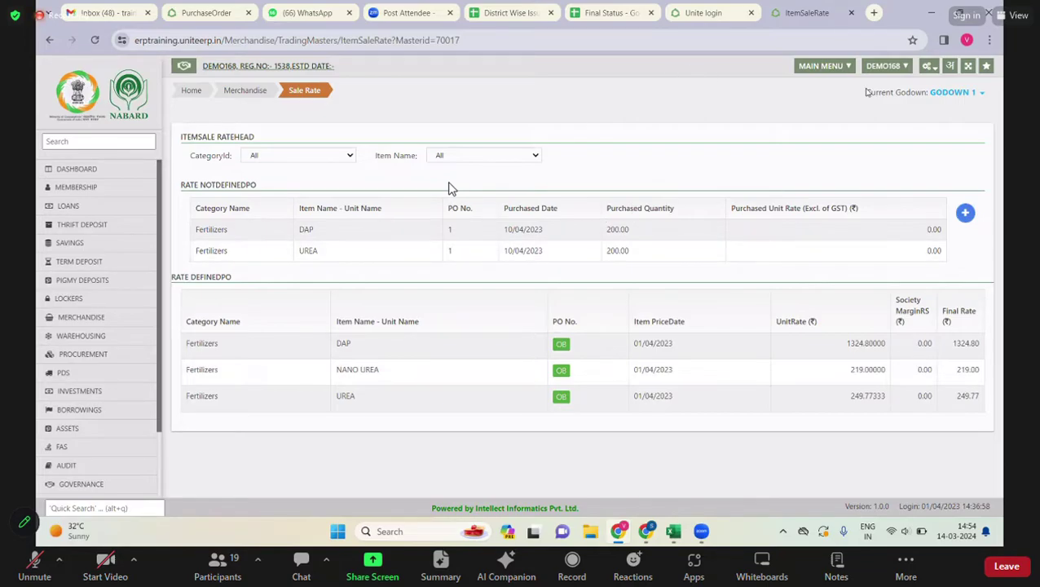
{"action": "left_click", "coordinate": [926, 79]}
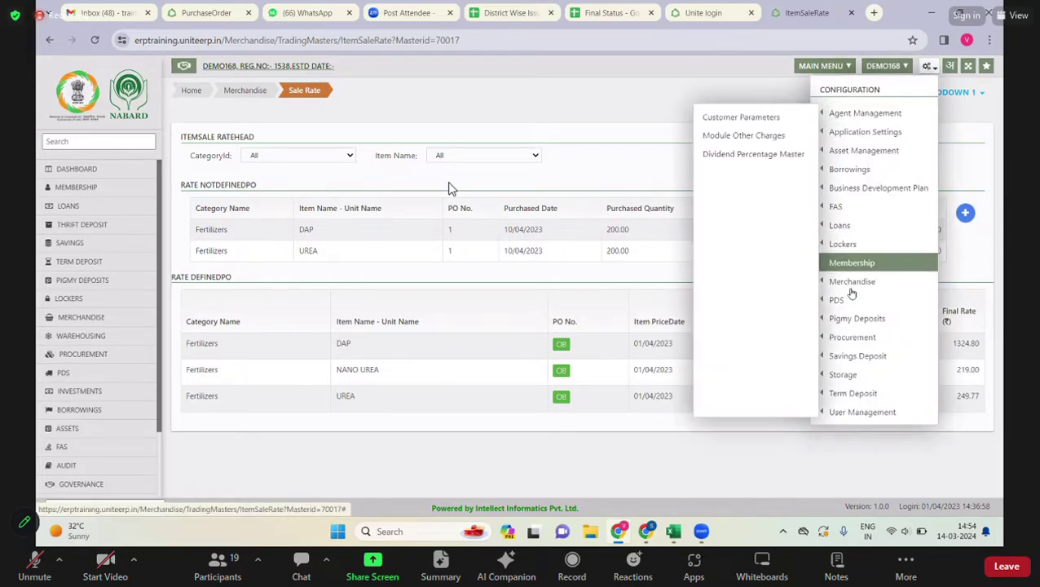
{"action": "mouse_move", "coordinate": [848, 283]}
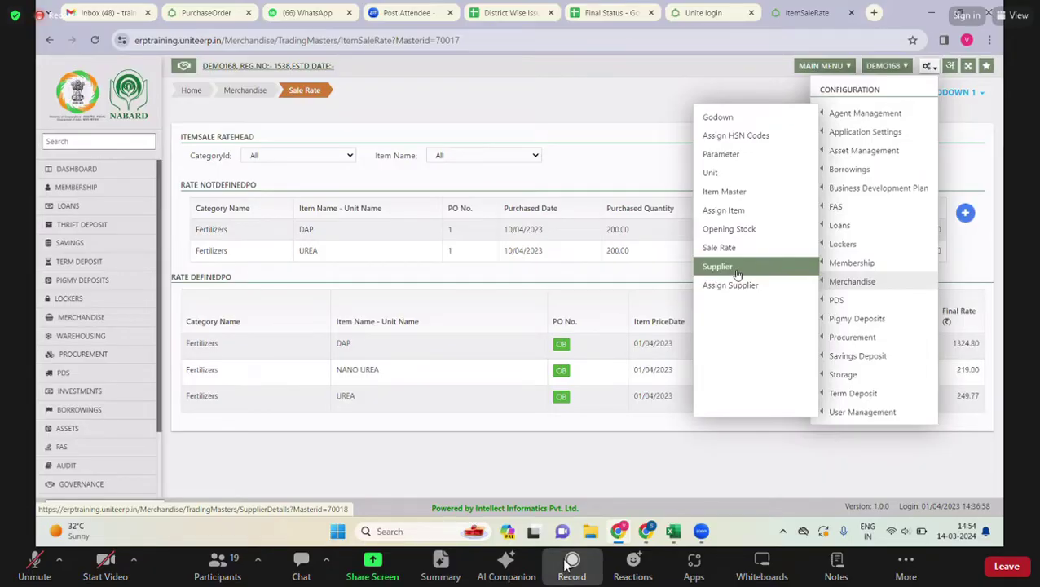
- Start a new supplier named DMO Bhind with address bhind in Madhya Pradesh
{"action": "left_click", "coordinate": [737, 273]}
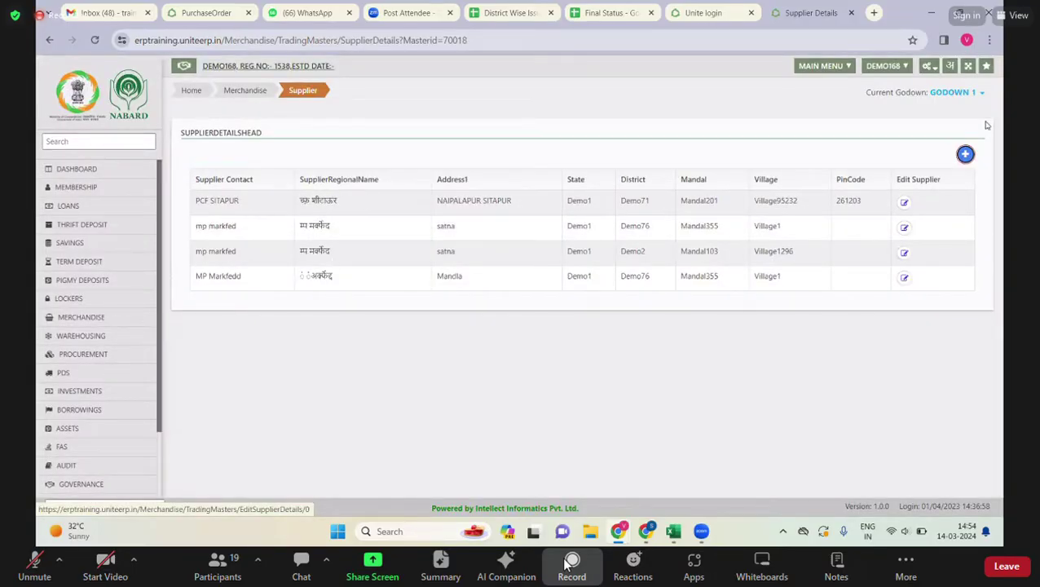
{"action": "left_click", "coordinate": [965, 154]}
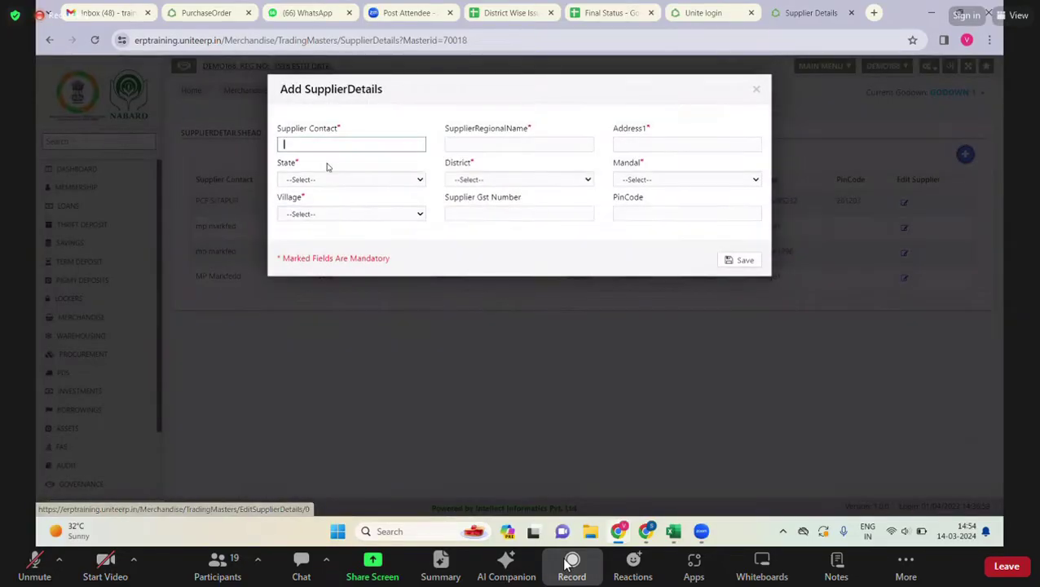
{"action": "type", "text": "DMO Bhind"}
{"action": "left_click", "coordinate": [638, 141]}
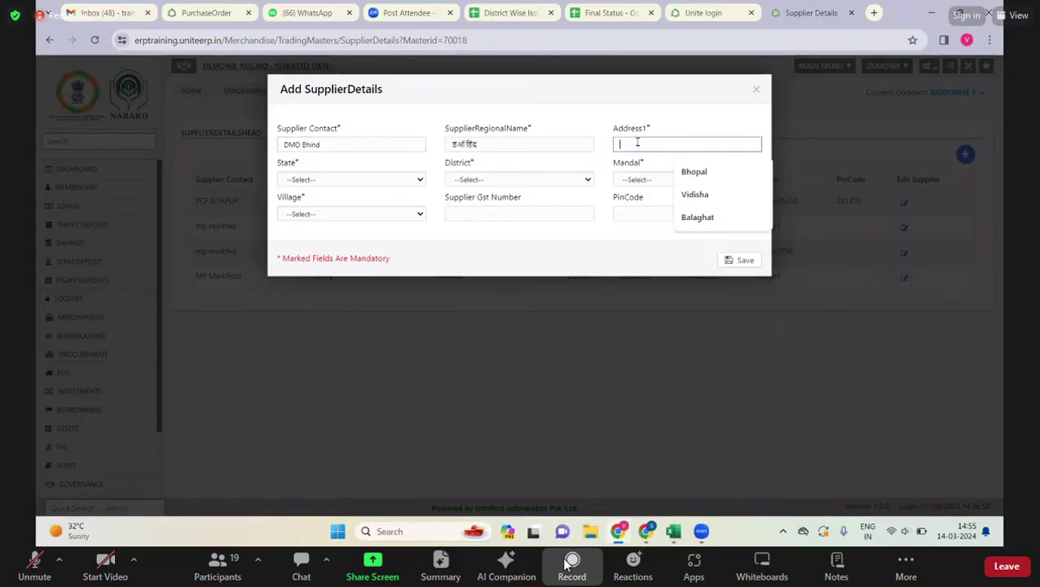
{"action": "type", "text": "bhind"}
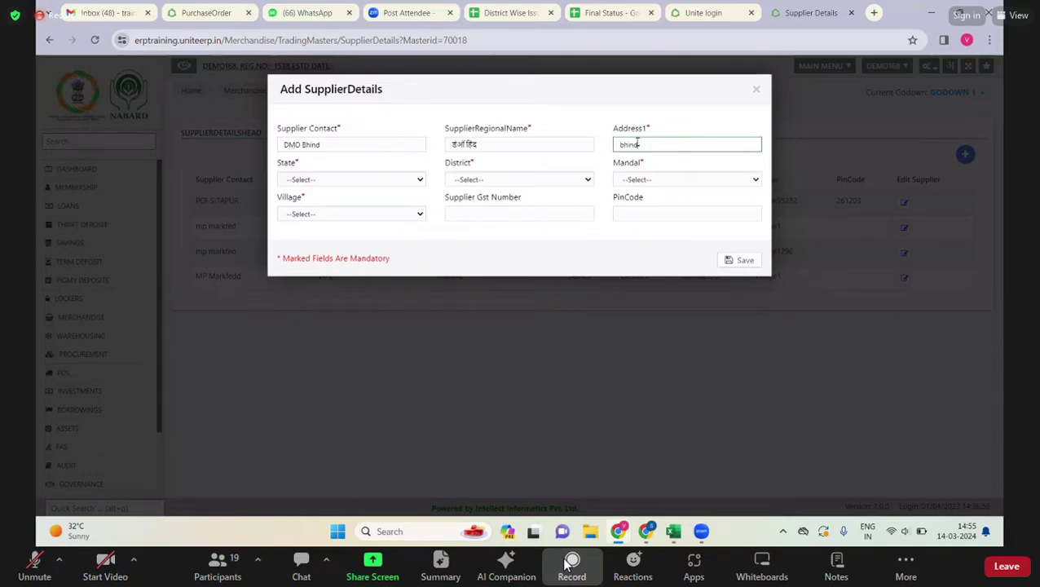
{"action": "left_click", "coordinate": [375, 179]}
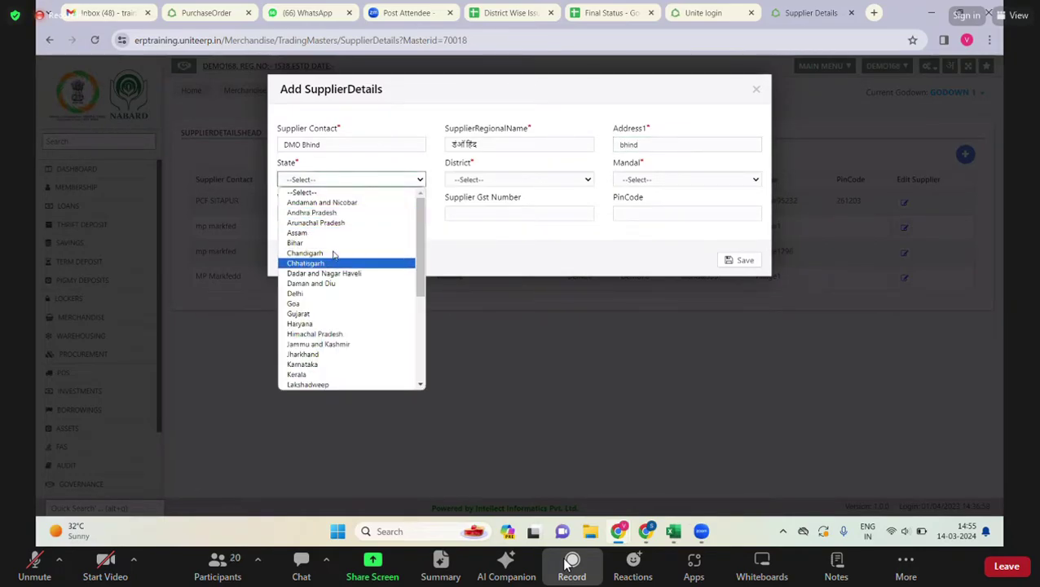
{"action": "key", "text": "m"}
{"action": "key", "text": "Return"}
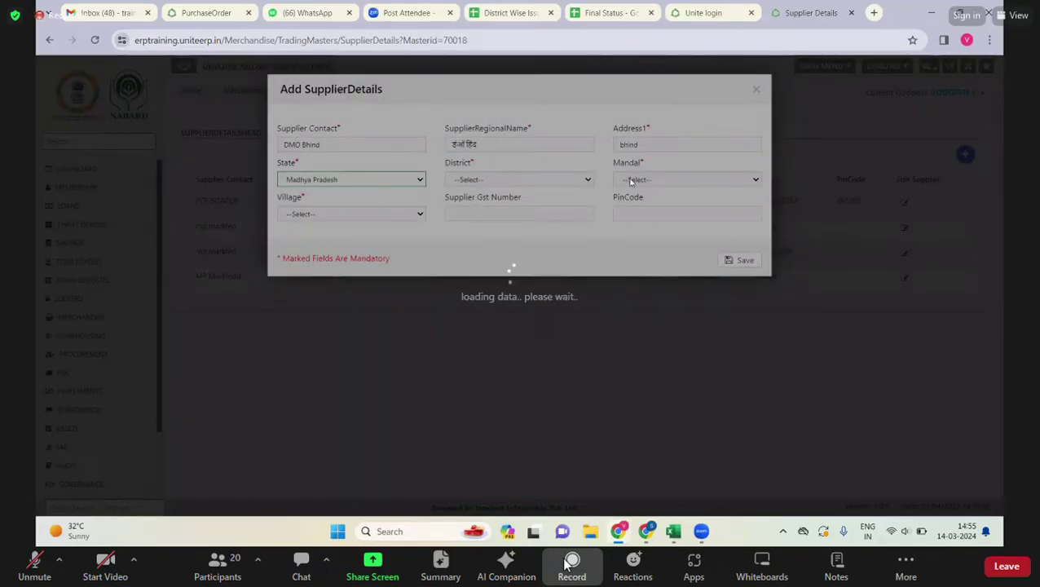
- Set district Demo76 and village Village1, then save the supplier and acknowledge the success message
{"action": "left_click", "coordinate": [519, 179]}
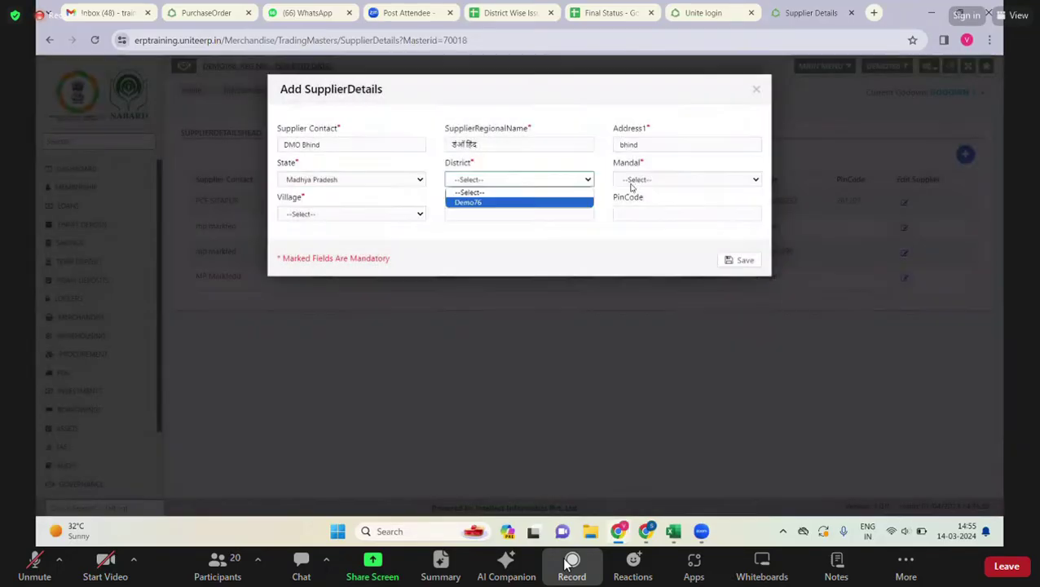
{"action": "left_click", "coordinate": [489, 202]}
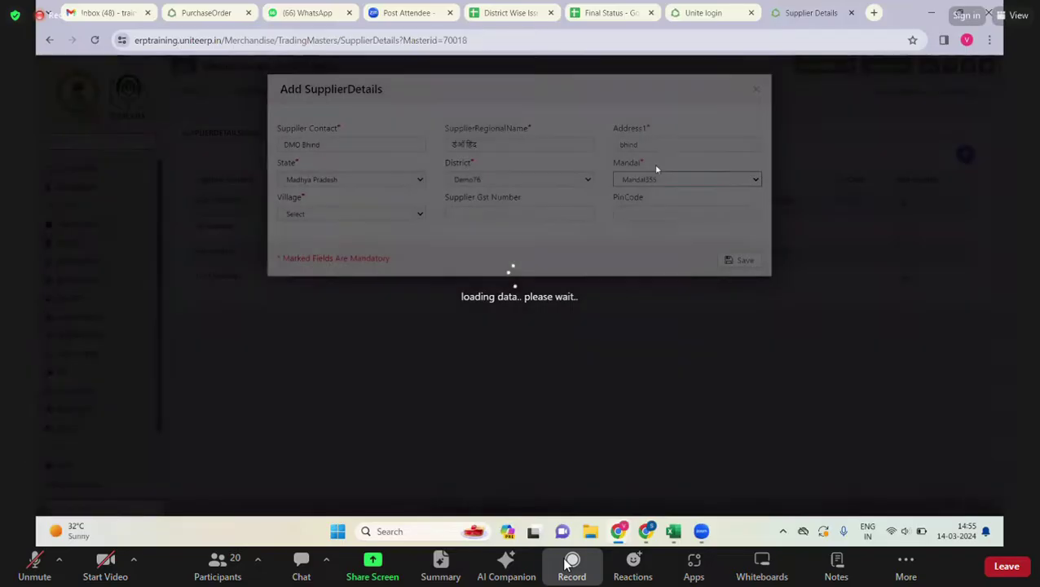
{"action": "key", "text": "Tab"}
{"action": "key", "text": "Down"}
{"action": "key", "text": "Tab"}
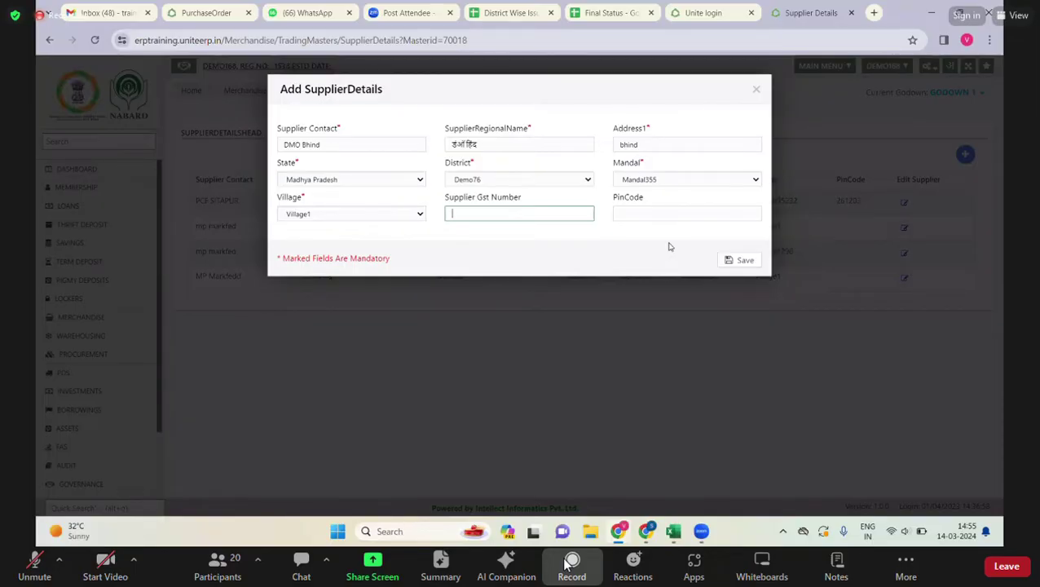
{"action": "left_click", "coordinate": [755, 266]}
{"action": "left_click", "coordinate": [756, 264]}
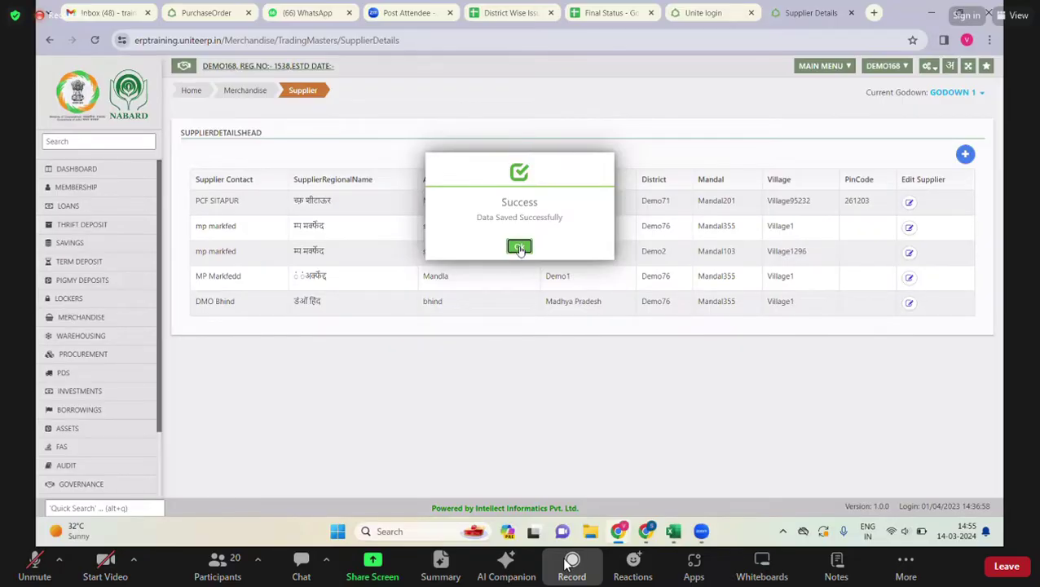
{"action": "left_click", "coordinate": [520, 248]}
- Dismiss the success message and move on to Next: Assign Supplier
{"action": "left_click", "coordinate": [520, 247]}
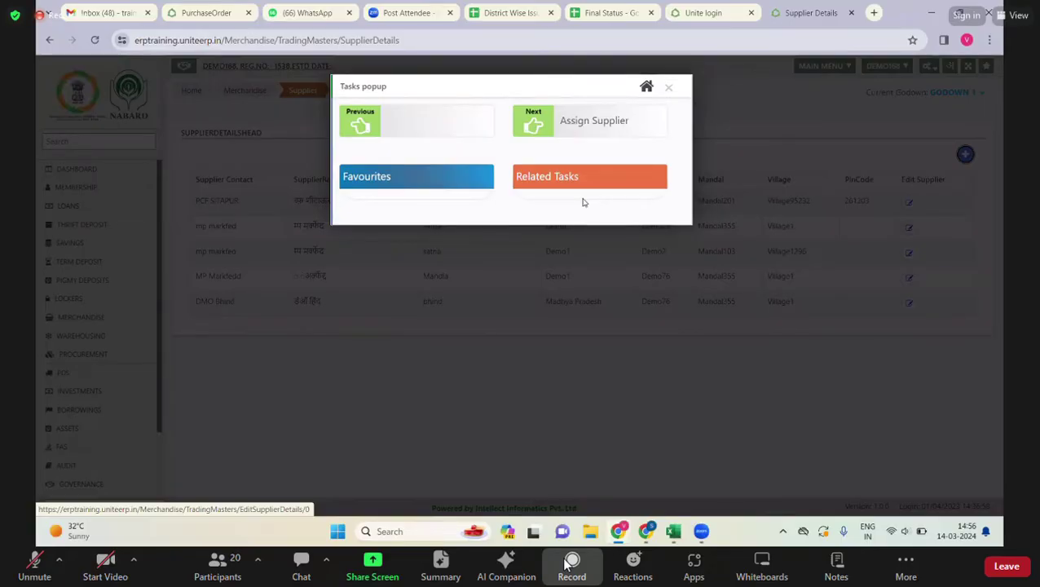
{"action": "left_click", "coordinate": [579, 124]}
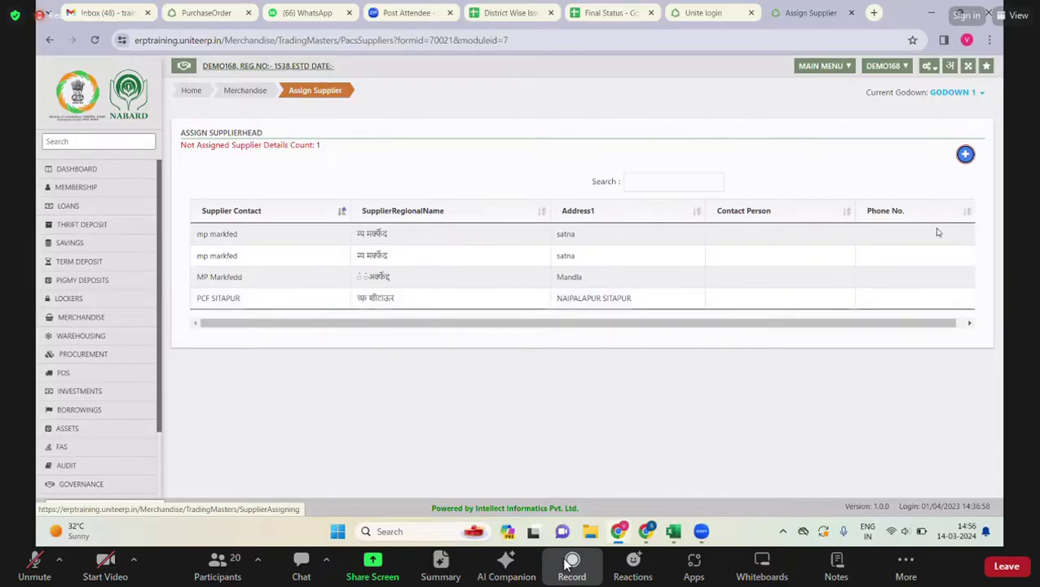
- Assign the DMO Bhind supplier and save, then go to the Merchandise workflow page
{"action": "left_click", "coordinate": [965, 154]}
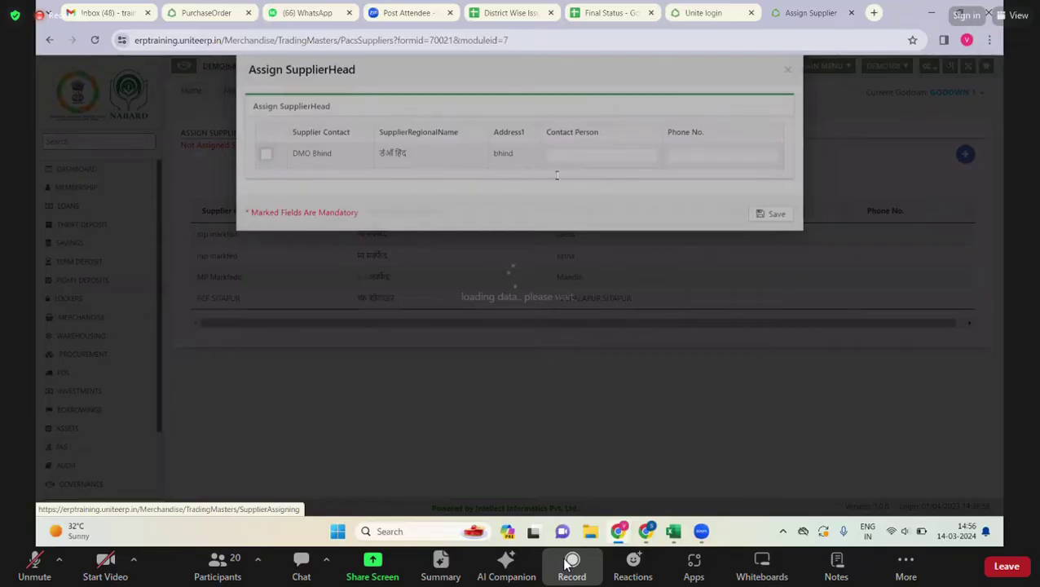
{"action": "left_click", "coordinate": [267, 172]}
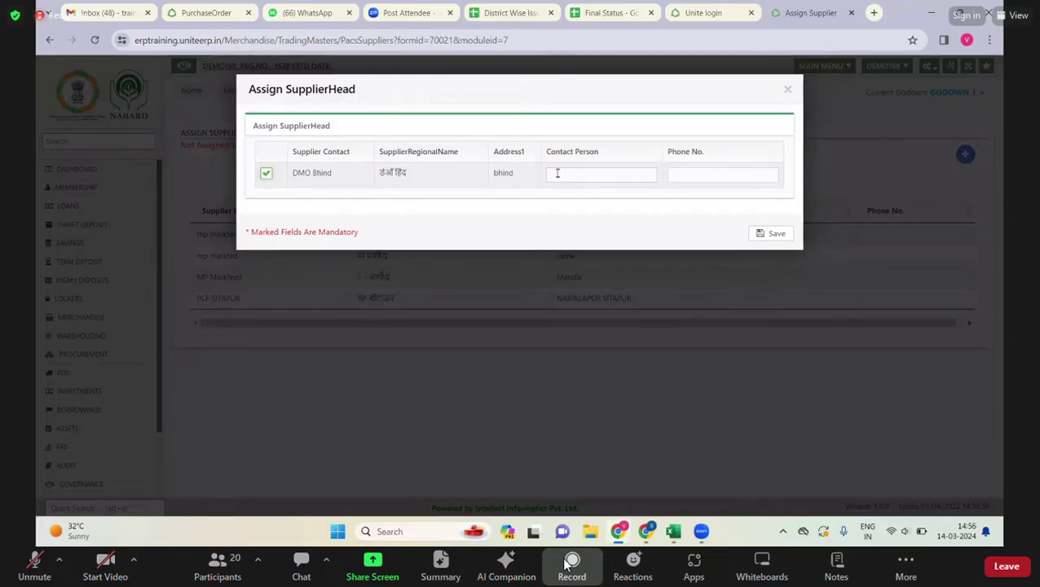
{"action": "left_click", "coordinate": [776, 235]}
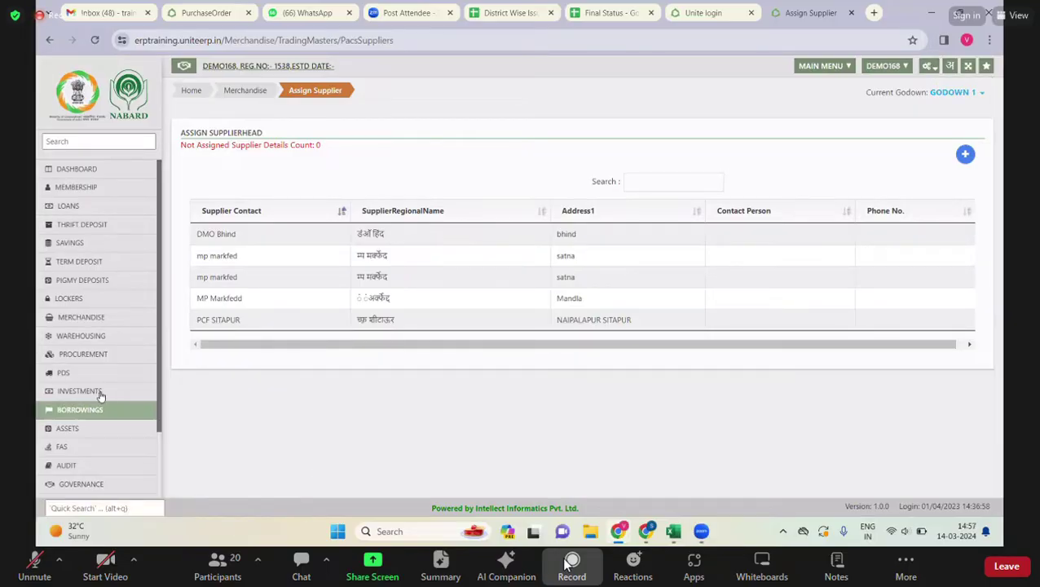
{"action": "left_click", "coordinate": [81, 324]}
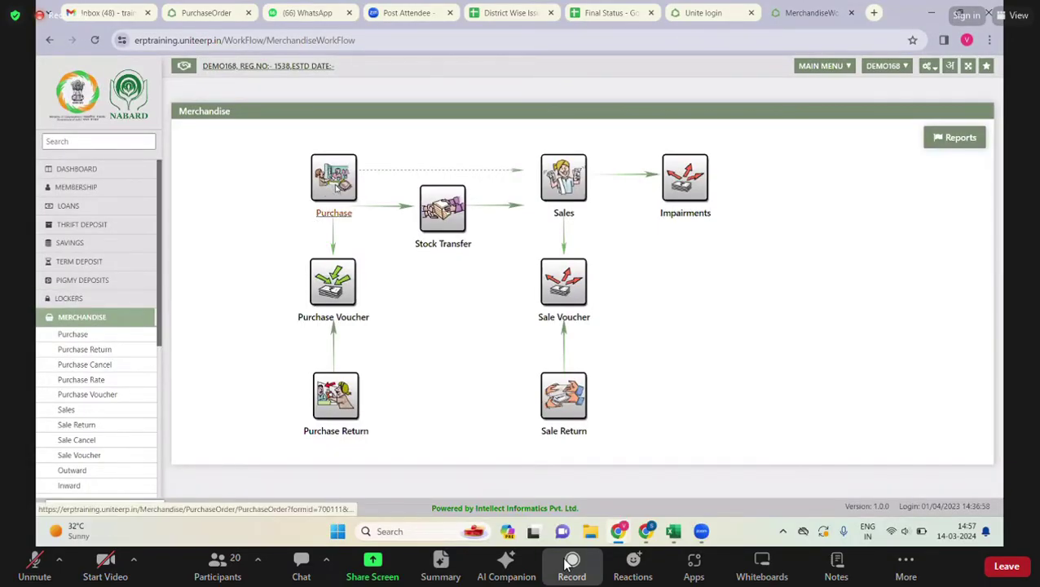
- Start a new purchase order (PO No. 6) with user-defined PO number 123
{"action": "left_click", "coordinate": [334, 187]}
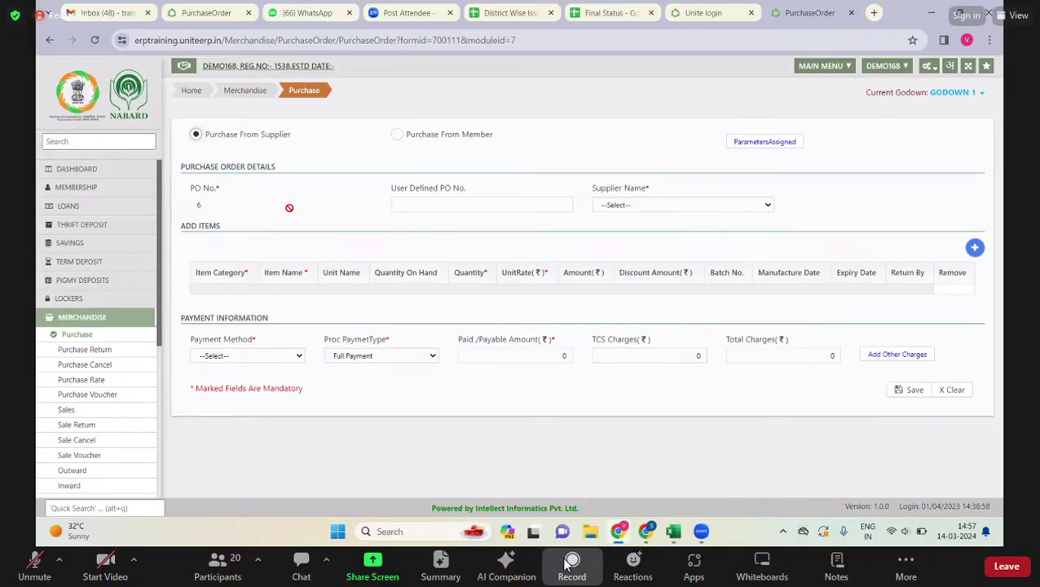
{"action": "left_click", "coordinate": [397, 205]}
{"action": "type", "text": "123"}
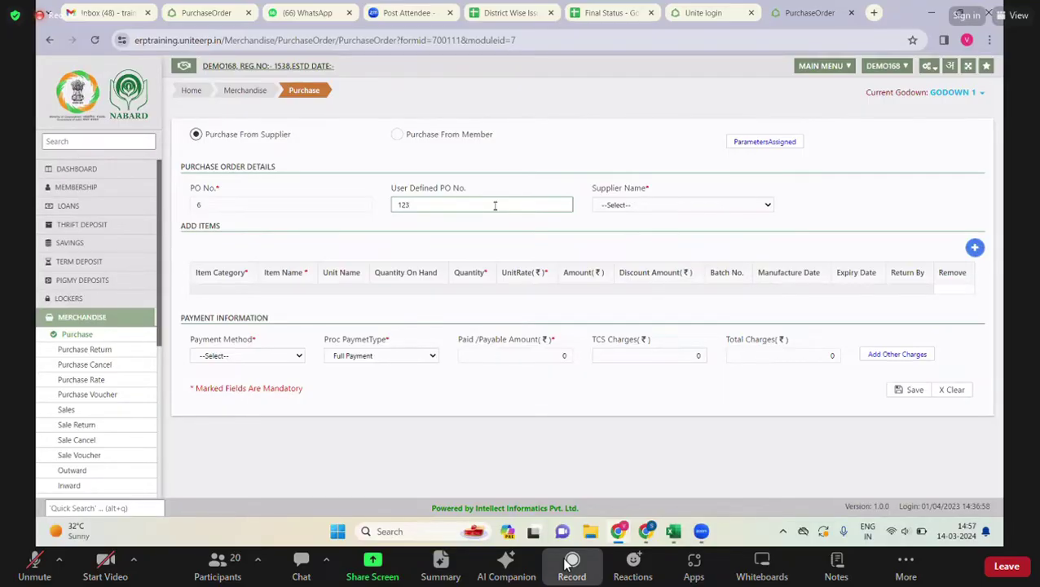
- Choose DMO Bhind as supplier and add an SSP12 fertilizer item row
{"action": "left_click", "coordinate": [684, 205]}
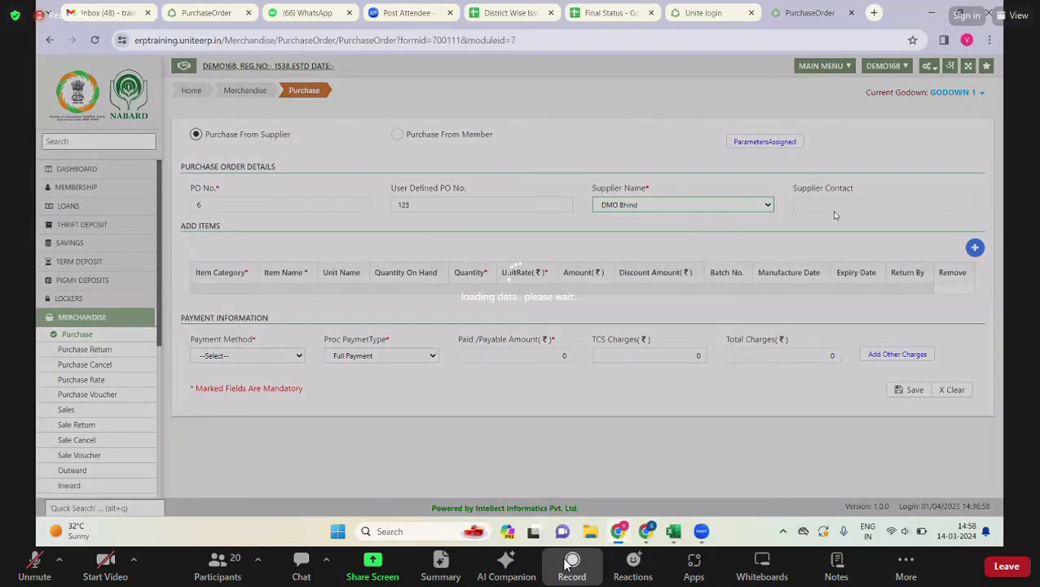
{"action": "left_click", "coordinate": [972, 254]}
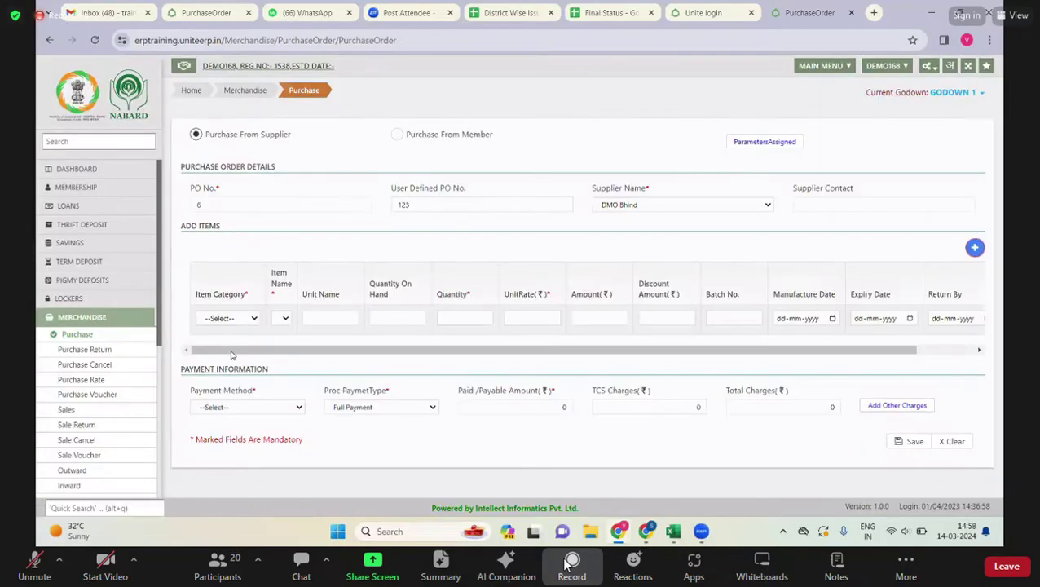
{"action": "left_click", "coordinate": [233, 318]}
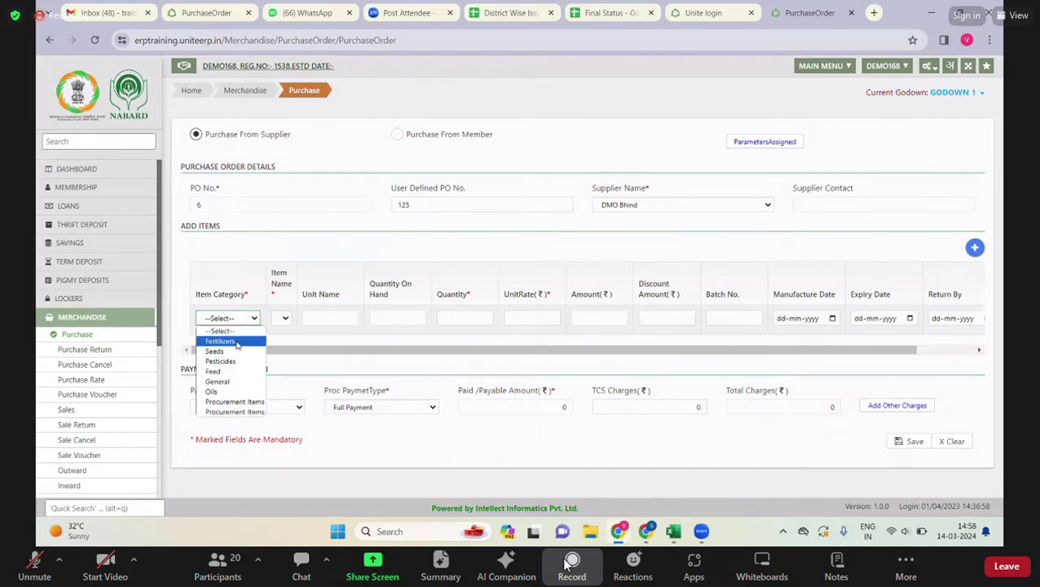
{"action": "left_click", "coordinate": [236, 341]}
{"action": "left_click", "coordinate": [239, 312]}
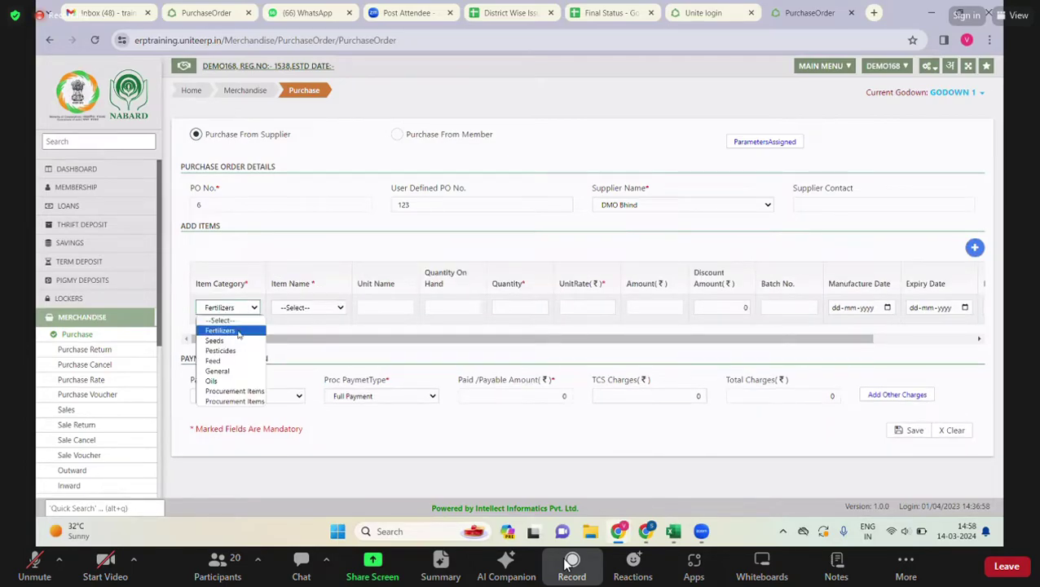
{"action": "left_click", "coordinate": [337, 308]}
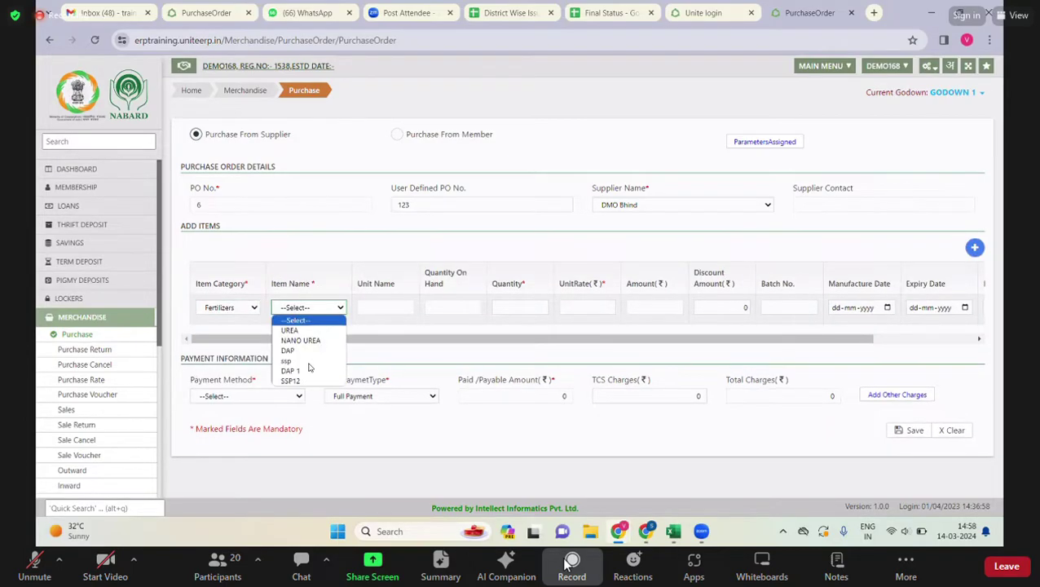
{"action": "left_click", "coordinate": [291, 380]}
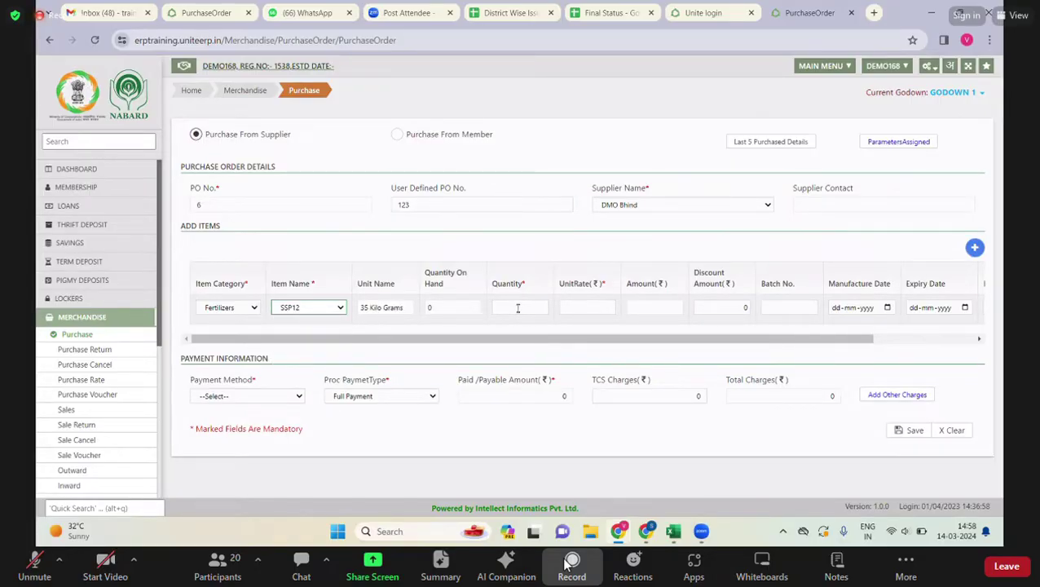
- Enter quantity 12 and unit rate 243 for SSP12, giving a 2916 amount
{"action": "left_click", "coordinate": [517, 308]}
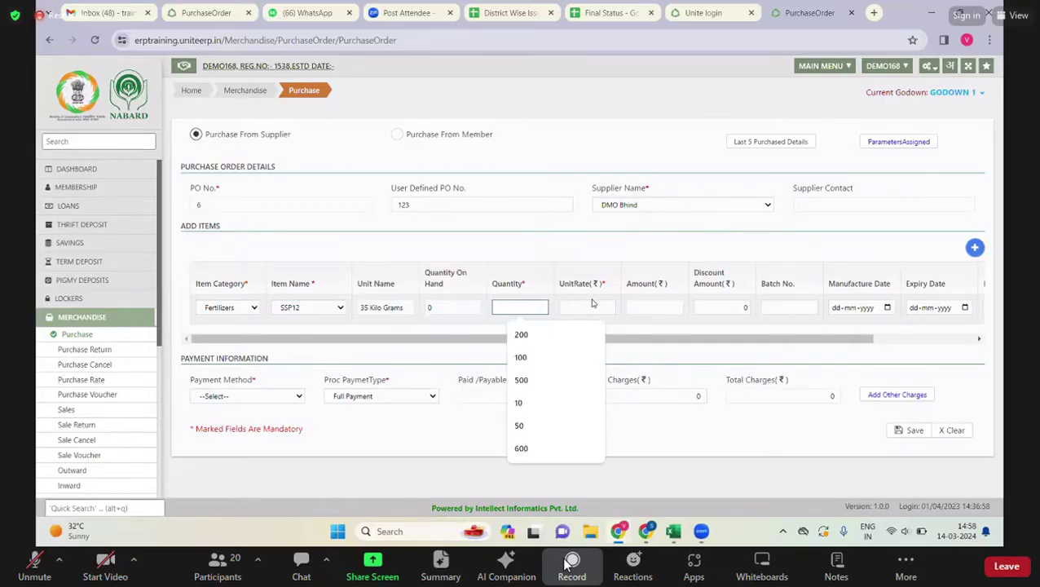
{"action": "type", "text": "12"}
{"action": "left_click", "coordinate": [593, 307]}
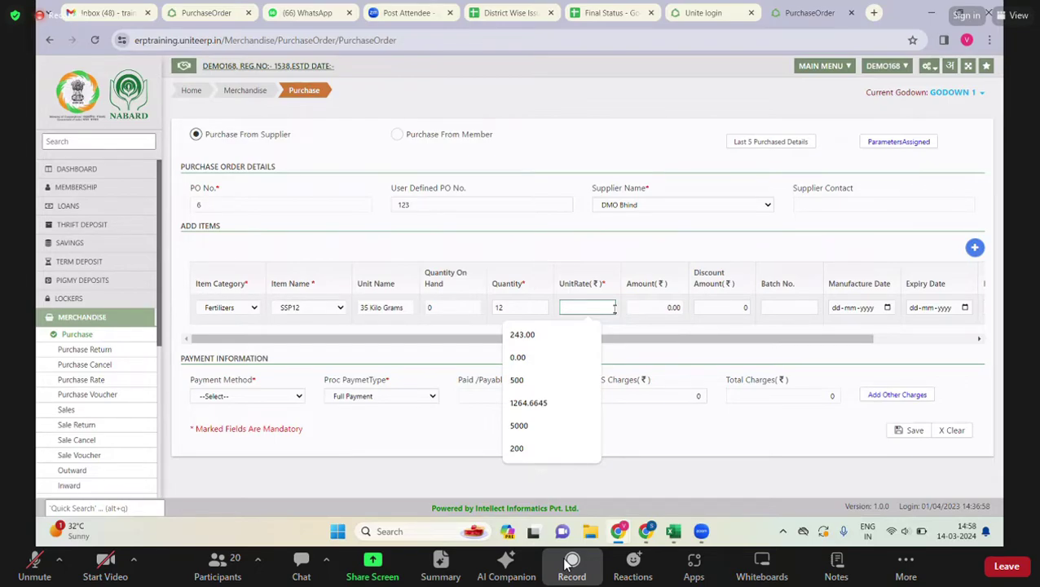
{"action": "type", "text": "2"}
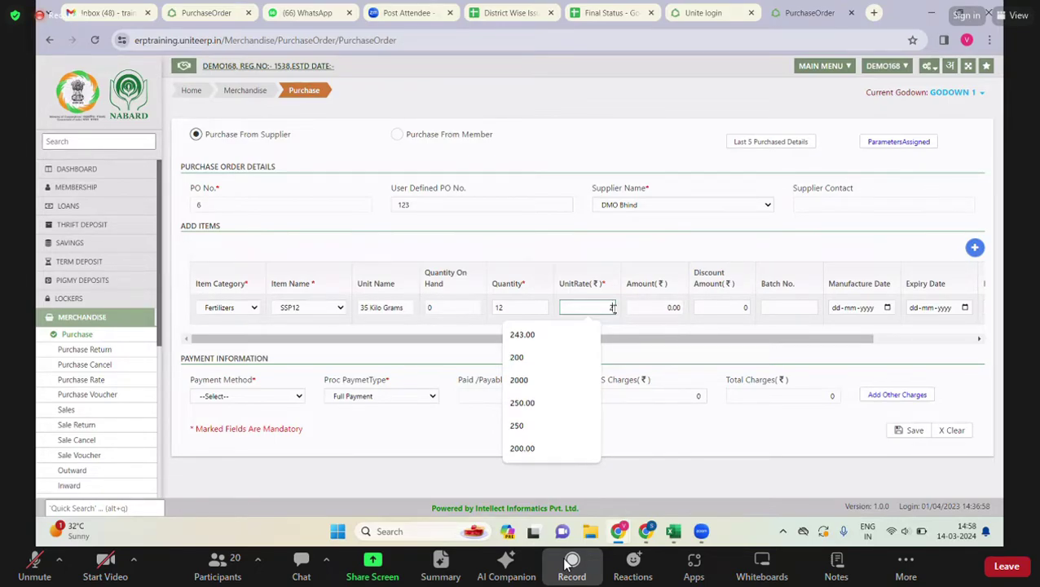
{"action": "type", "text": "43"}
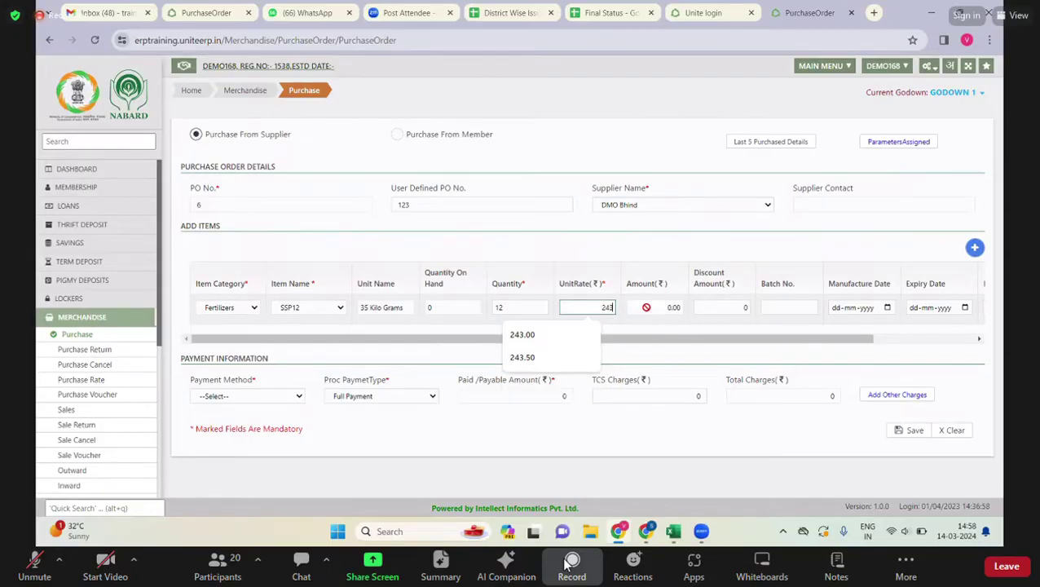
{"action": "key", "text": "Tab"}
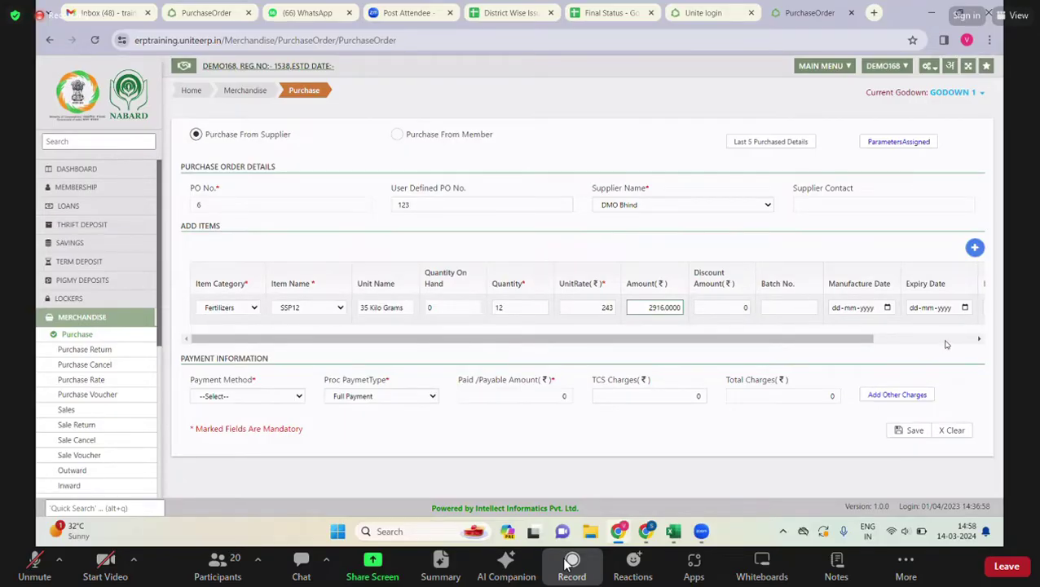
{"action": "mouse_move", "coordinate": [723, 339]}
{"action": "left_mouse_down"}
{"action": "mouse_move", "coordinate": [764, 353]}
{"action": "mouse_move", "coordinate": [717, 346]}
{"action": "left_mouse_up"}
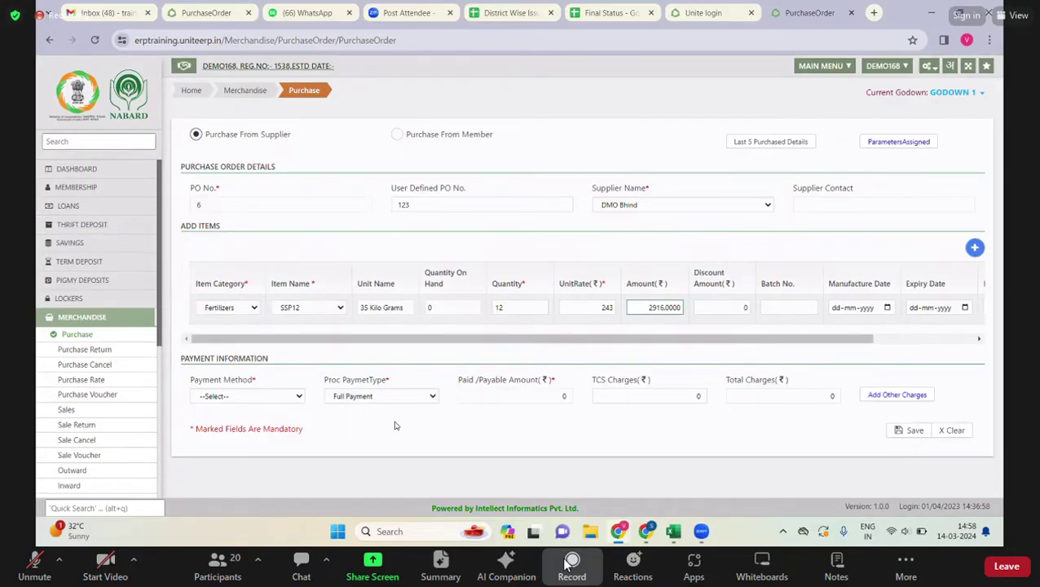
{"action": "left_click", "coordinate": [295, 397]}
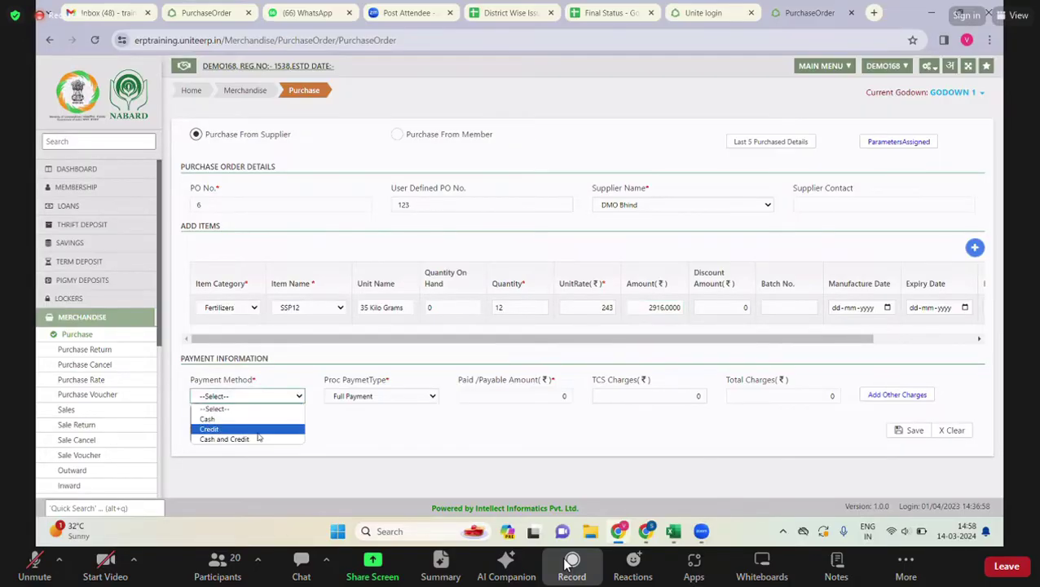
- Make the SSP12 purchase payable on Credit and save to get its confirmation summary
{"action": "left_click", "coordinate": [262, 428]}
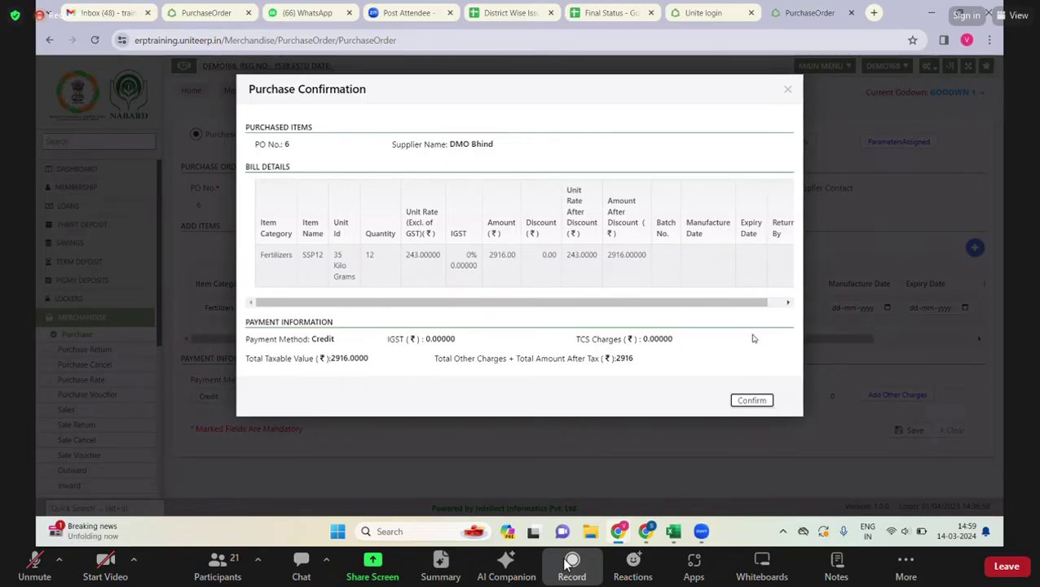
- Confirm the 2916 credit purchase for PO 6 and dismiss the success message
{"action": "left_click", "coordinate": [779, 304]}
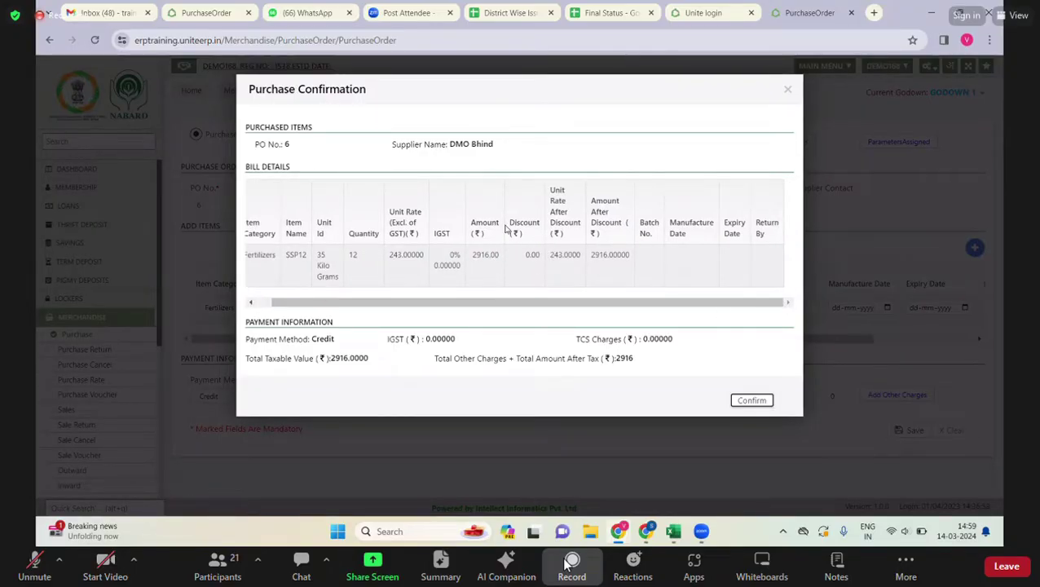
{"action": "left_click", "coordinate": [758, 404]}
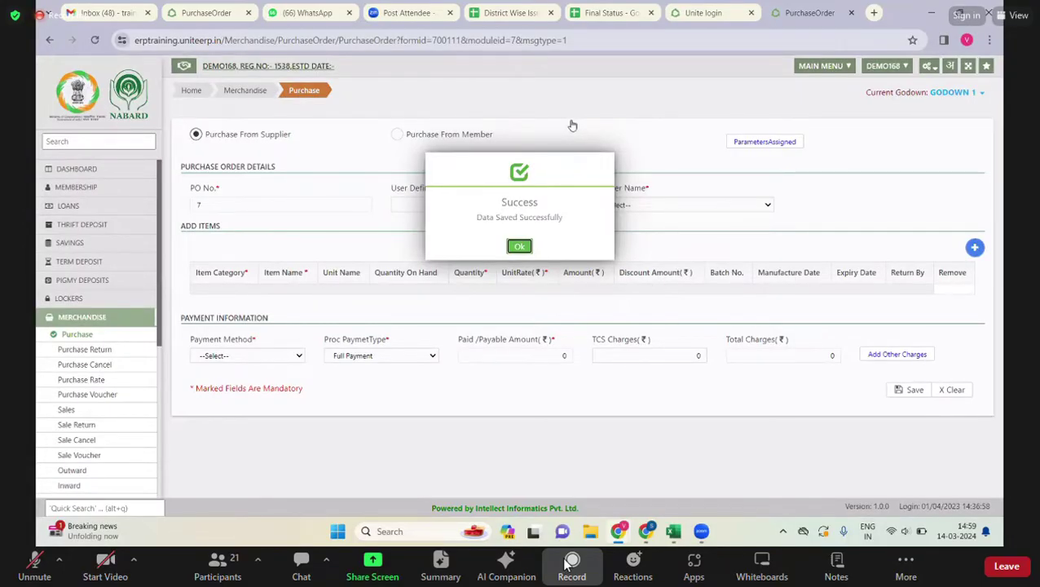
{"action": "key", "text": "Return"}
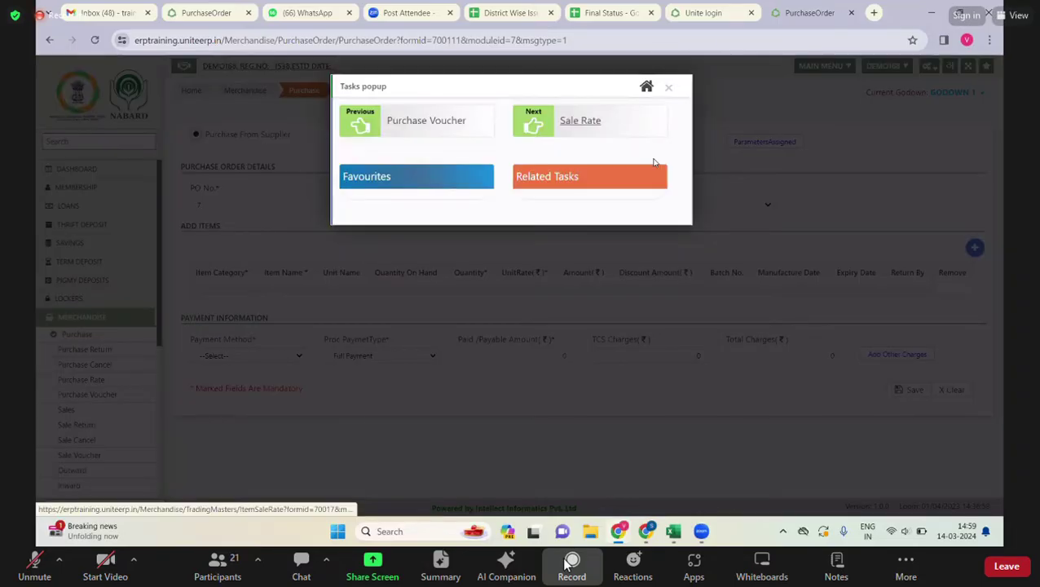
- Find only --Select-- in the PO No. list, then close and reopen the Add Item Salerate form
{"action": "left_click", "coordinate": [652, 159]}
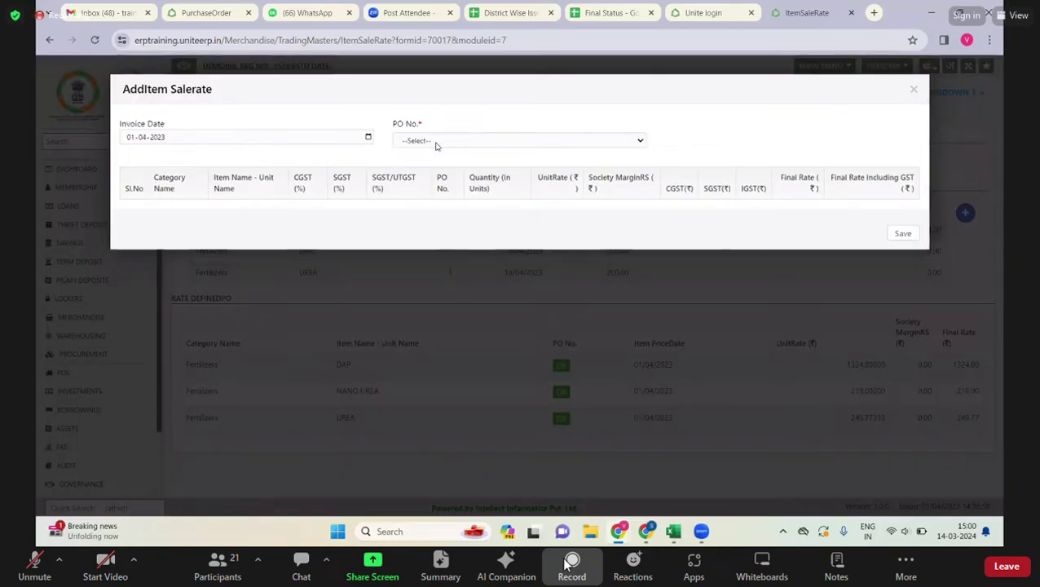
{"action": "left_click", "coordinate": [434, 146]}
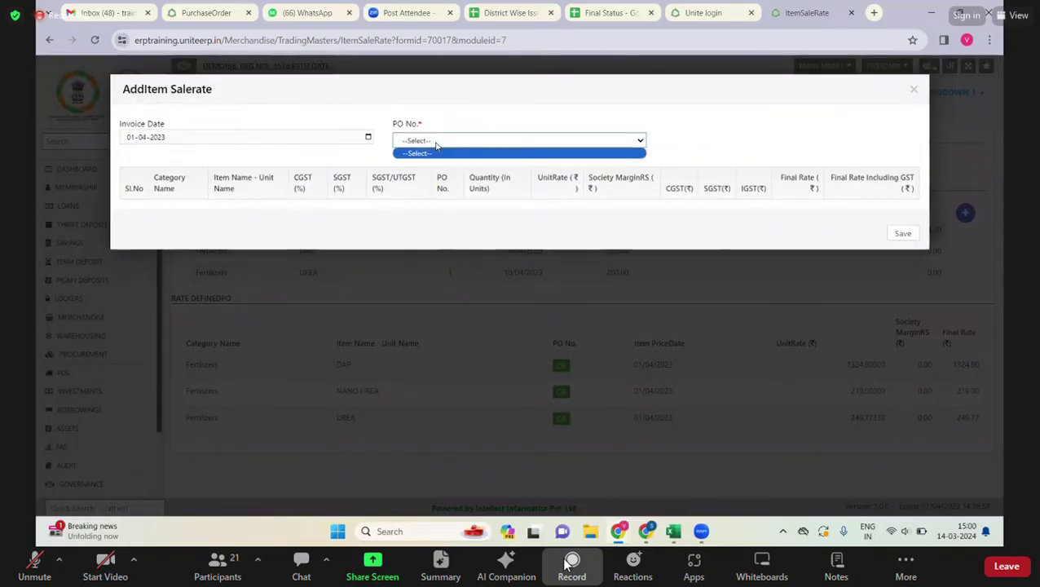
{"action": "left_click", "coordinate": [270, 162]}
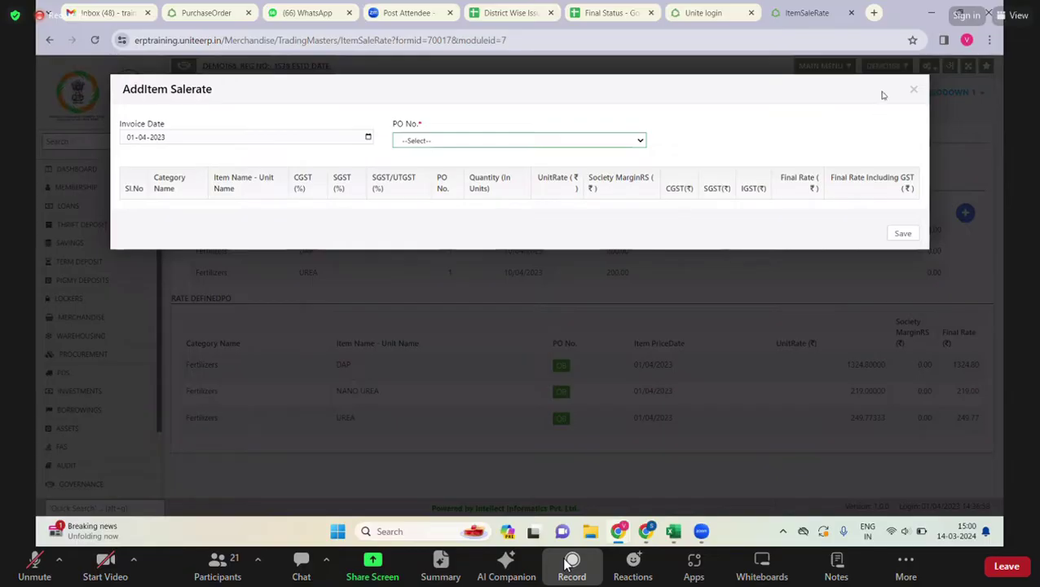
{"action": "left_click", "coordinate": [882, 144]}
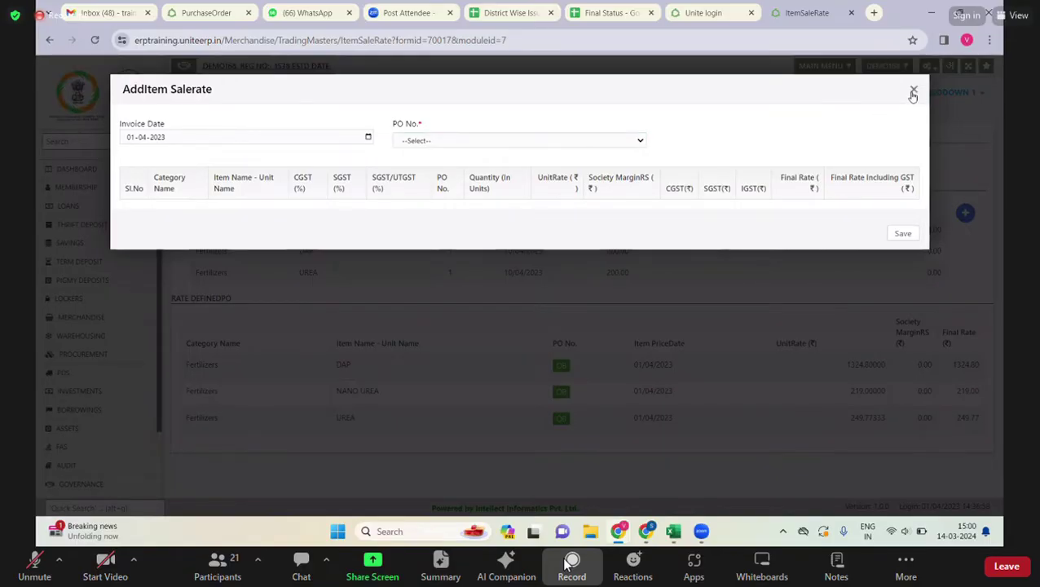
{"action": "left_click", "coordinate": [912, 90]}
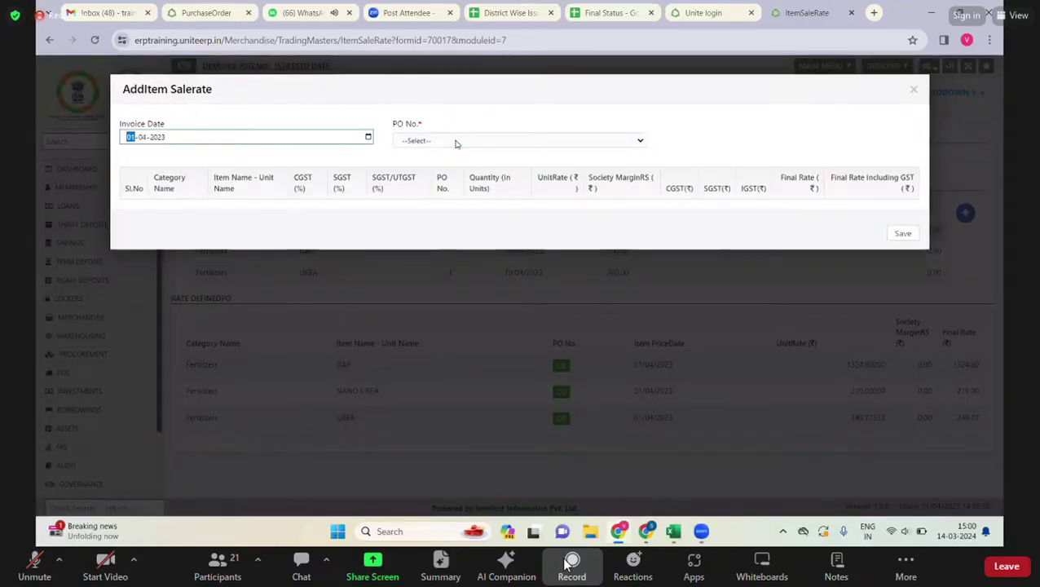
- Choose PO 6 for SSP12, enter a 266.50 final rate including GST, and save
{"action": "left_click", "coordinate": [425, 167]}
{"action": "left_click", "coordinate": [424, 141]}
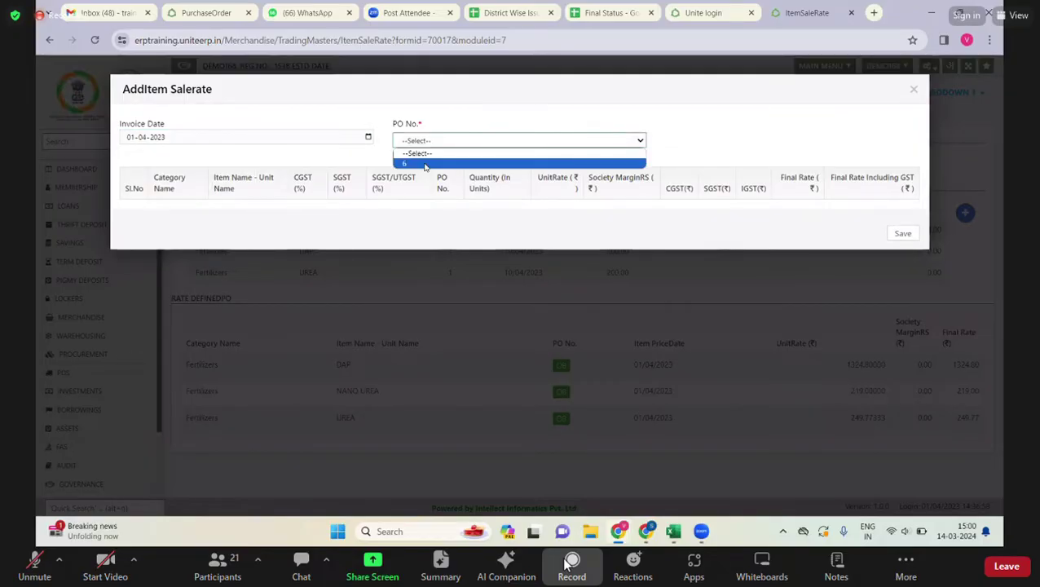
{"action": "left_click", "coordinate": [425, 165]}
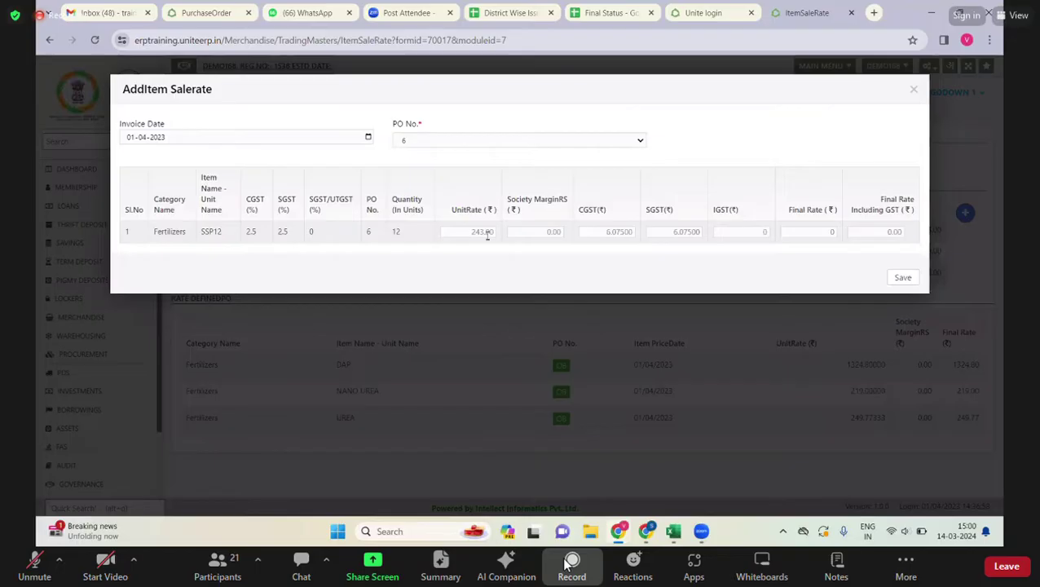
{"action": "left_click", "coordinate": [885, 231]}
{"action": "key", "text": "ctrl+a"}
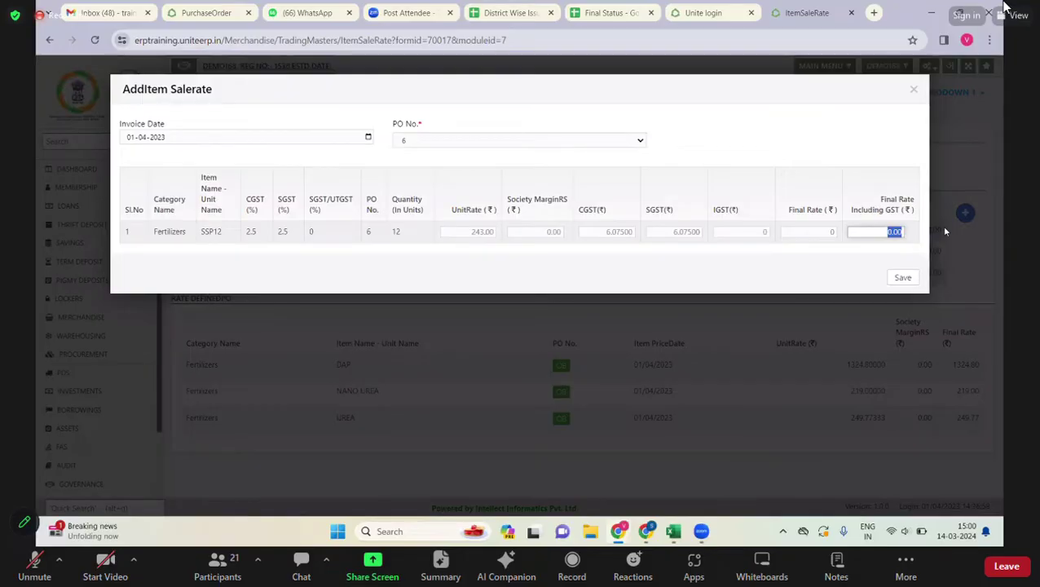
{"action": "type", "text": "266.50"}
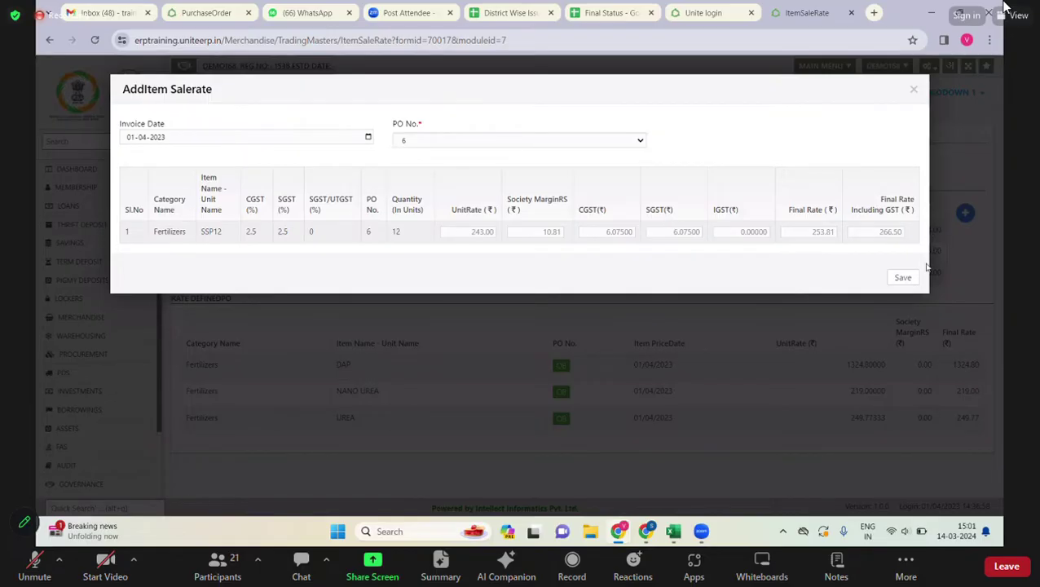
{"action": "left_click", "coordinate": [906, 278]}
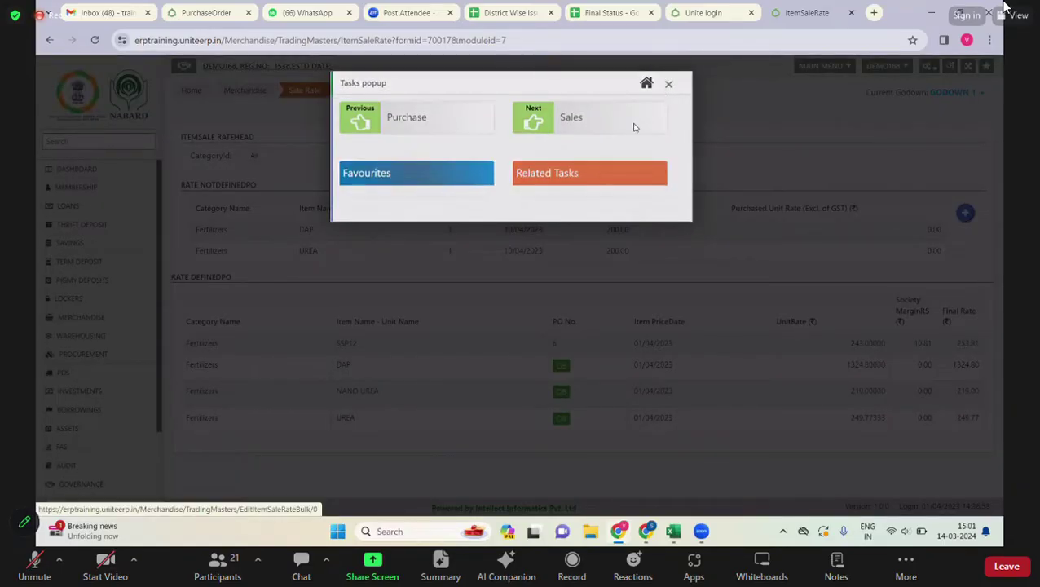
- Dismiss the Tasks popup and go through MERCHANDISE to the Purchase Voucher page
{"action": "left_click", "coordinate": [94, 477]}
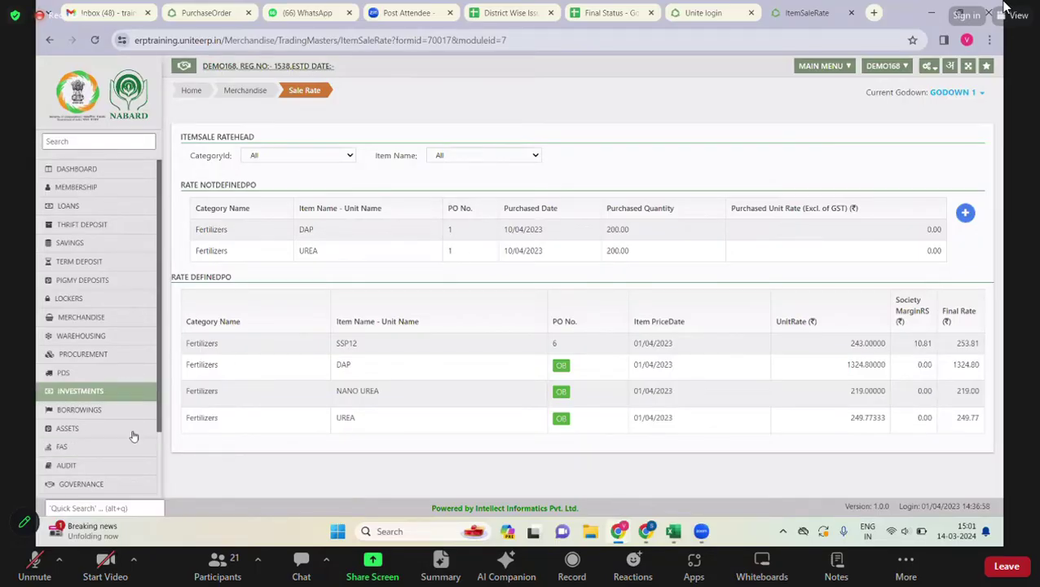
{"action": "scroll", "coordinate": [100, 327], "scroll_direction": "down", "scroll_amount": 1}
{"action": "left_click", "coordinate": [104, 269]}
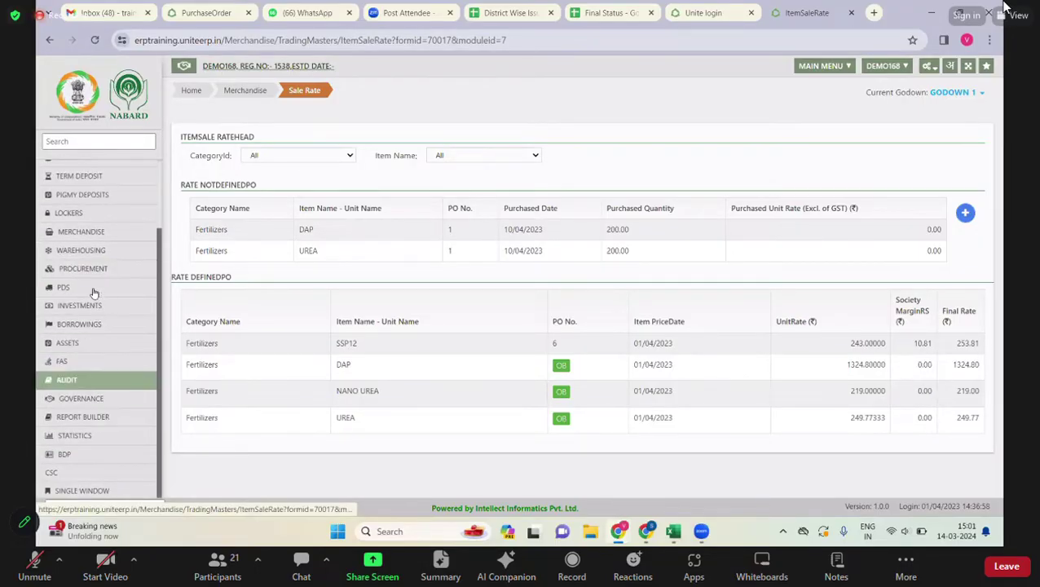
{"action": "left_click", "coordinate": [99, 234]}
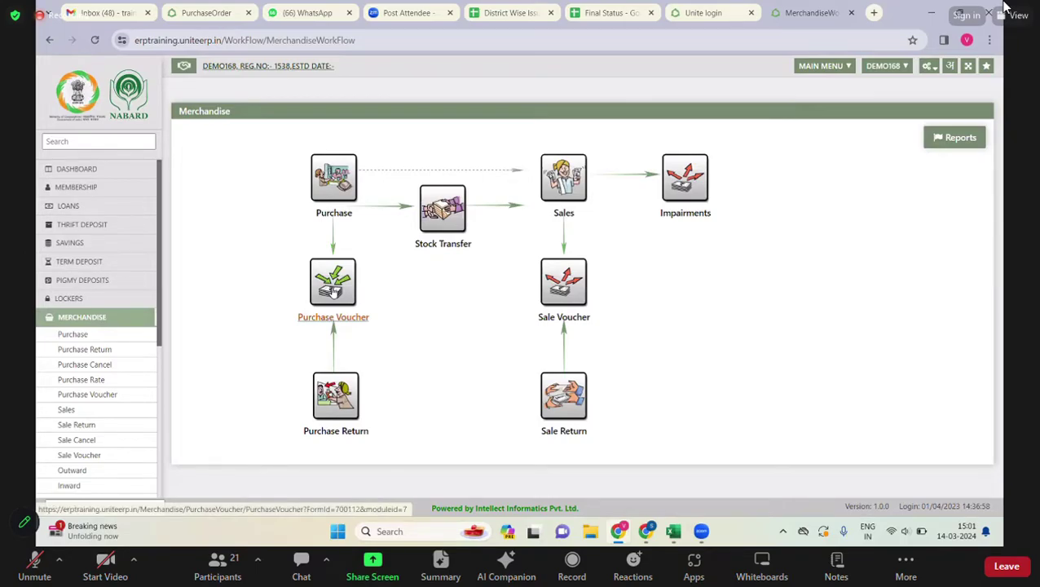
{"action": "left_click", "coordinate": [333, 291]}
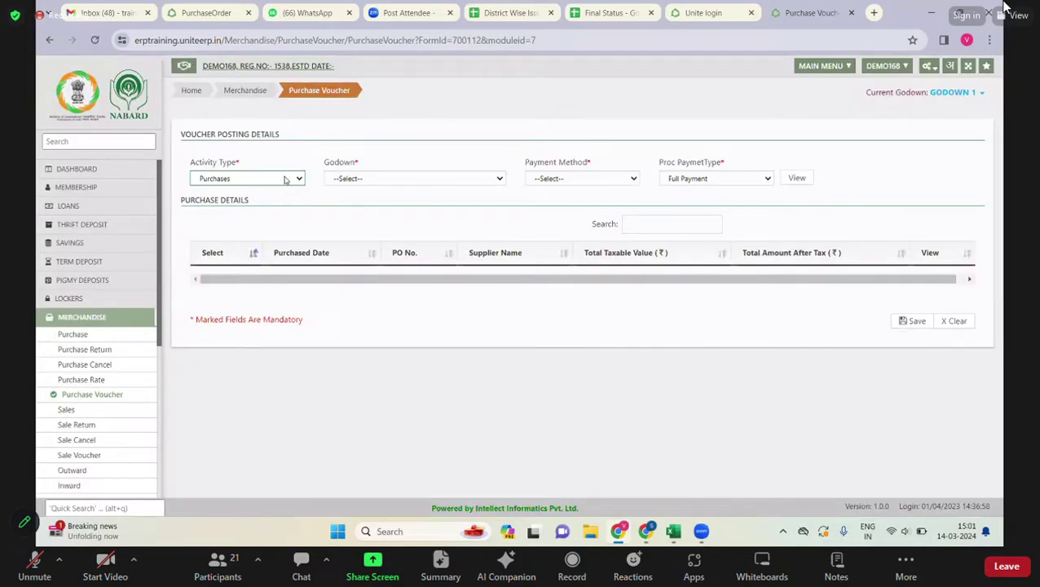
- Set activity type Purchases, godown GODOWN 1 and payment method Credit on the voucher
{"action": "left_click", "coordinate": [286, 178]}
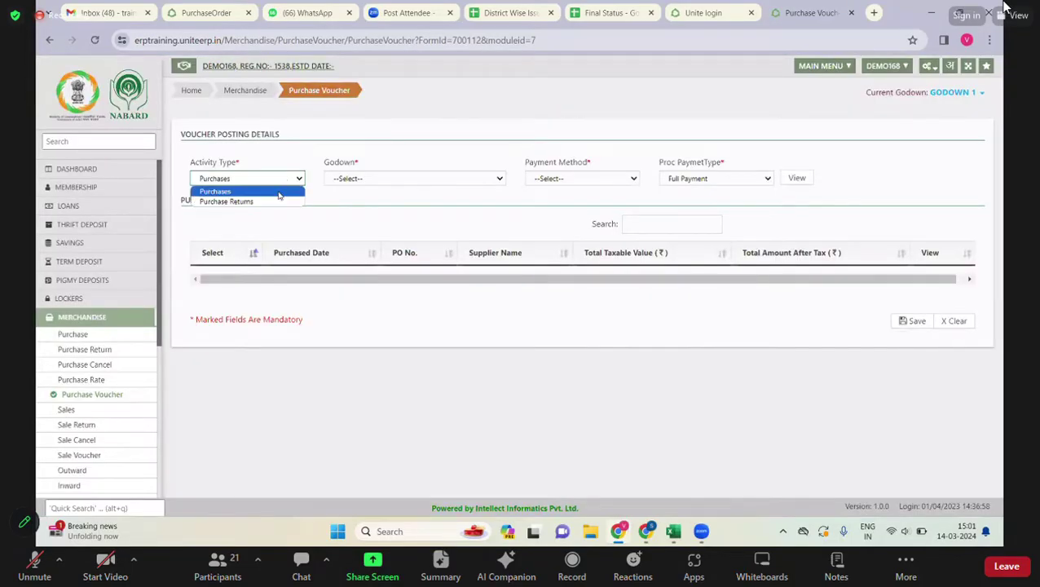
{"action": "left_click", "coordinate": [370, 180]}
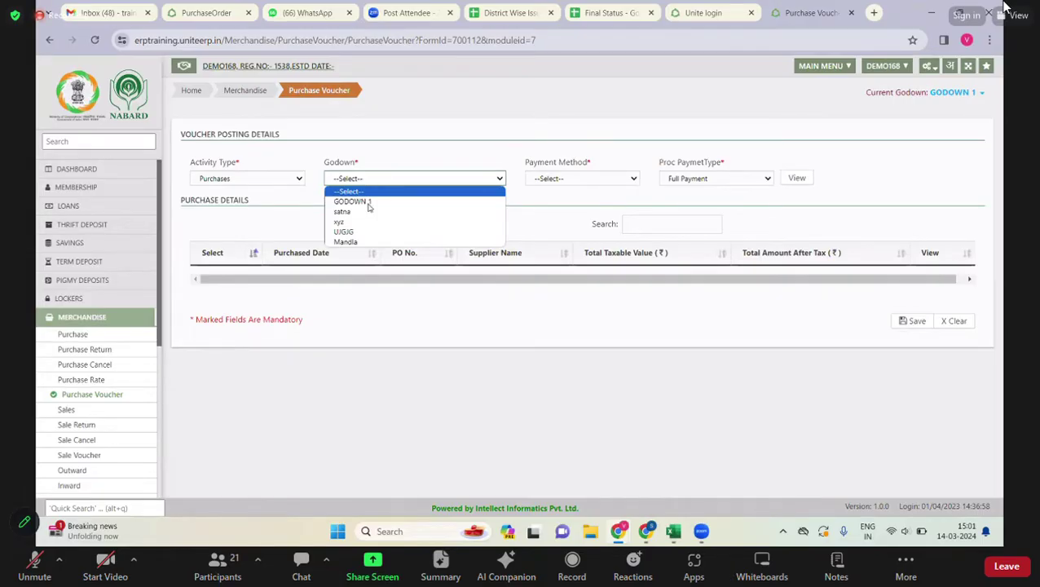
{"action": "left_click", "coordinate": [368, 202]}
{"action": "left_click", "coordinate": [587, 178]}
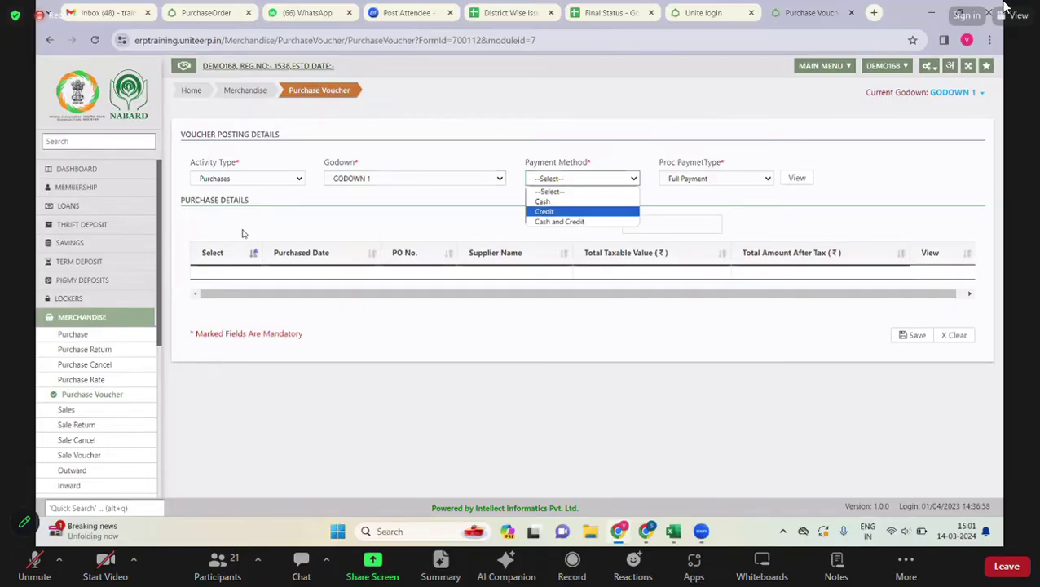
{"action": "left_click", "coordinate": [544, 212]}
- Set the transfer target to Other Deposits and bring up Batch Creation
{"action": "left_click", "coordinate": [243, 214]}
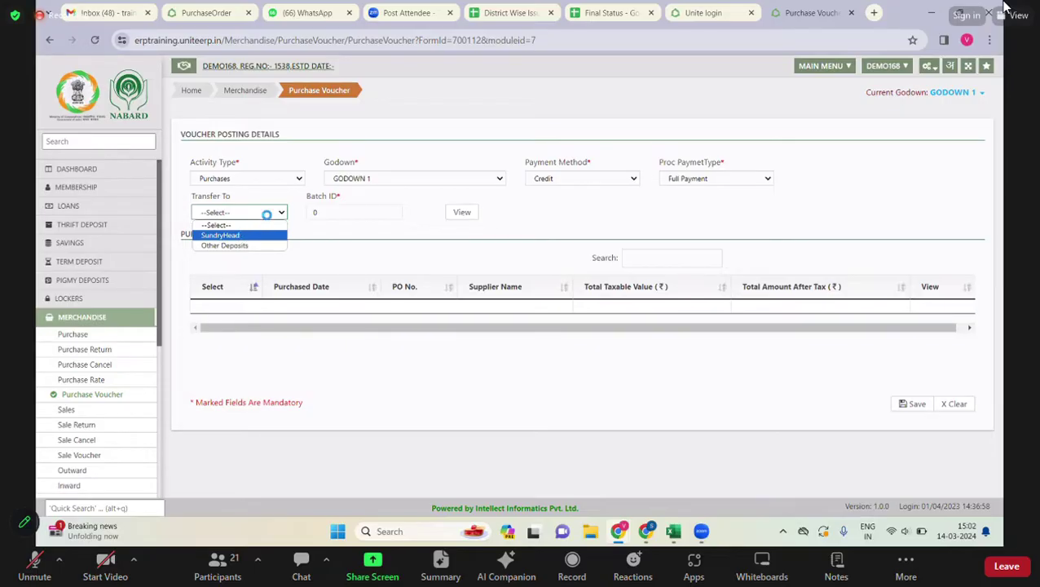
{"action": "left_click", "coordinate": [267, 211]}
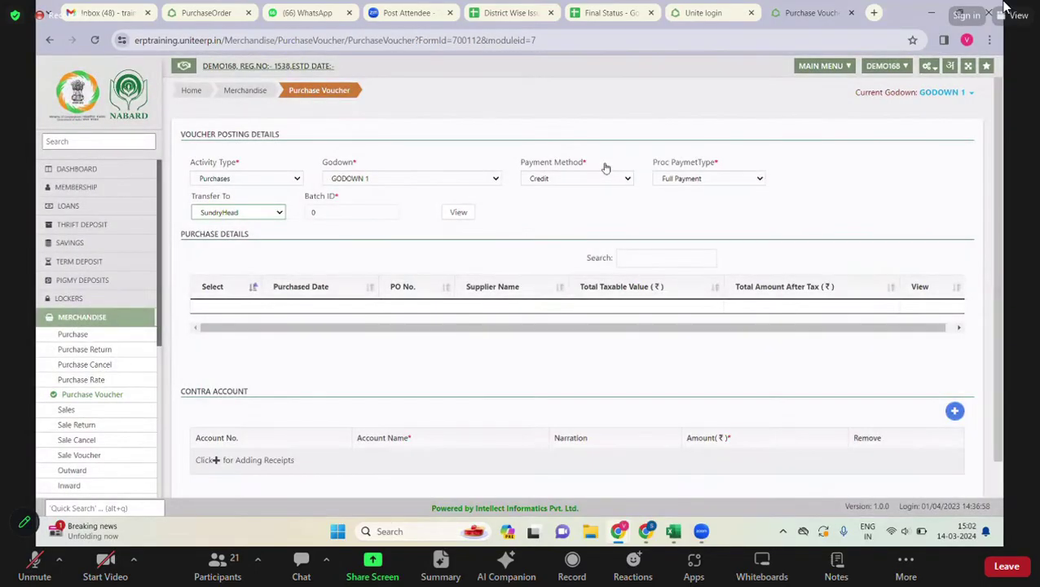
{"action": "left_click", "coordinate": [238, 212]}
{"action": "left_click", "coordinate": [228, 246]}
{"action": "left_click", "coordinate": [459, 212]}
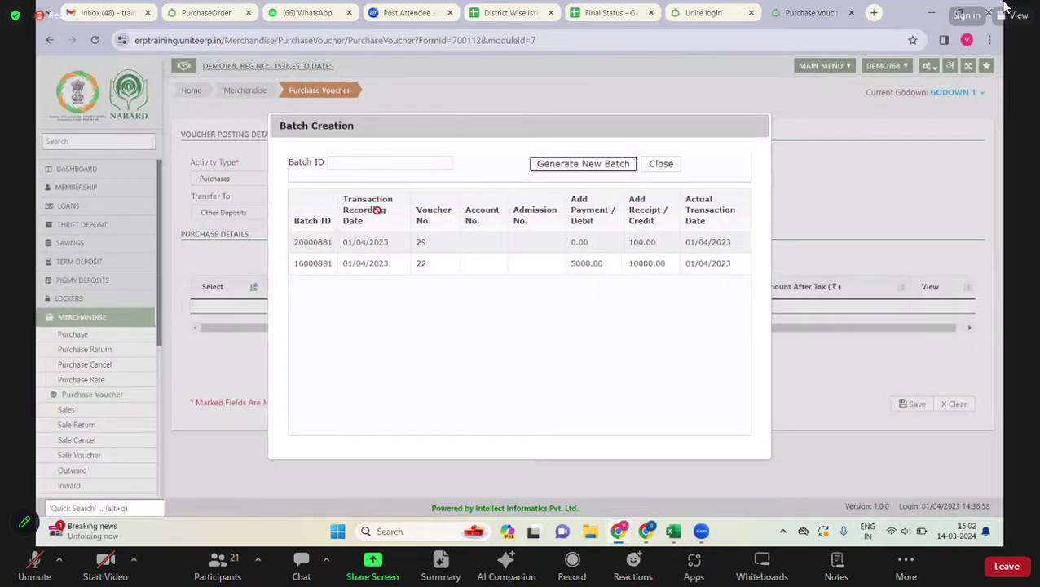
- Generate new batch 43000881, include the DMO Bhind PO 6 purchase, and save the voucher
{"action": "key", "text": "Return"}
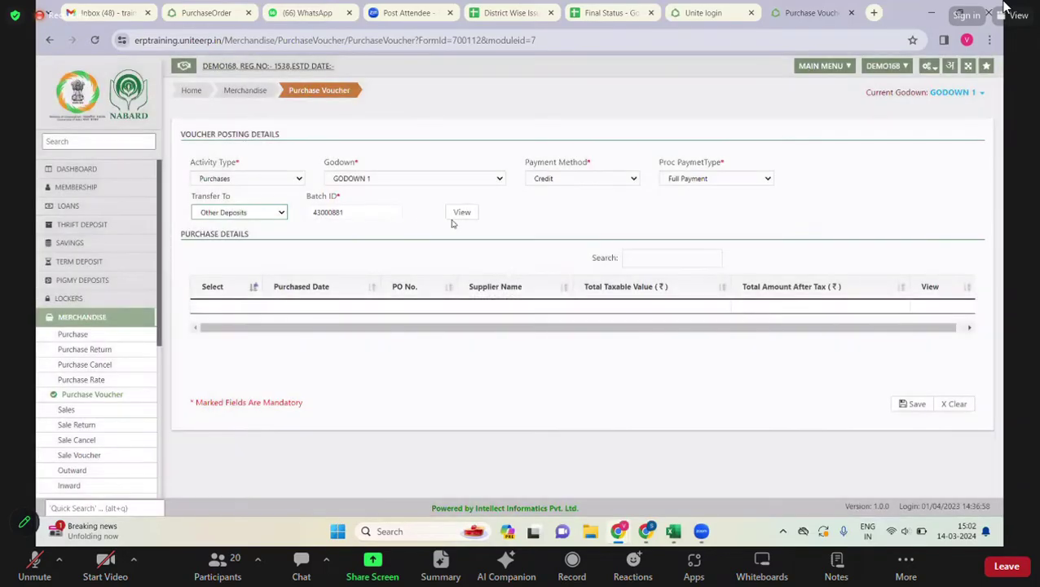
{"action": "left_click", "coordinate": [462, 213]}
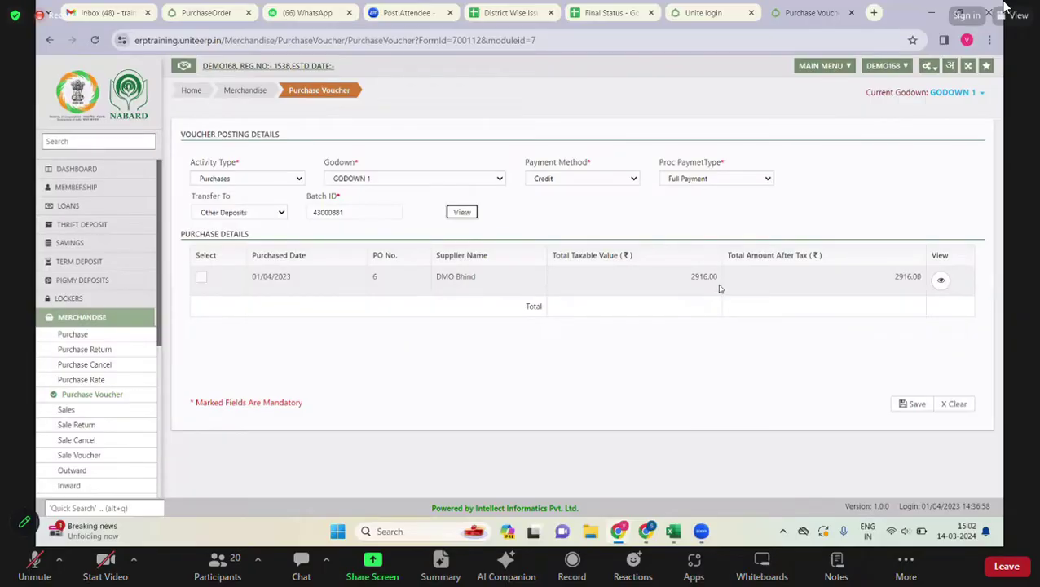
{"action": "left_click", "coordinate": [202, 279]}
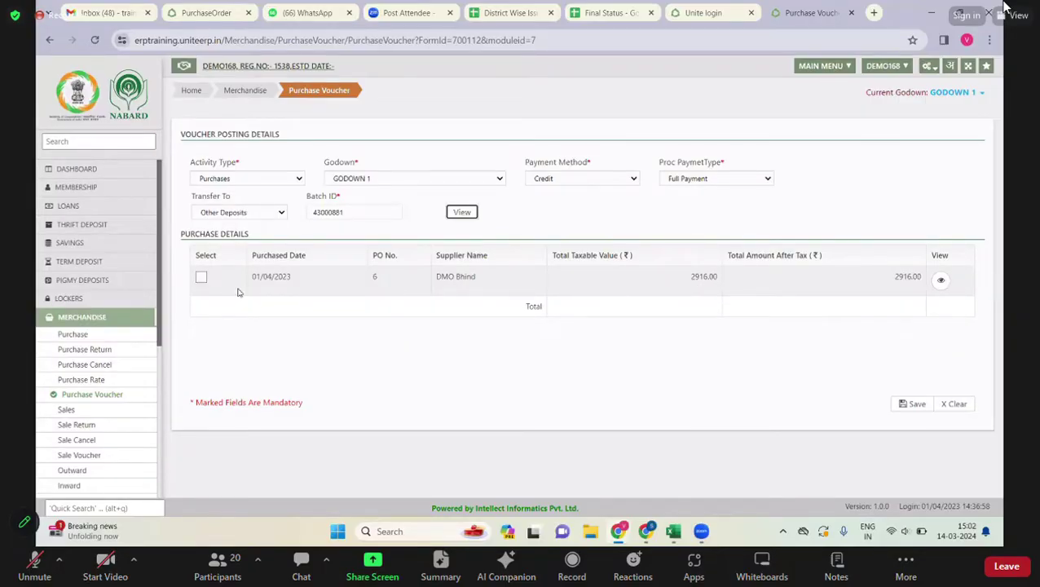
{"action": "left_click", "coordinate": [915, 405]}
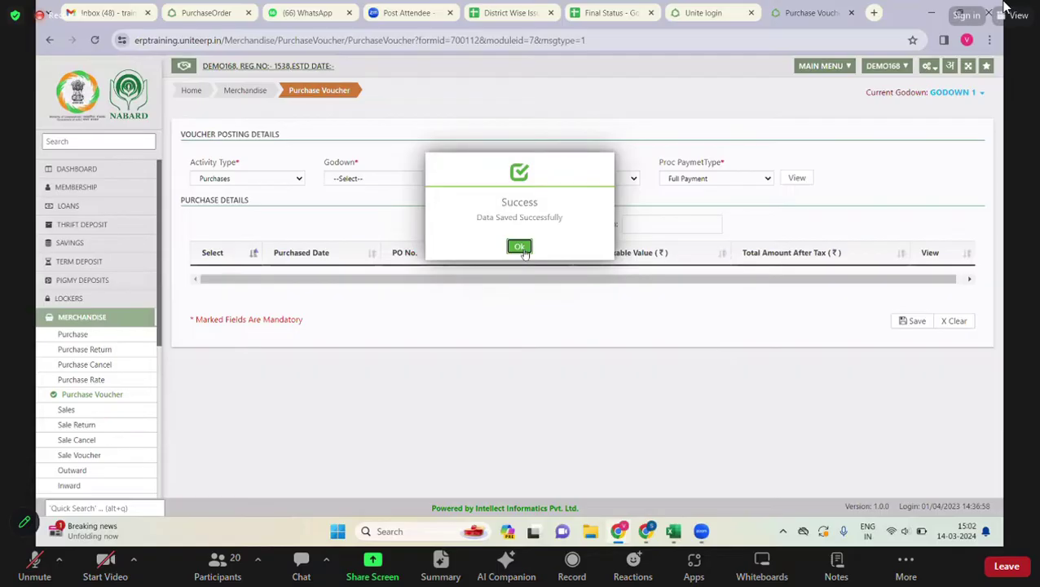
{"action": "left_click", "coordinate": [523, 248]}
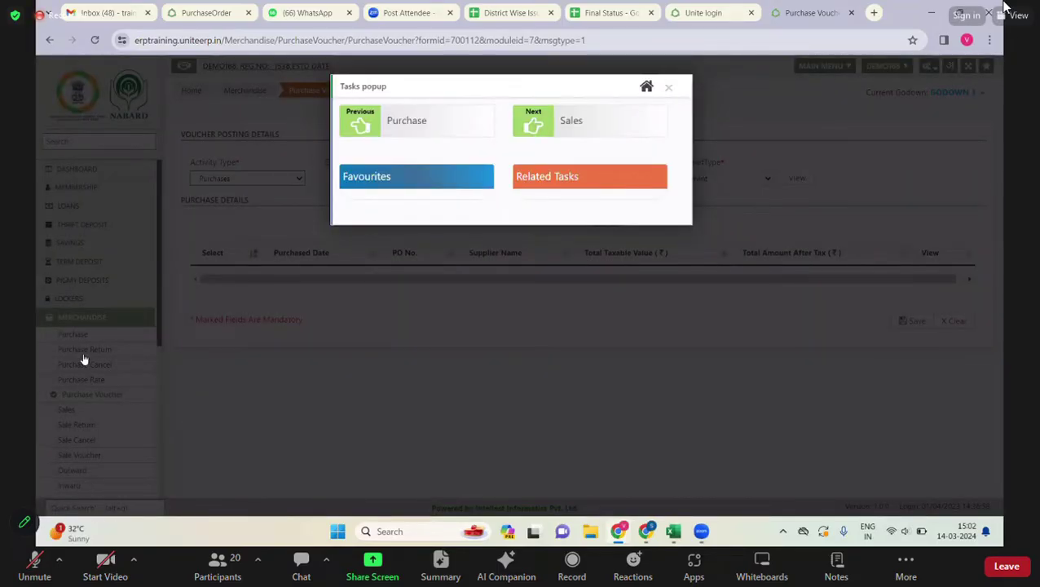
- Dismiss the Tasks popup and open Pending Vouchers from the Dashboard
{"action": "left_click", "coordinate": [86, 355]}
{"action": "left_click", "coordinate": [86, 352]}
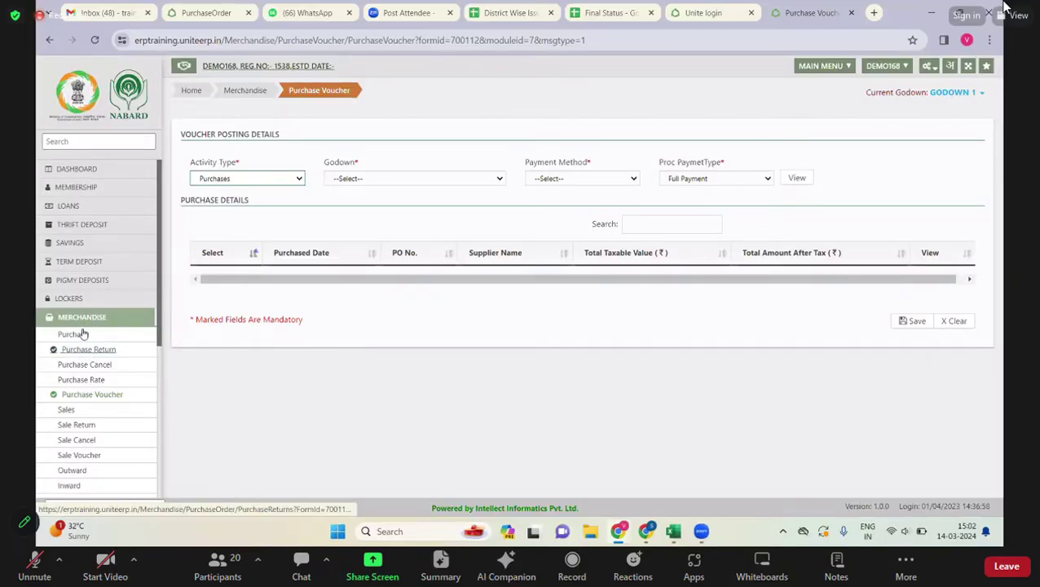
{"action": "left_click", "coordinate": [82, 335]}
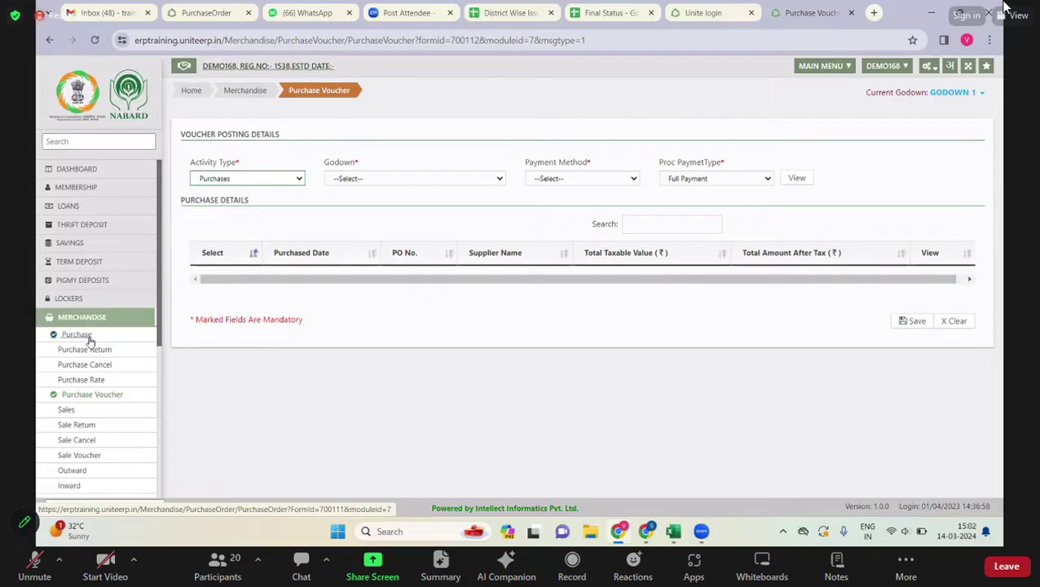
{"action": "left_click", "coordinate": [103, 365]}
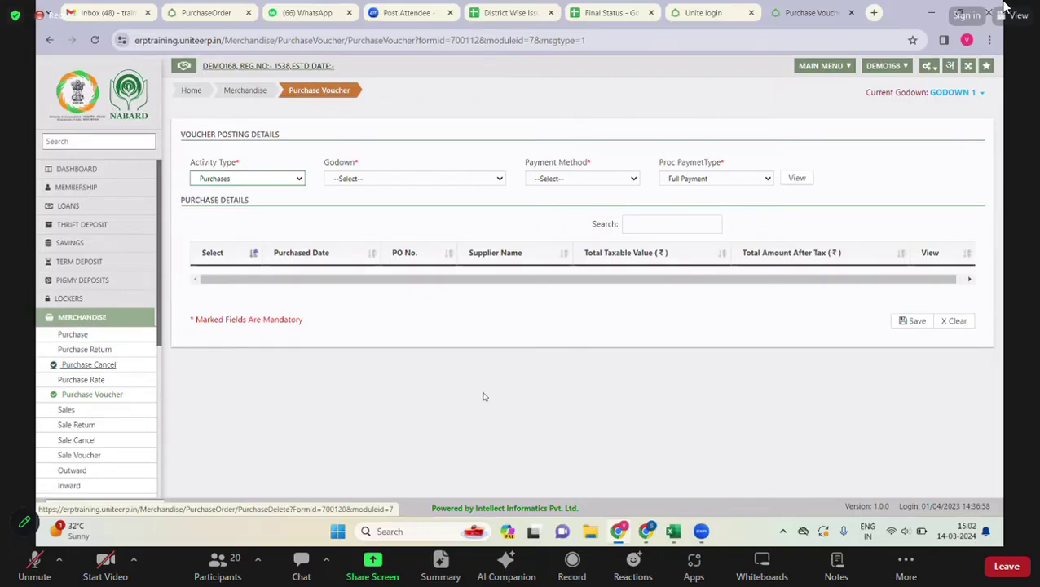
{"action": "left_click", "coordinate": [90, 169]}
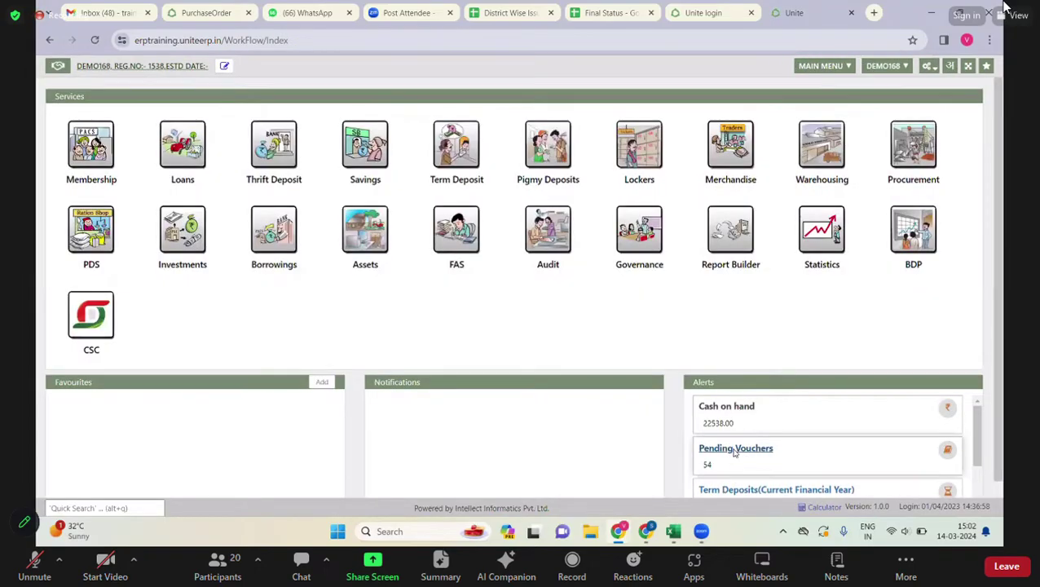
{"action": "left_click", "coordinate": [733, 450]}
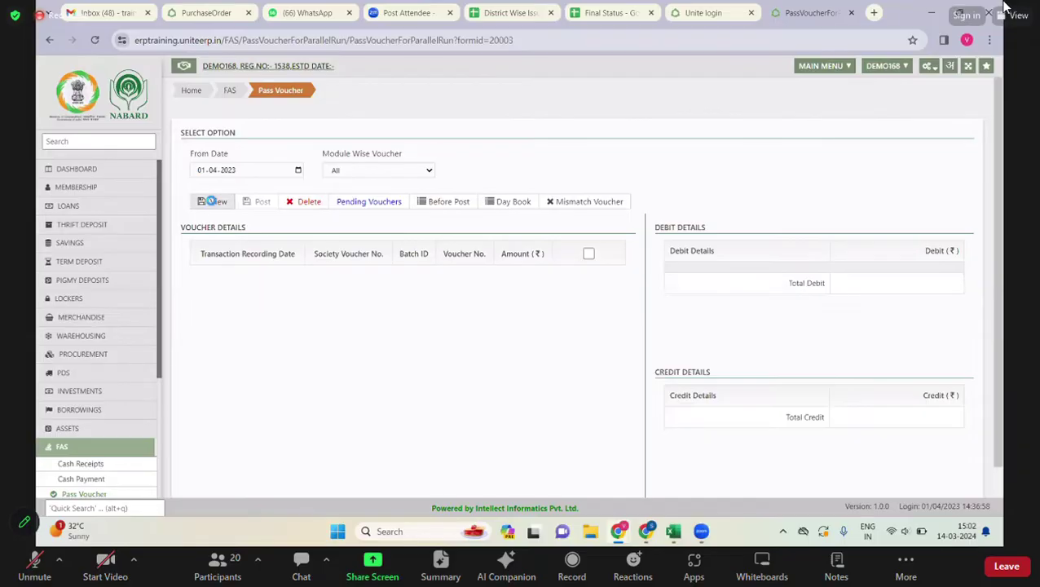
- Go to page 3 of pending vouchers and tick voucher 35 (2916.00) to show its entries
{"action": "scroll", "coordinate": [504, 439], "scroll_direction": "down", "scroll_amount": 3}
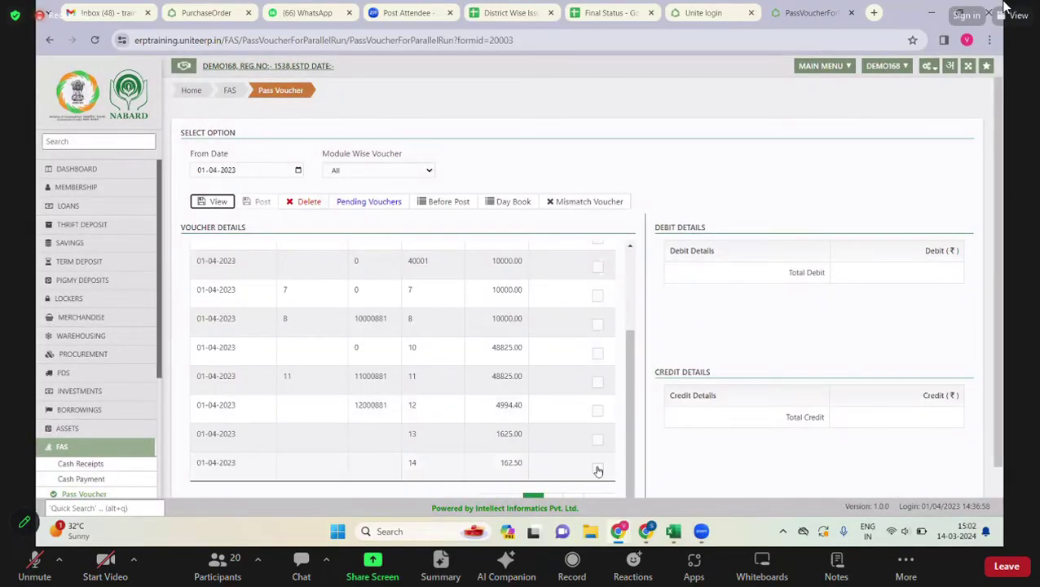
{"action": "scroll", "coordinate": [596, 470], "scroll_direction": "down", "scroll_amount": 1}
{"action": "left_click", "coordinate": [575, 459]}
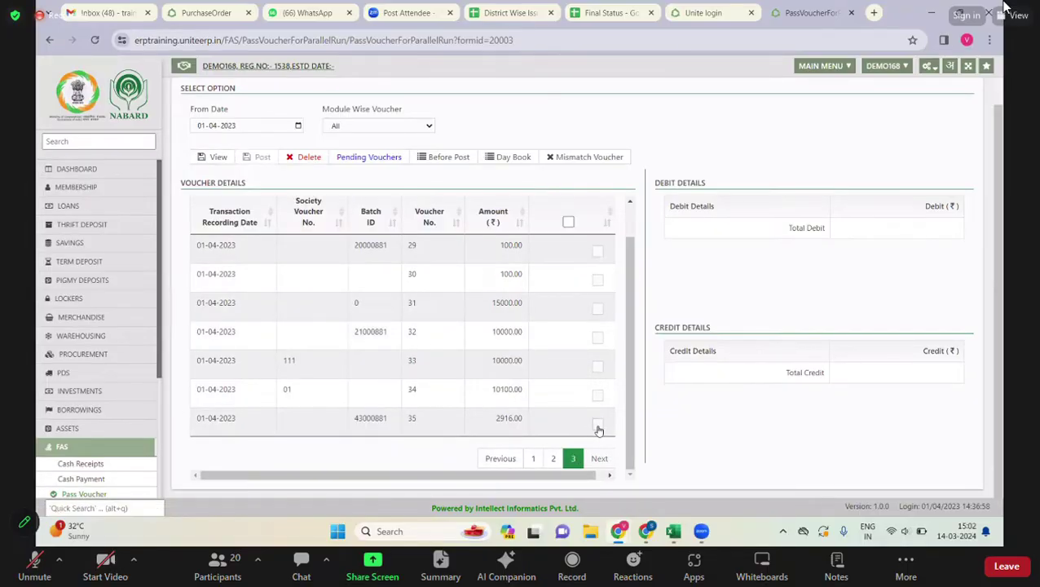
{"action": "left_click", "coordinate": [597, 424]}
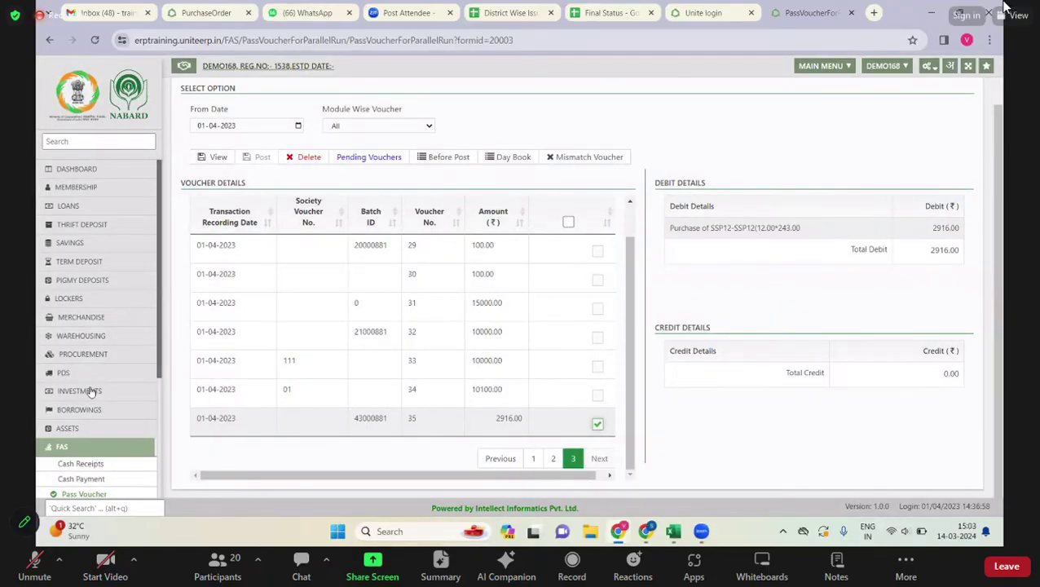
{"action": "scroll", "coordinate": [112, 407], "scroll_direction": "down", "scroll_amount": 1}
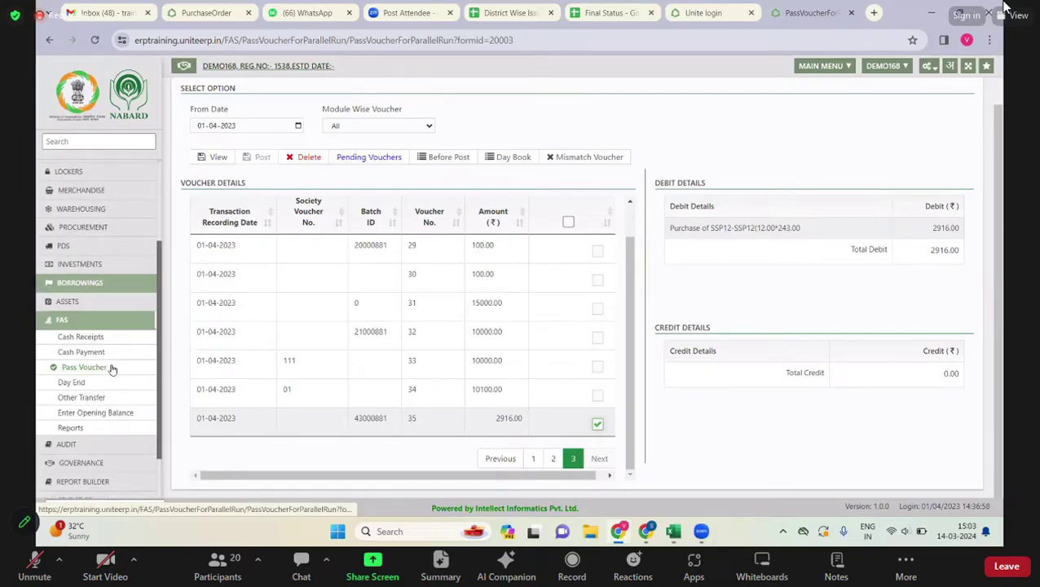
{"action": "scroll", "coordinate": [108, 326], "scroll_direction": "up", "scroll_amount": 1}
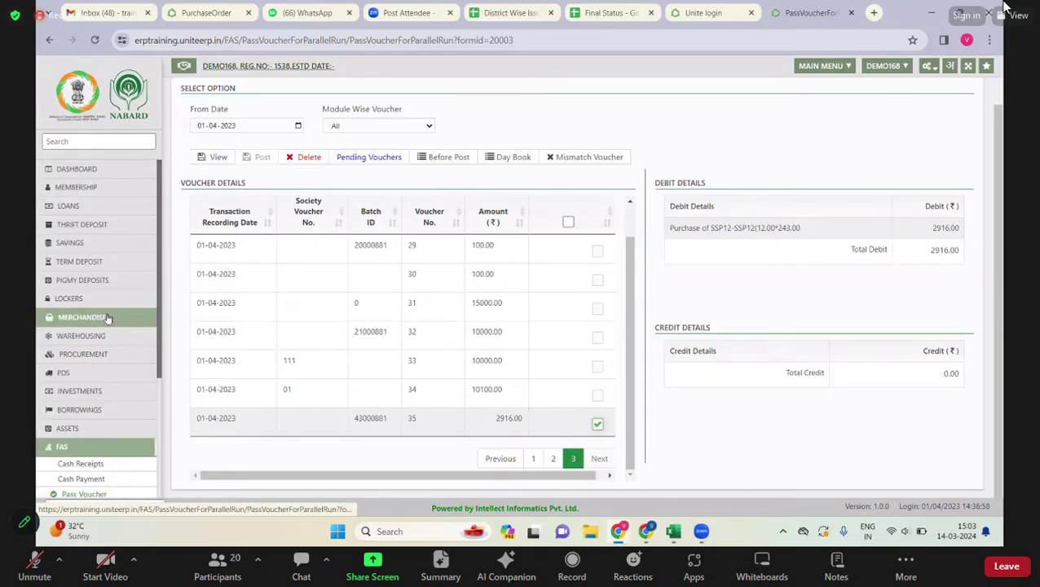
- Open Purchase Cancel and choose supplier DMO Bhind and category Fertilizers
{"action": "left_click", "coordinate": [106, 318]}
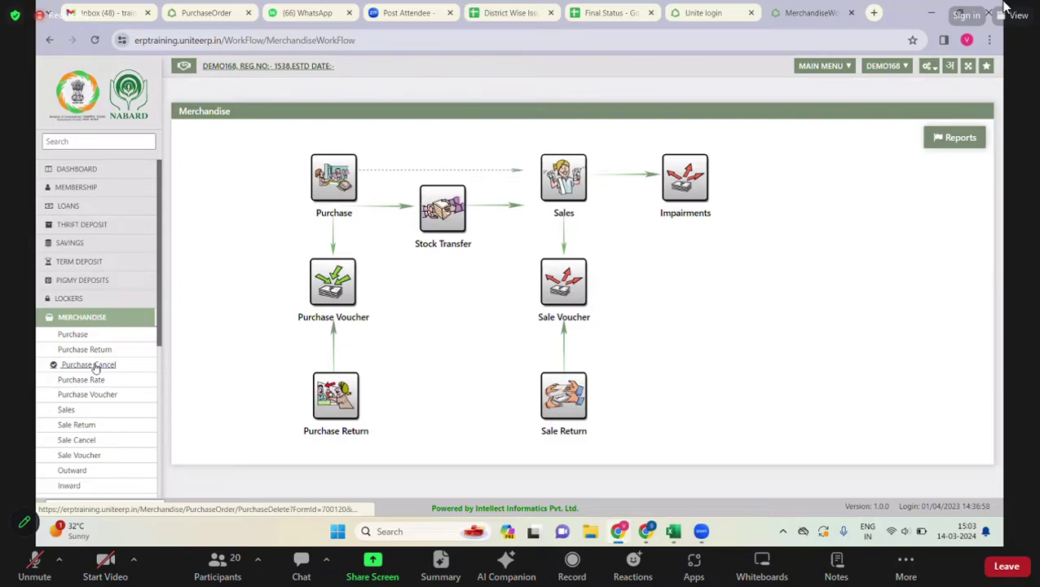
{"action": "left_click", "coordinate": [95, 367]}
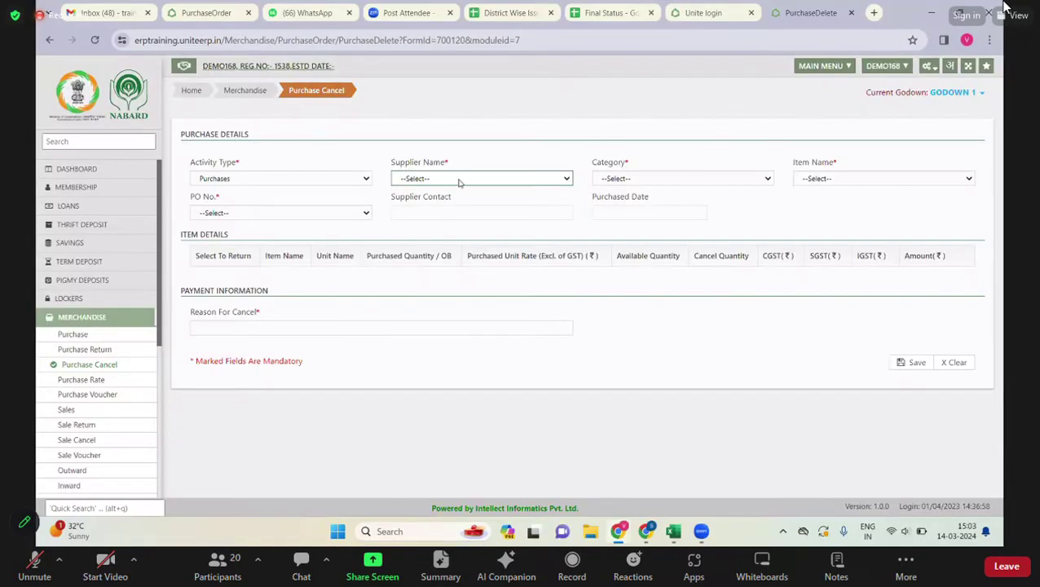
{"action": "left_click", "coordinate": [459, 179]}
{"action": "left_click", "coordinate": [456, 242]}
{"action": "left_click", "coordinate": [736, 178]}
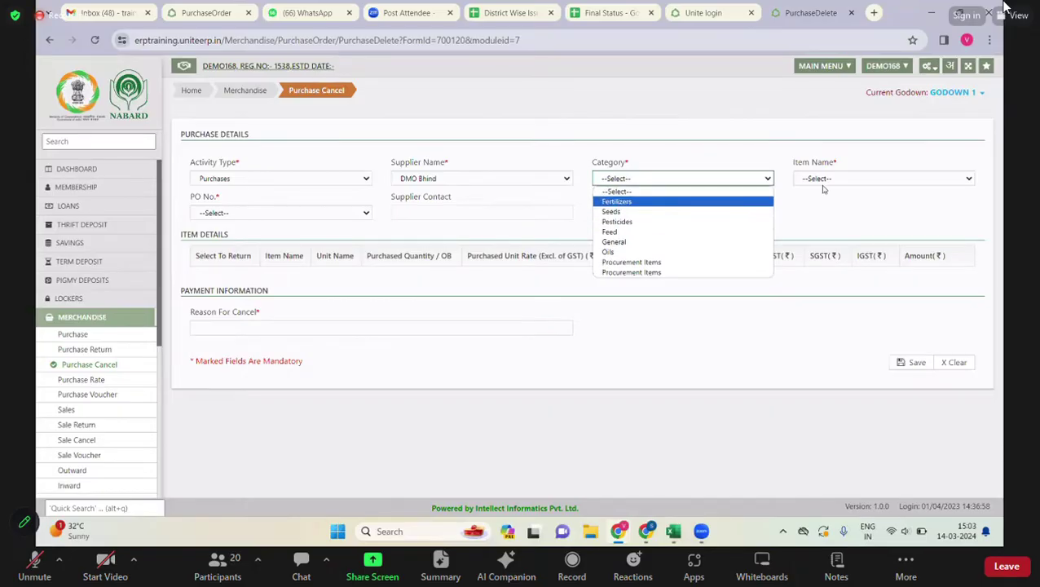
{"action": "left_click", "coordinate": [636, 201]}
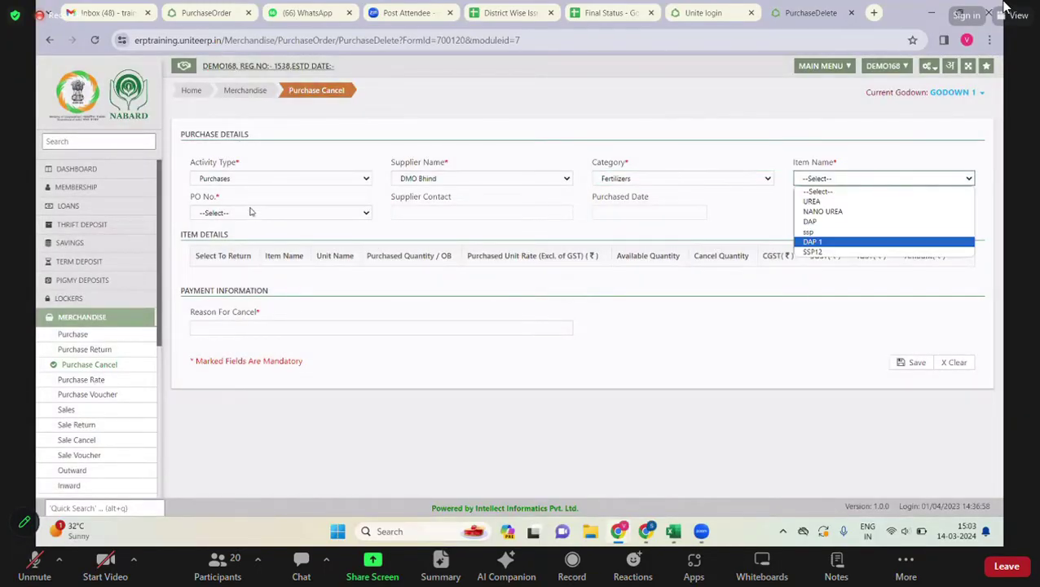
- Pick item SSP12, type 'ca' as the reason, then return to the Merchandise workflow unsaved
{"action": "left_click", "coordinate": [252, 211]}
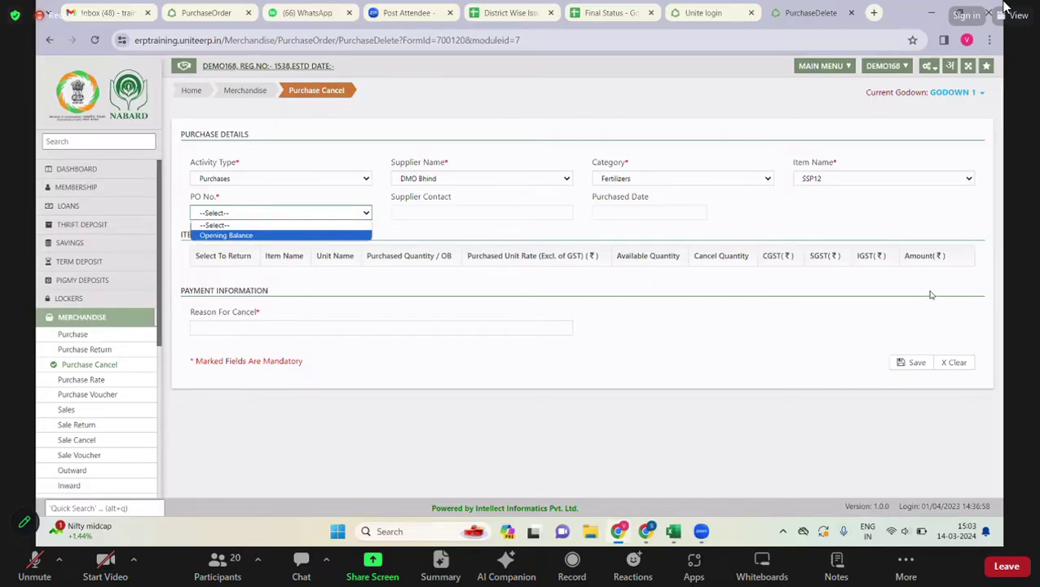
{"action": "left_click", "coordinate": [252, 333]}
{"action": "type", "text": "ca"}
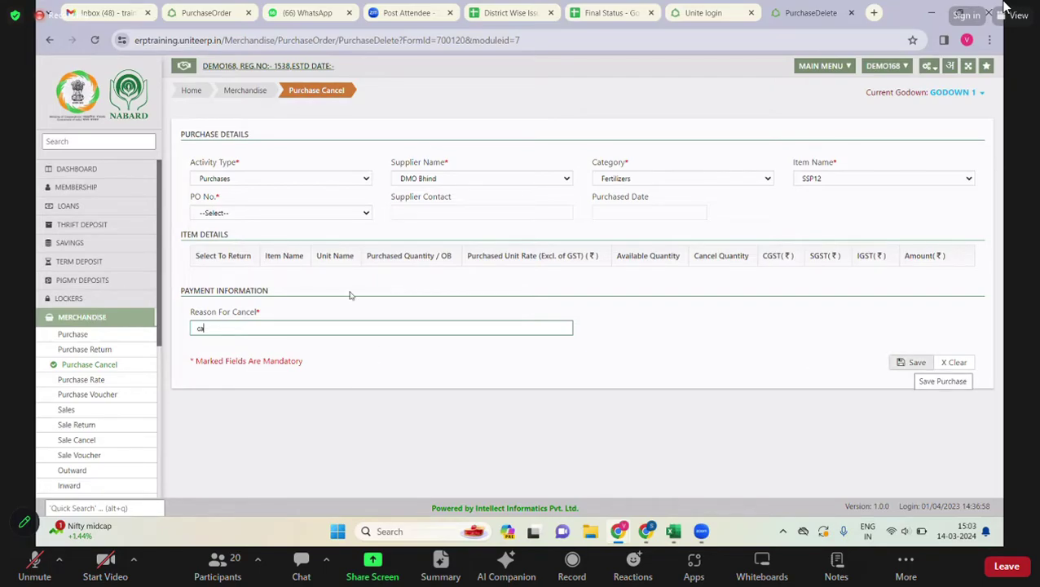
{"action": "left_click", "coordinate": [93, 322]}
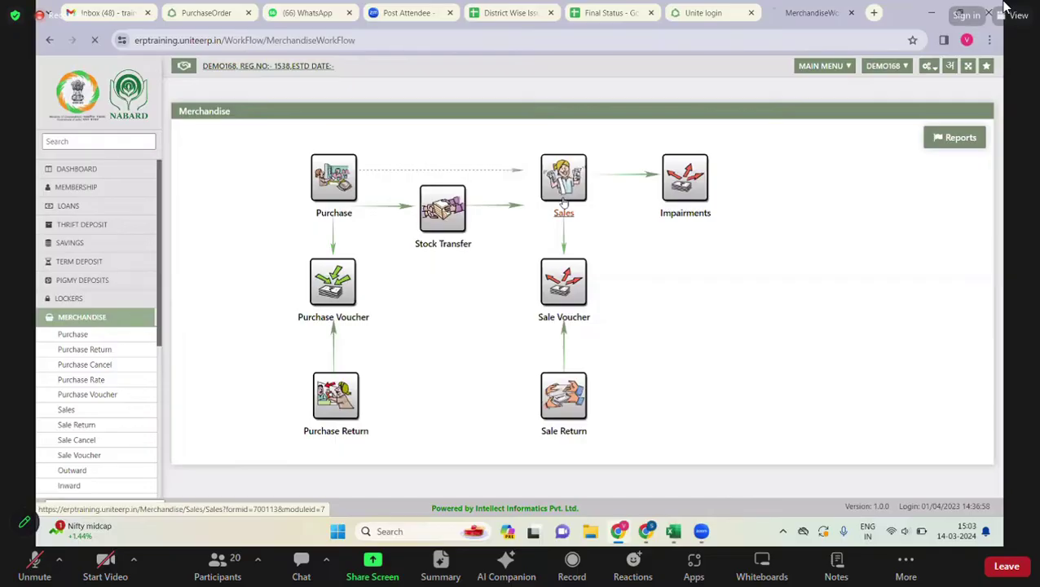
- Open the Sales form for a sale To Member, bill date 01/04/2023, with no items
{"action": "left_click", "coordinate": [563, 202]}
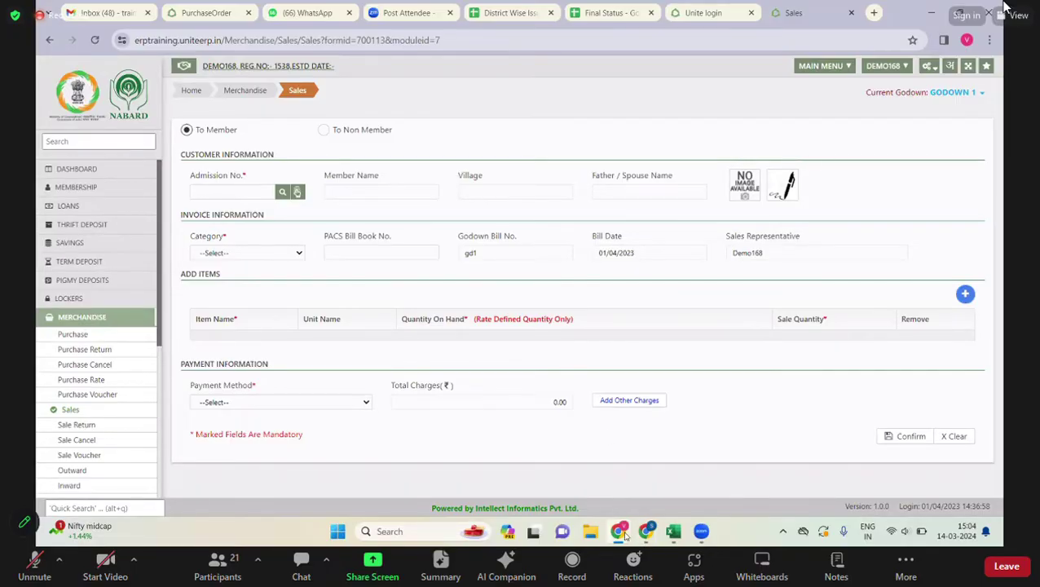
{"action": "mouse_move", "coordinate": [625, 536]}
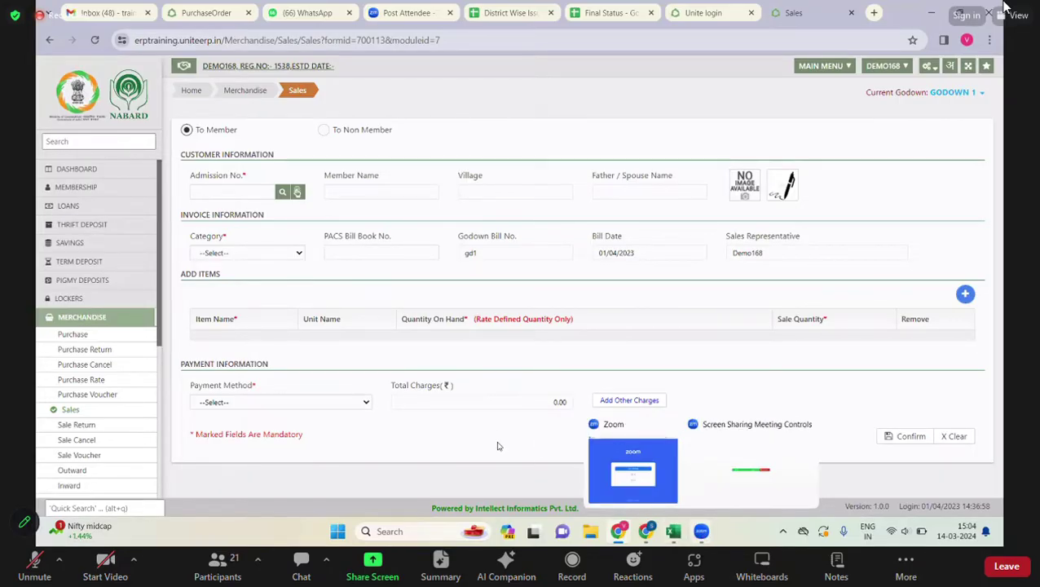
{"action": "left_click", "coordinate": [620, 540]}
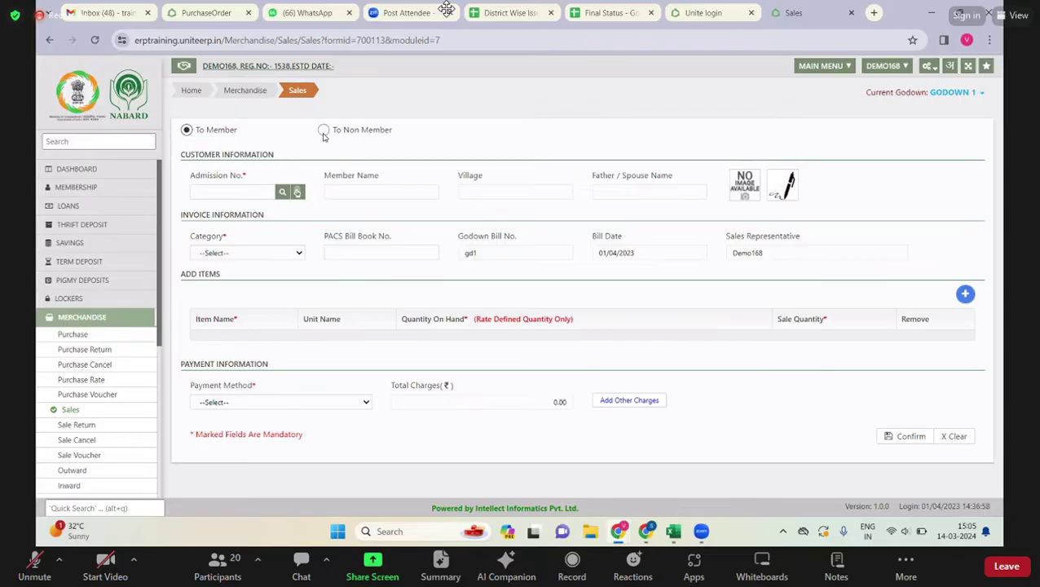
- Search members by name and pick the first match to fill admission number, name, village and father's name
{"action": "left_click", "coordinate": [223, 192]}
{"action": "left_click", "coordinate": [282, 192]}
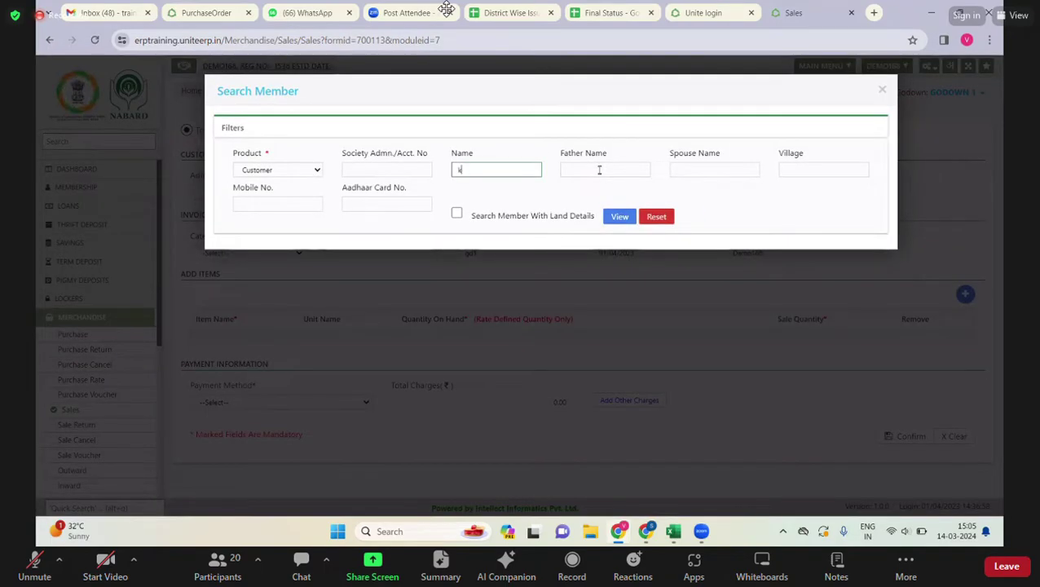
{"action": "key", "text": "BackSpace"}
{"action": "left_click", "coordinate": [612, 216]}
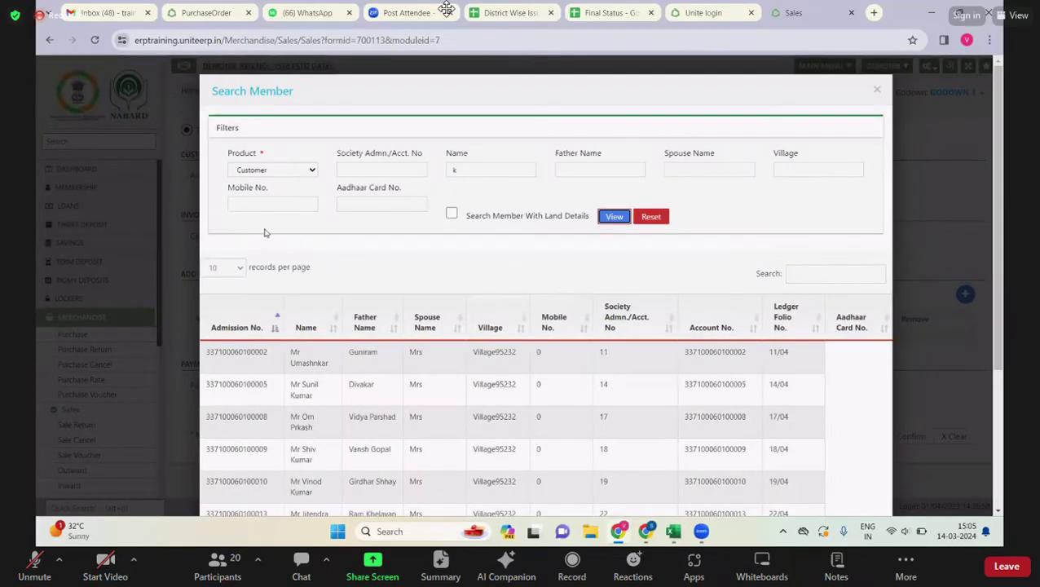
{"action": "left_click", "coordinate": [307, 352]}
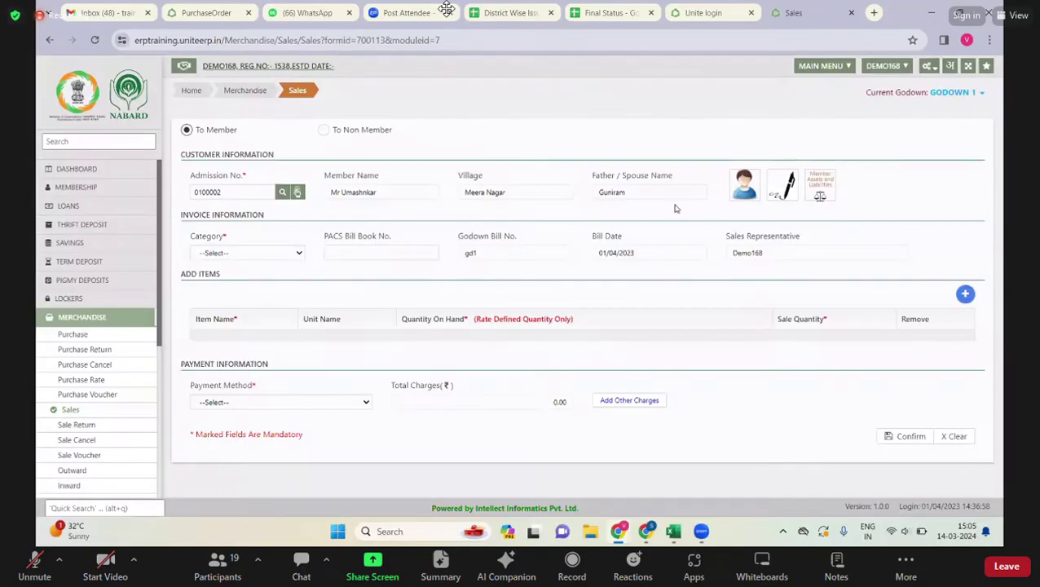
- Set the sale category to Fertilizers and add a UREA line with quantity 1
{"action": "left_click", "coordinate": [259, 256]}
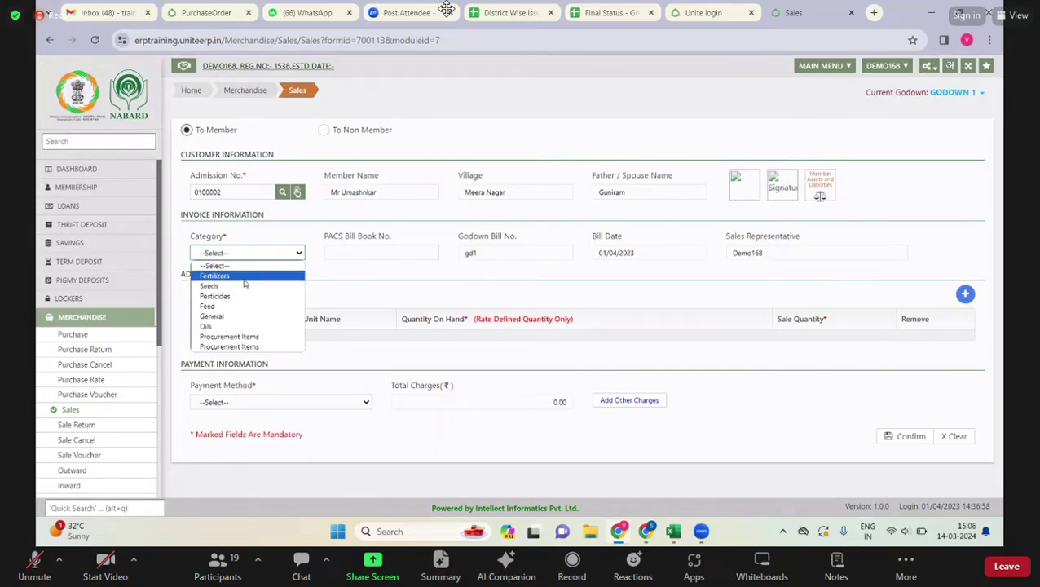
{"action": "left_click", "coordinate": [244, 281]}
{"action": "left_click", "coordinate": [373, 252]}
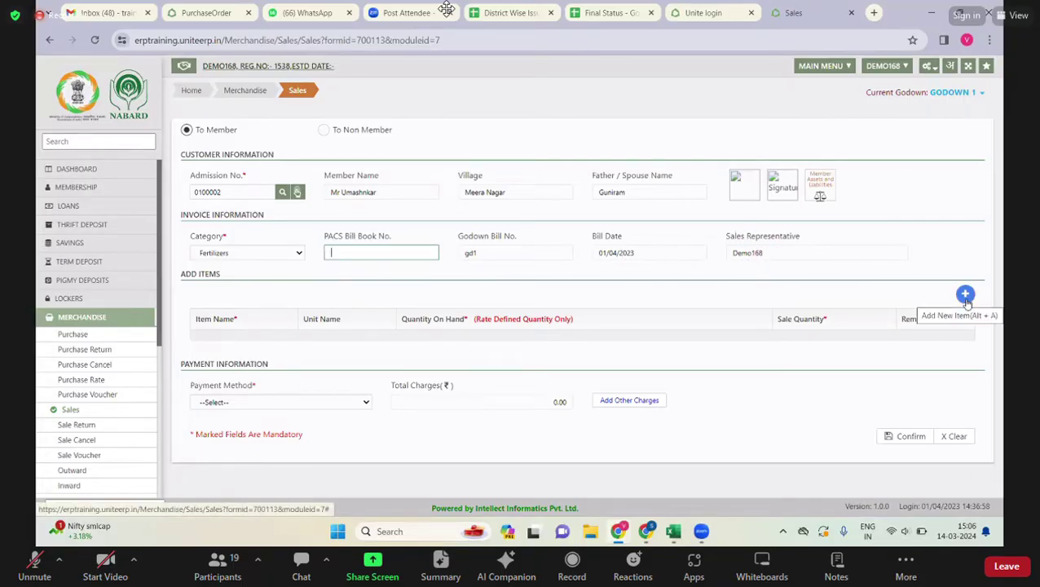
{"action": "left_click", "coordinate": [965, 298]}
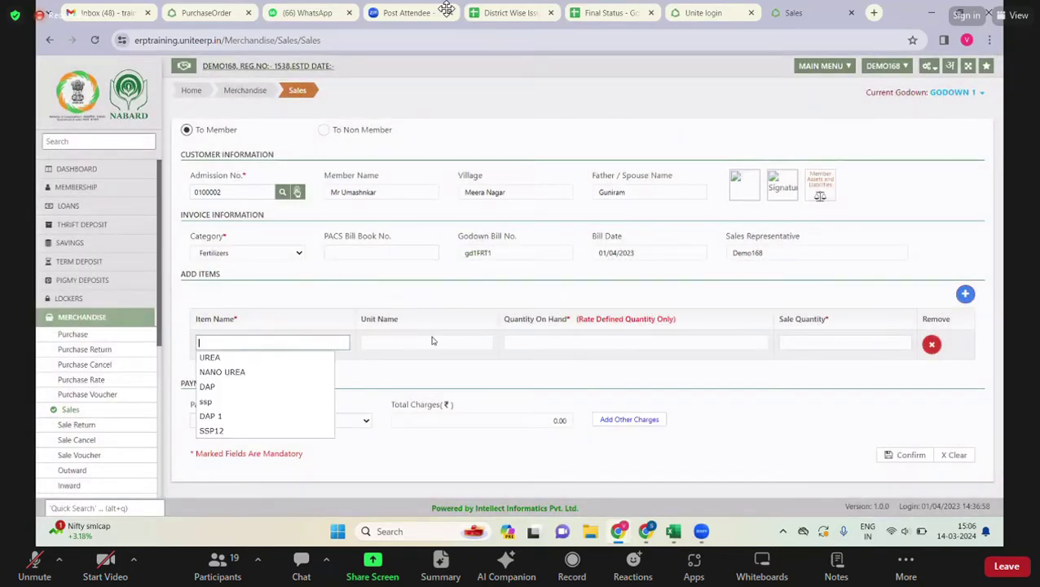
{"action": "key", "text": "Down"}
{"action": "key", "text": "Return"}
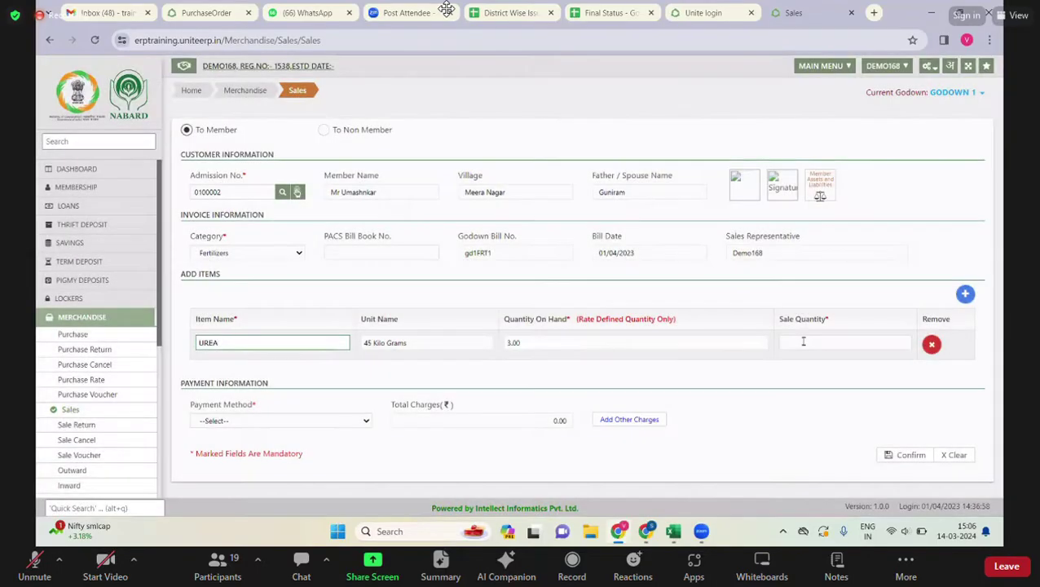
{"action": "left_click", "coordinate": [803, 341]}
{"action": "type", "text": "1"}
{"action": "key", "text": "Tab"}
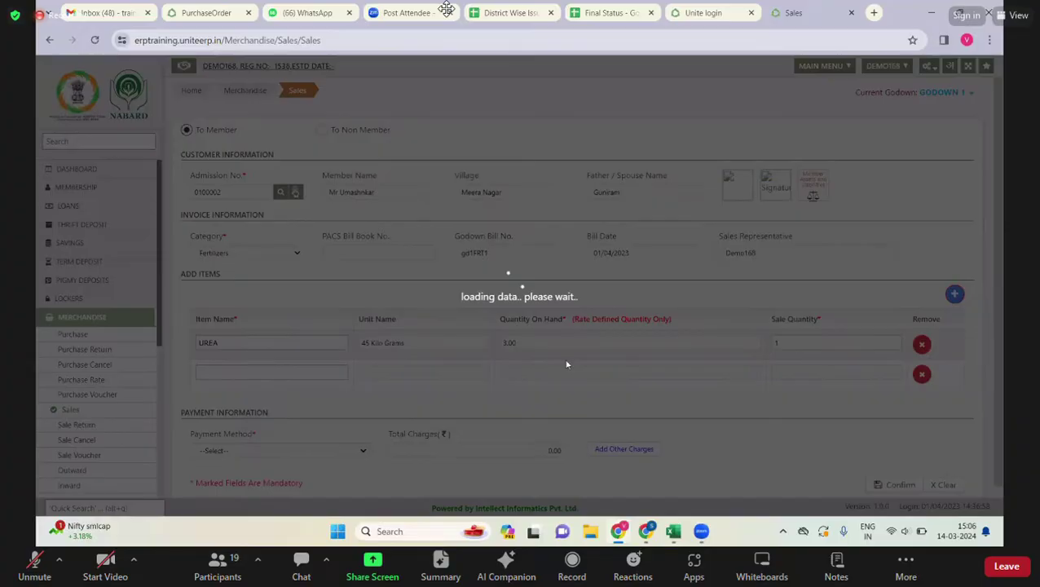
- Add DAP with quantity 4 and SSP12 with quantity 3
{"action": "key", "text": "Down"}
{"action": "key", "text": "Down"}
{"action": "key", "text": "Return"}
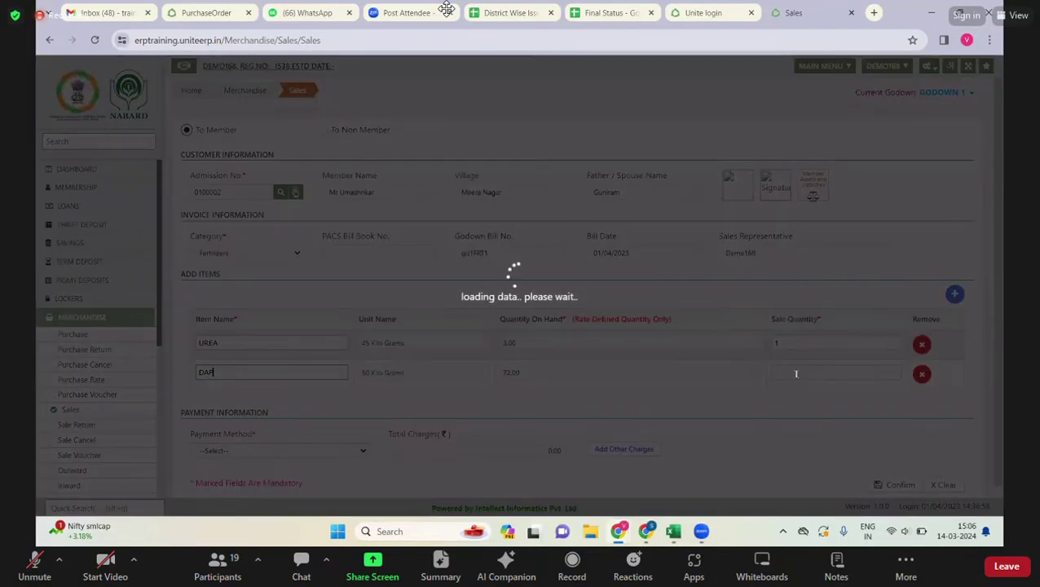
{"action": "key", "text": "Tab"}
{"action": "type", "text": "4"}
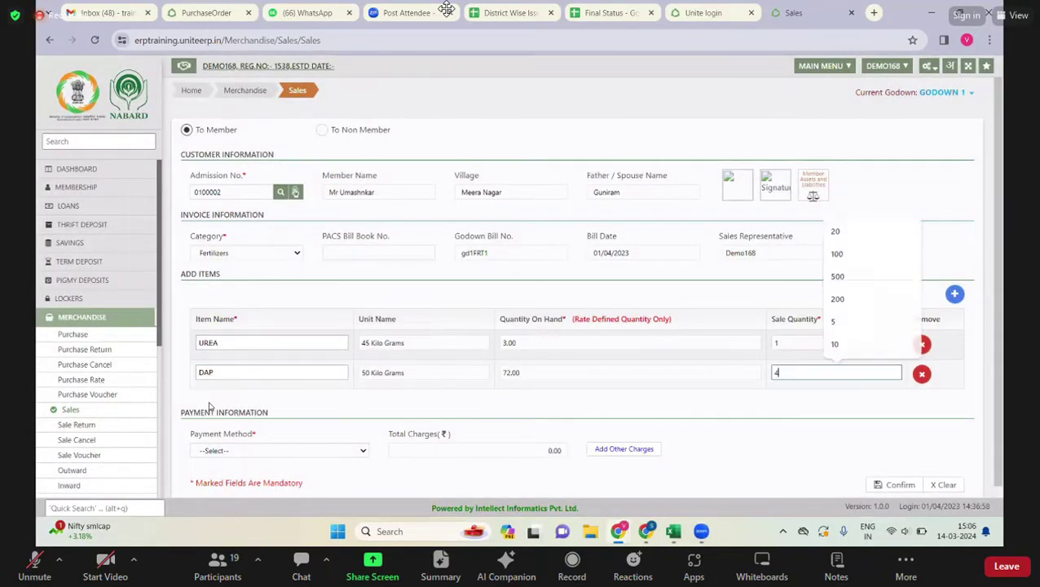
{"action": "key", "text": "Tab"}
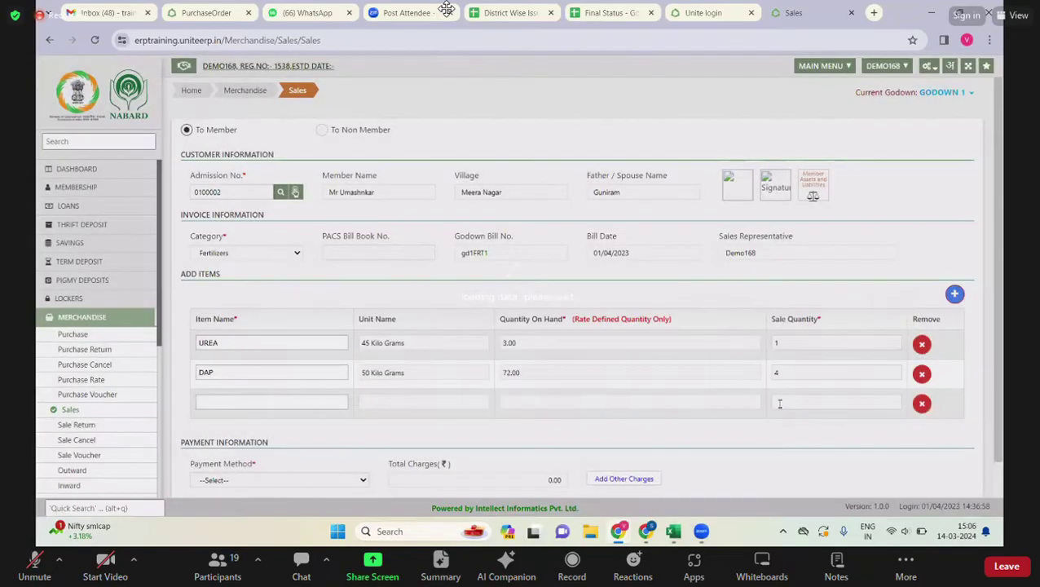
{"action": "key", "text": "Down"}
{"action": "key", "text": "Down"}
{"action": "key", "text": "Down"}
{"action": "key", "text": "Down"}
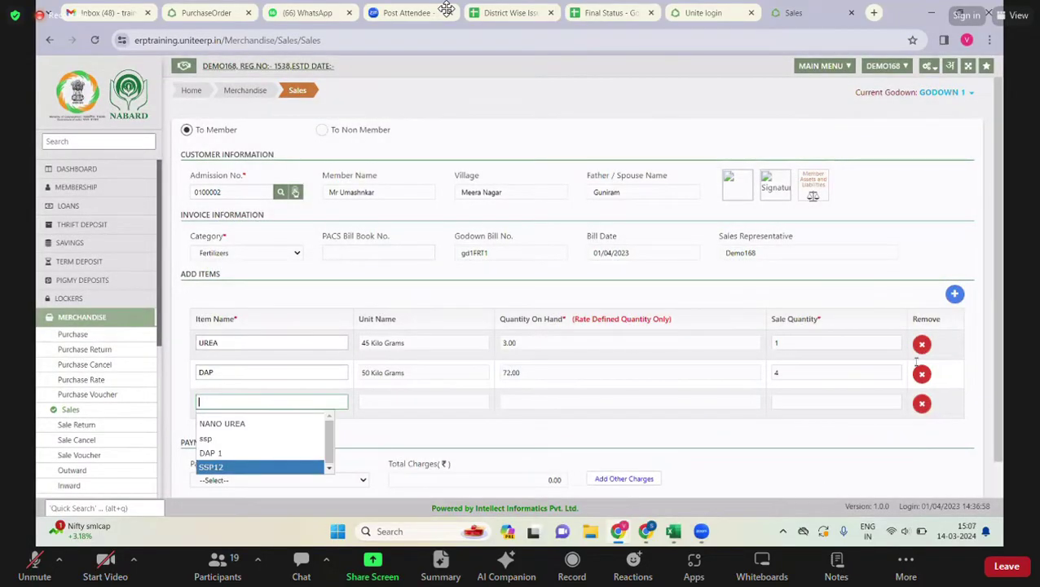
{"action": "key", "text": "Return"}
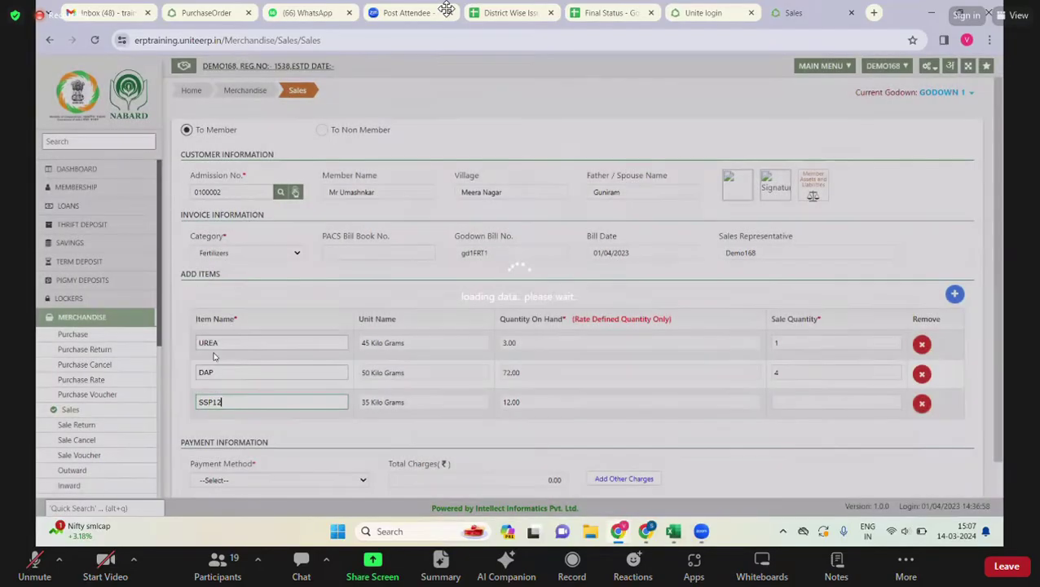
{"action": "key", "text": "Tab"}
{"action": "type", "text": "3"}
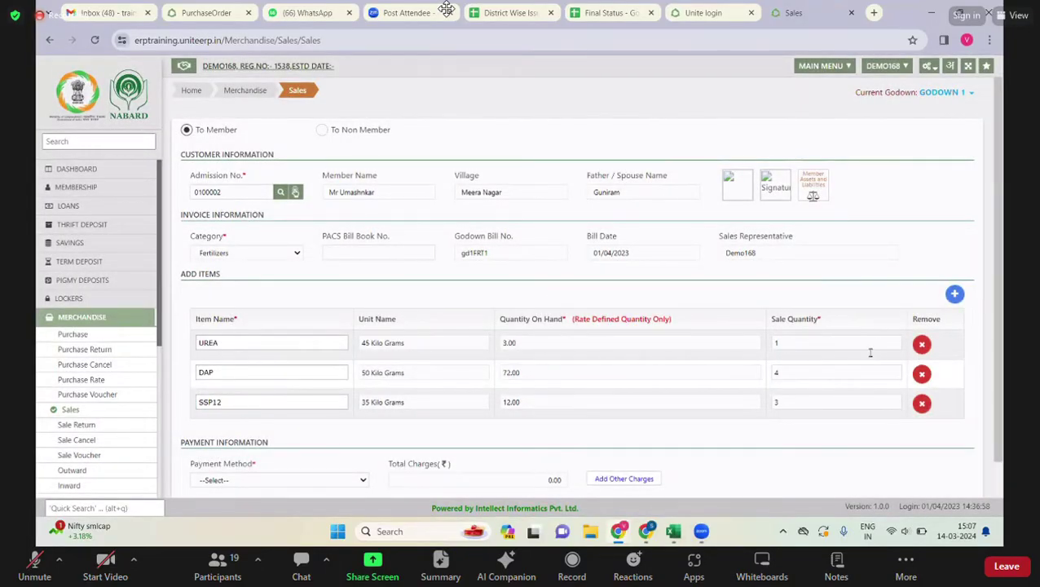
- Remove the UREA line from the sale and confirm the removal
{"action": "left_click", "coordinate": [921, 344]}
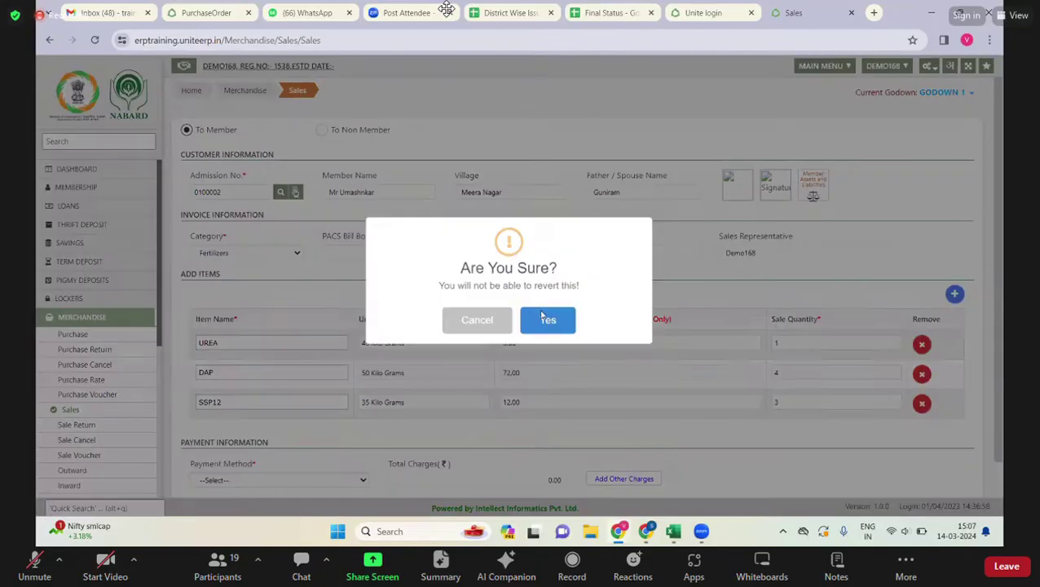
{"action": "left_click", "coordinate": [551, 323]}
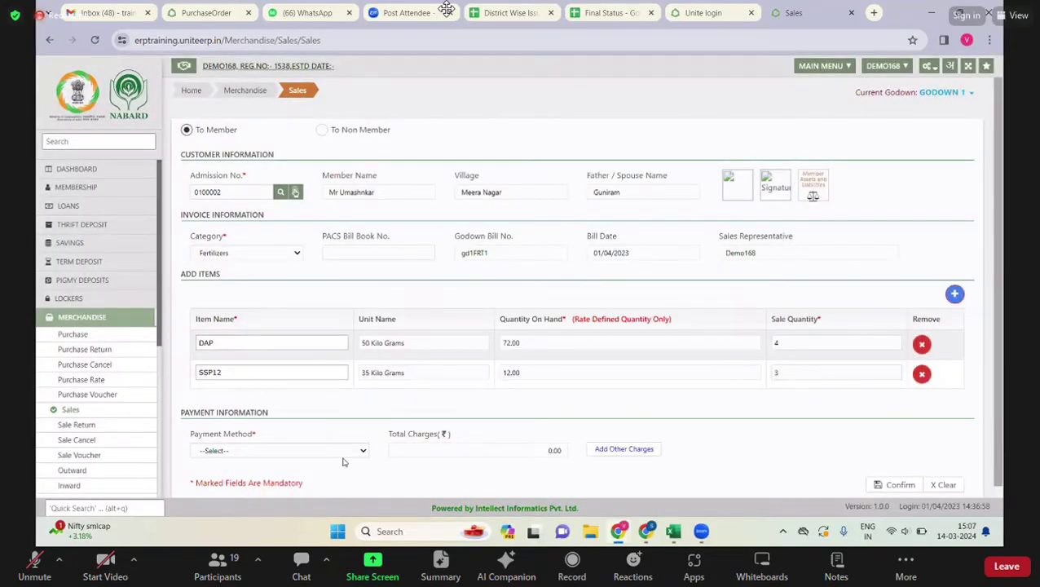
{"action": "scroll", "coordinate": [342, 460], "scroll_direction": "down", "scroll_amount": 1}
- Set the sale's payment method to Credit
{"action": "left_click", "coordinate": [299, 430]}
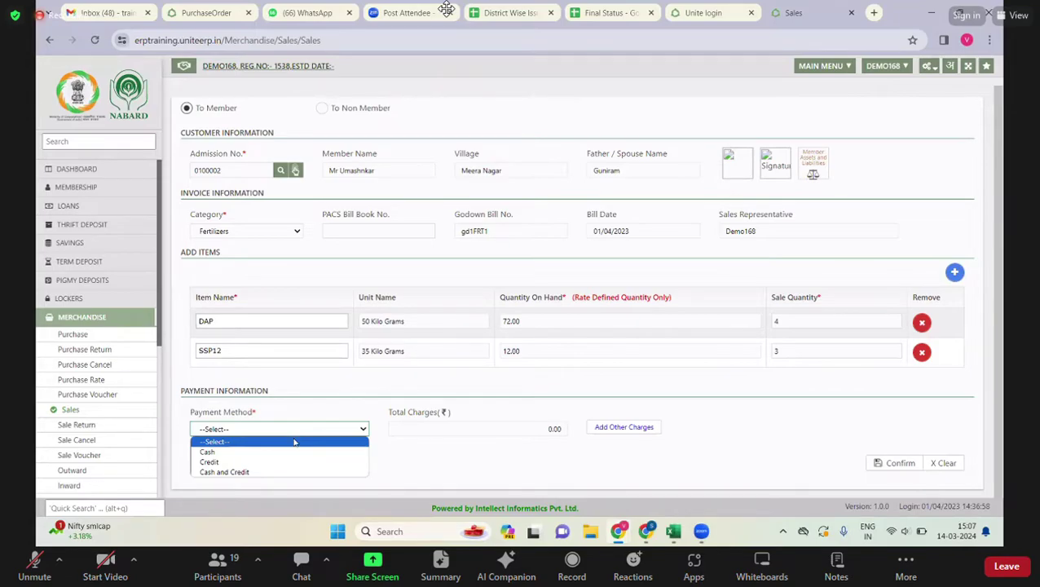
{"action": "left_click", "coordinate": [274, 462]}
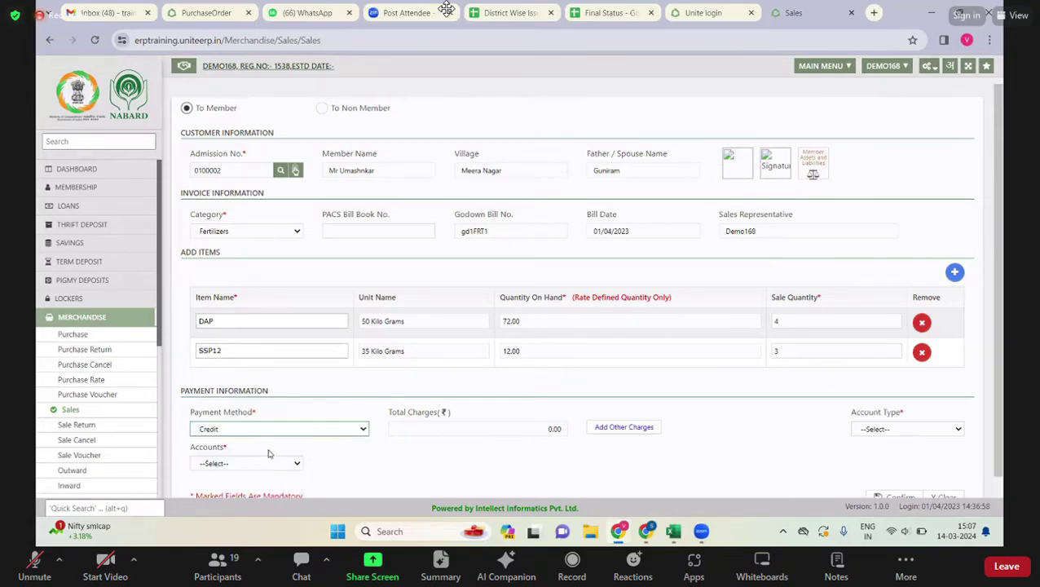
{"action": "left_click", "coordinate": [277, 432]}
{"action": "left_click", "coordinate": [310, 462]}
- Set the account type to CardPayment and enter reference number 123
{"action": "left_click", "coordinate": [876, 429]}
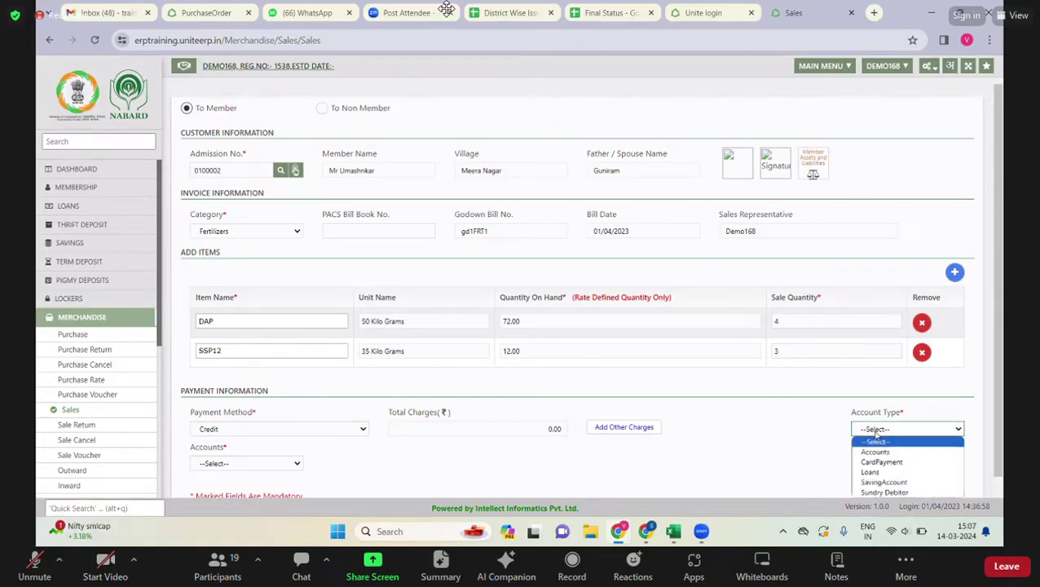
{"action": "left_click", "coordinate": [869, 472]}
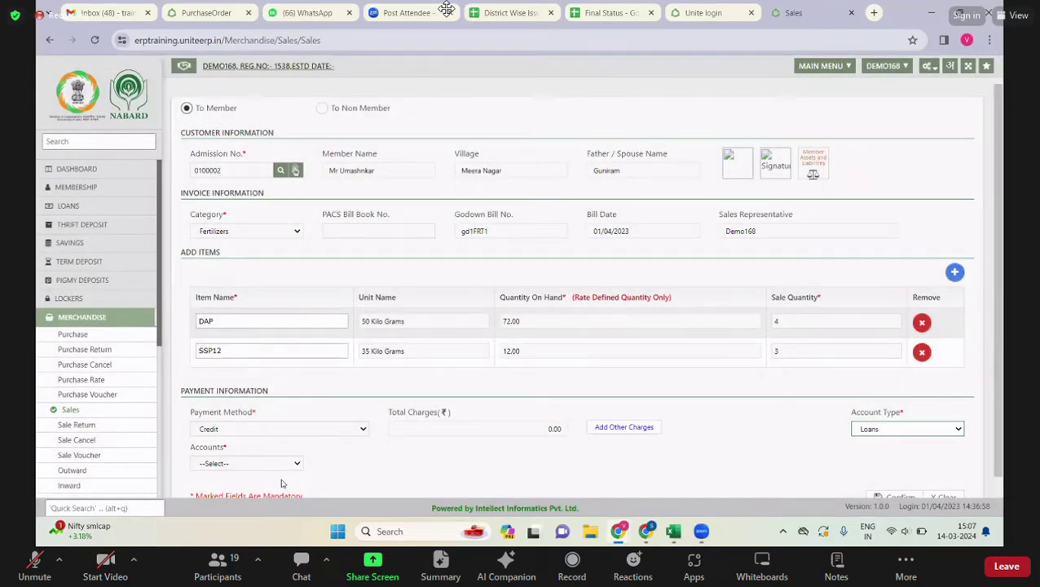
{"action": "left_click", "coordinate": [281, 466]}
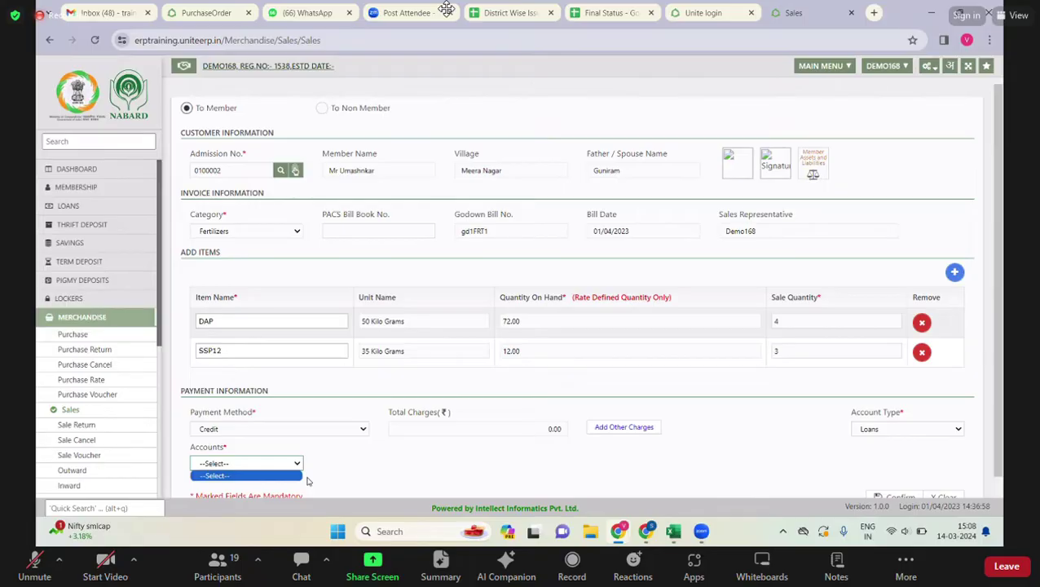
{"action": "left_click", "coordinate": [889, 432]}
{"action": "left_click", "coordinate": [890, 462]}
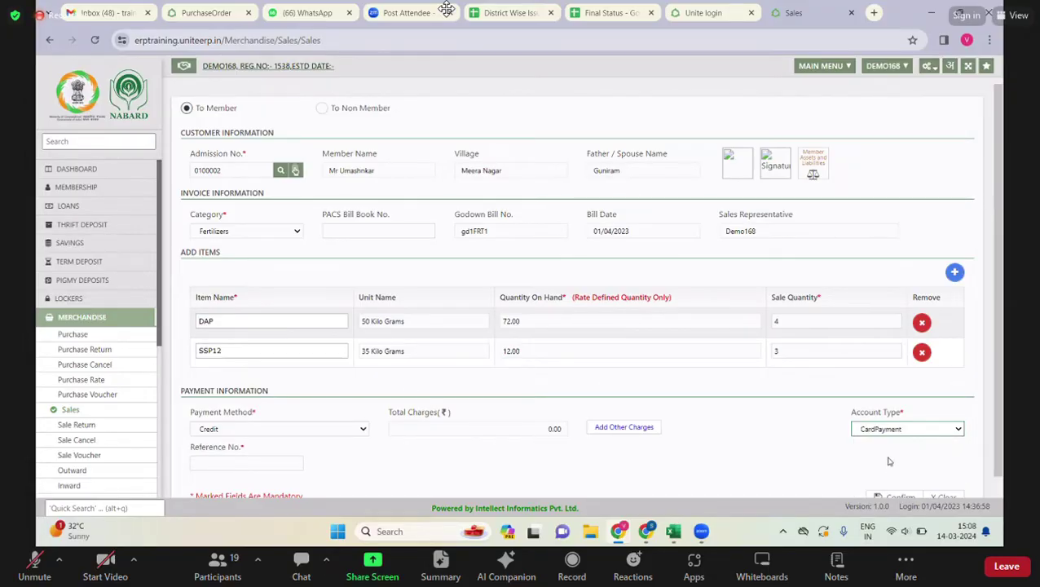
{"action": "left_click", "coordinate": [878, 432]}
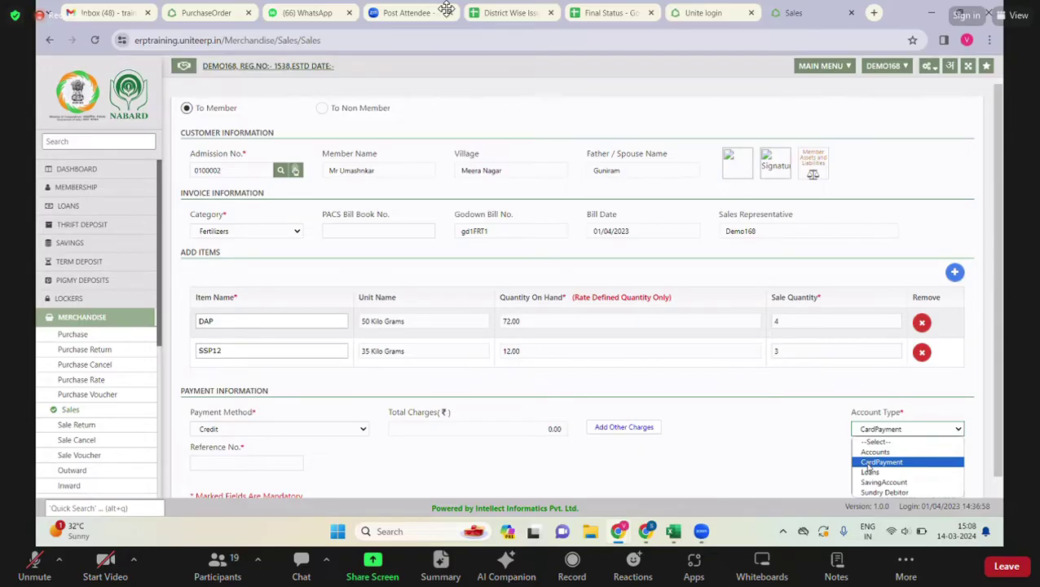
{"action": "left_click", "coordinate": [868, 463]}
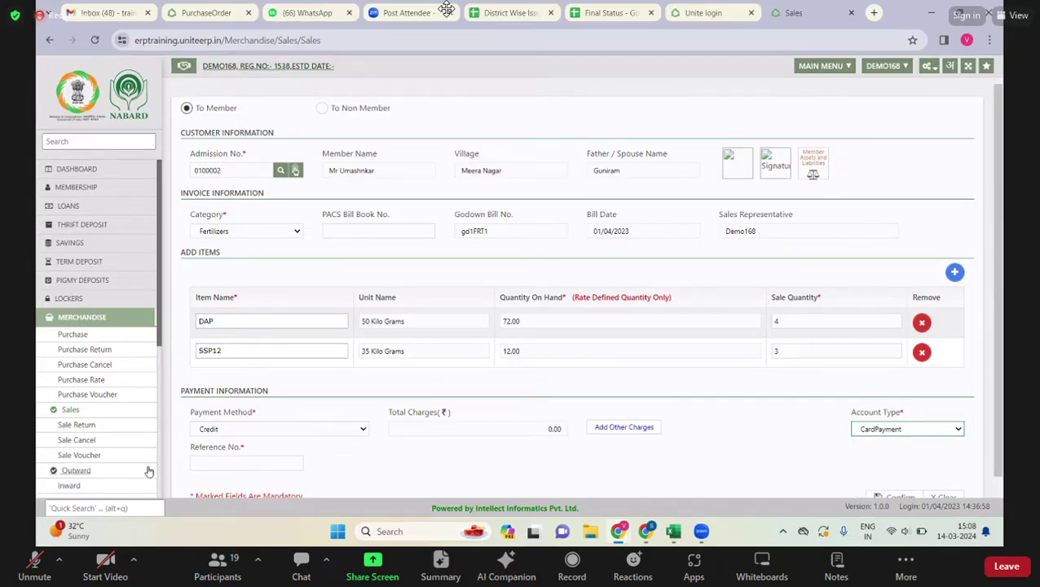
{"action": "left_click", "coordinate": [205, 462]}
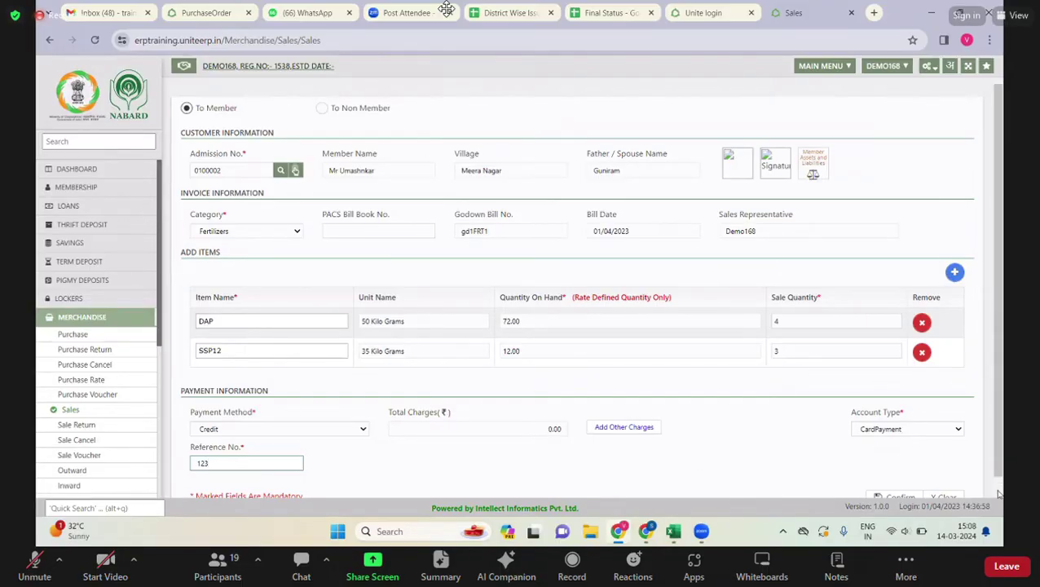
{"action": "scroll", "coordinate": [979, 494], "scroll_direction": "down", "scroll_amount": 1}
- Confirm the sale and review the detail table: DAP 5299.20, SSP12 797.89, total 6097.00
{"action": "left_click", "coordinate": [898, 464]}
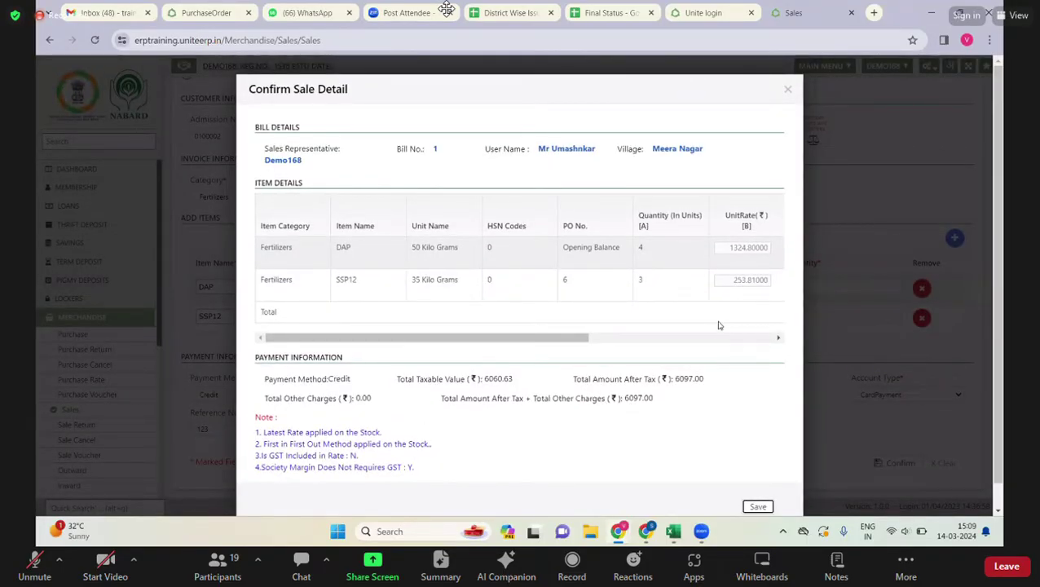
{"action": "left_click_drag", "start_coordinate": [610, 346], "coordinate": [766, 359]}
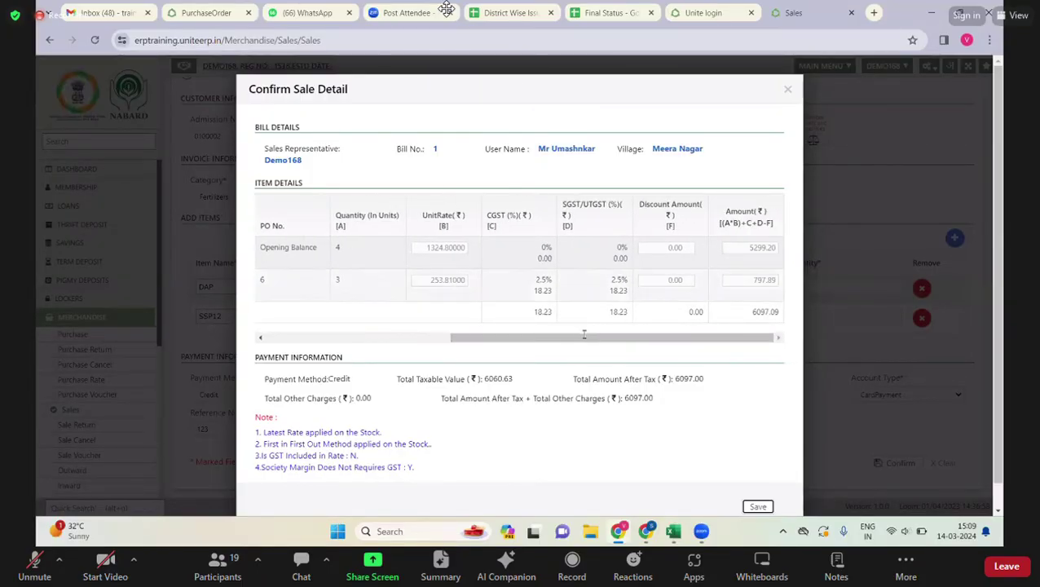
{"action": "left_click", "coordinate": [376, 339]}
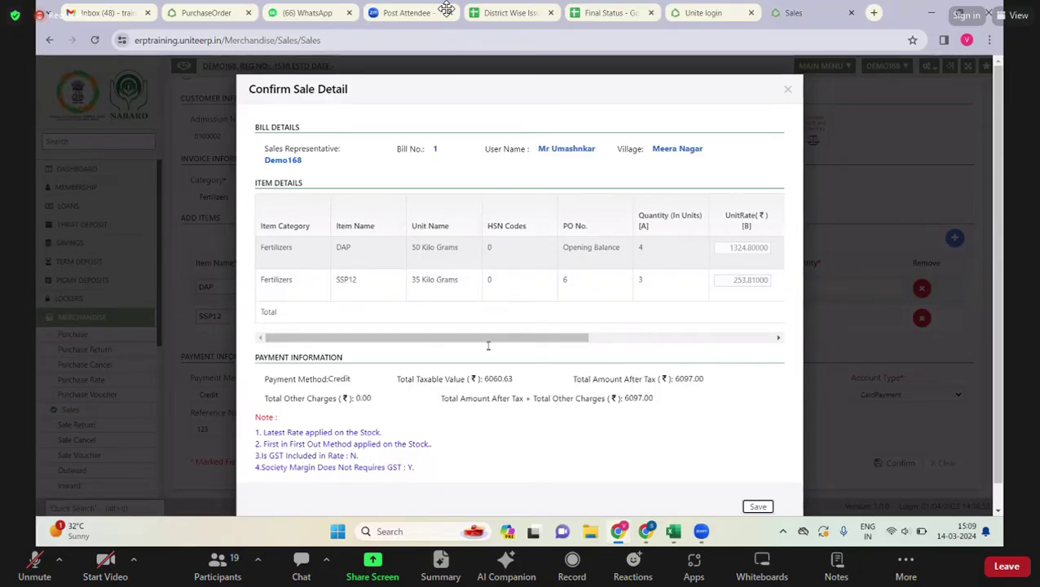
{"action": "scroll", "coordinate": [551, 293], "scroll_direction": "right", "scroll_amount": 5}
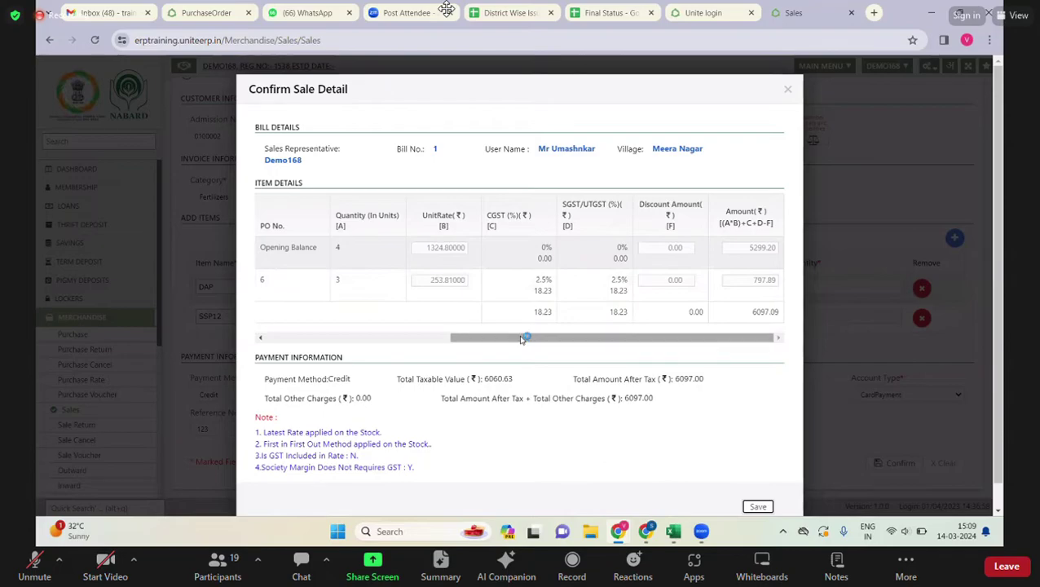
{"action": "left_click_drag", "start_coordinate": [522, 342], "coordinate": [684, 359]}
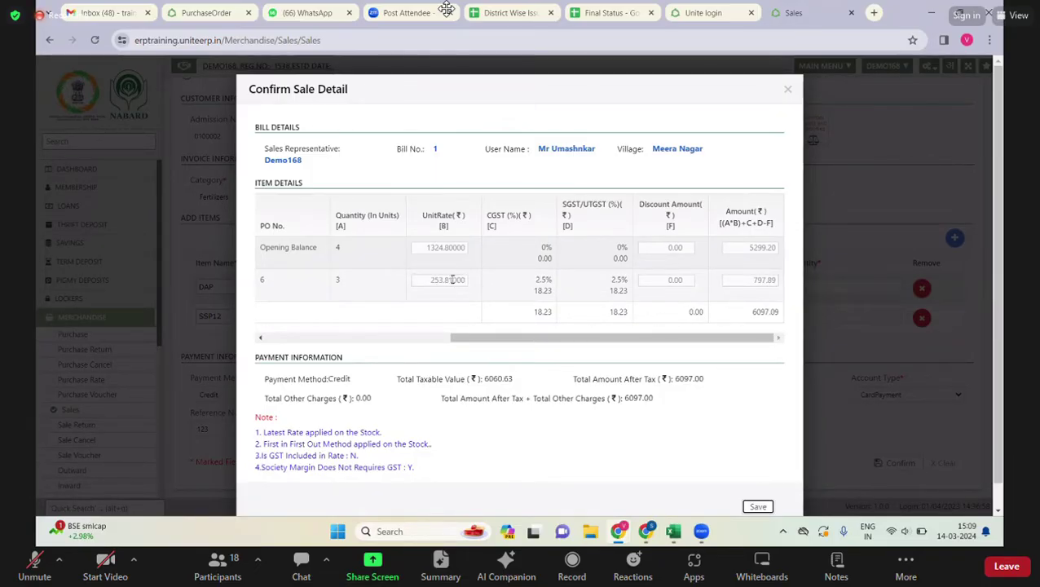
- Change the SSP12 unit rate to 253.58231 and let the totals recalculate
{"action": "left_click", "coordinate": [452, 279]}
{"action": "left_click_drag", "start_coordinate": [450, 280], "coordinate": [466, 279]}
{"action": "double_click", "coordinate": [438, 279]}
{"action": "type", "text": "253.58231"}
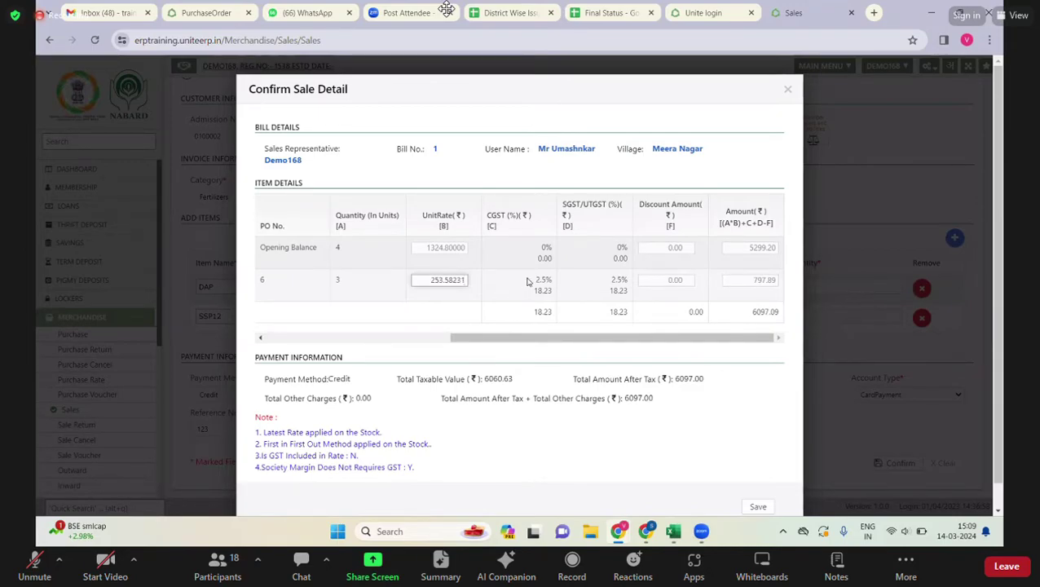
{"action": "left_click", "coordinate": [750, 285]}
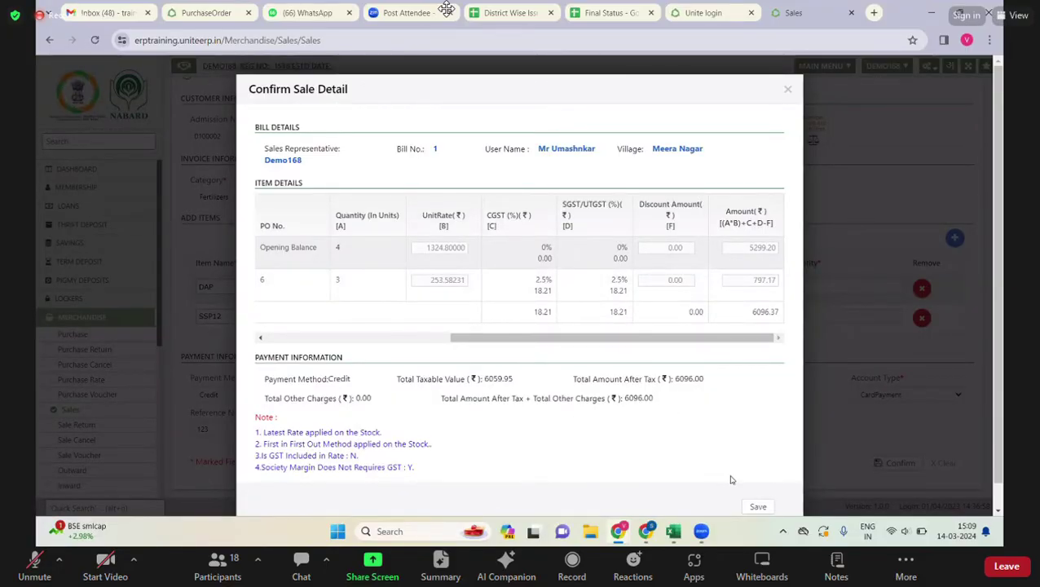
- Save the credit sale and close the printed 6,096.00 sales bill
{"action": "scroll", "coordinate": [725, 479], "scroll_direction": "down", "scroll_amount": 2}
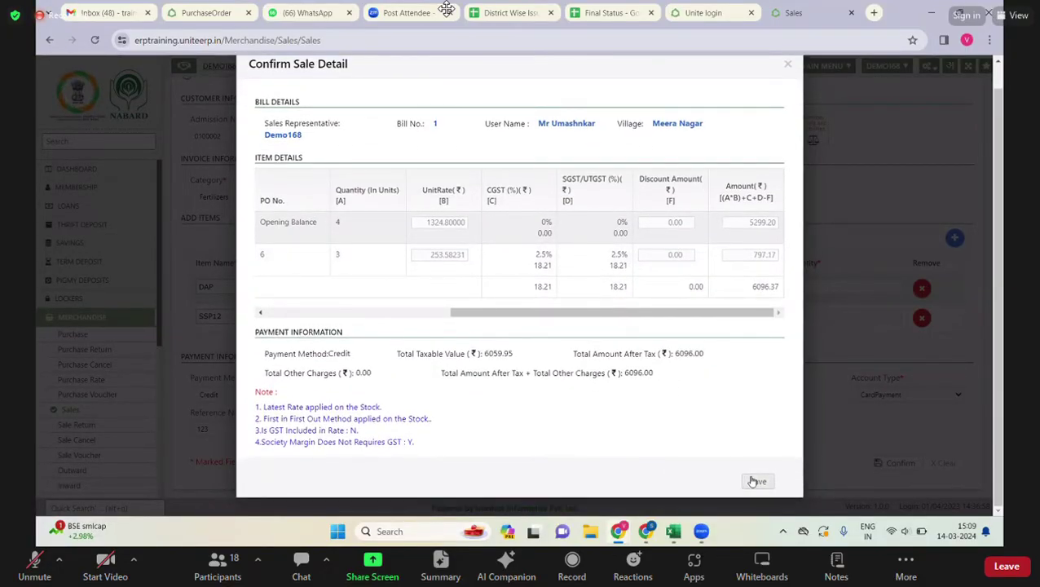
{"action": "left_click", "coordinate": [759, 482]}
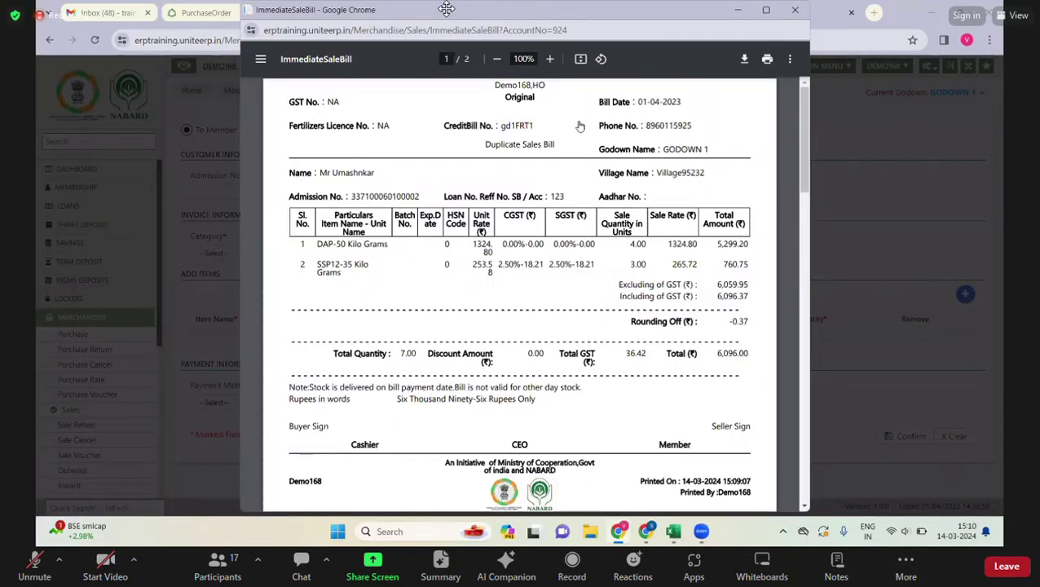
{"action": "left_click_drag", "start_coordinate": [447, 387], "coordinate": [448, 399]}
{"action": "left_click", "coordinate": [794, 10]}
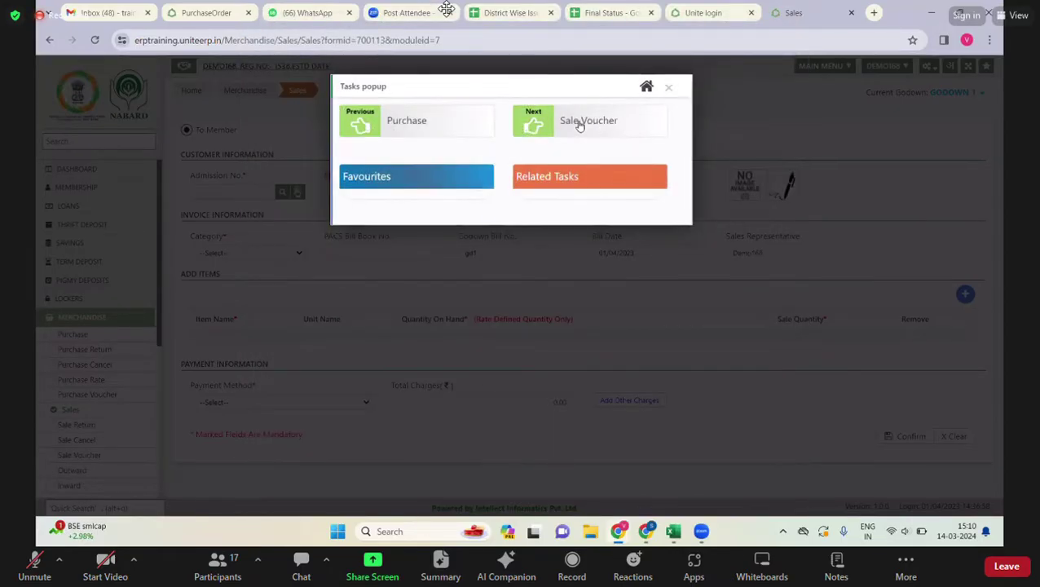
- Post bill 1 as a Credit sales voucher for GODOWN 1 under a newly generated batch
{"action": "left_click", "coordinate": [580, 124]}
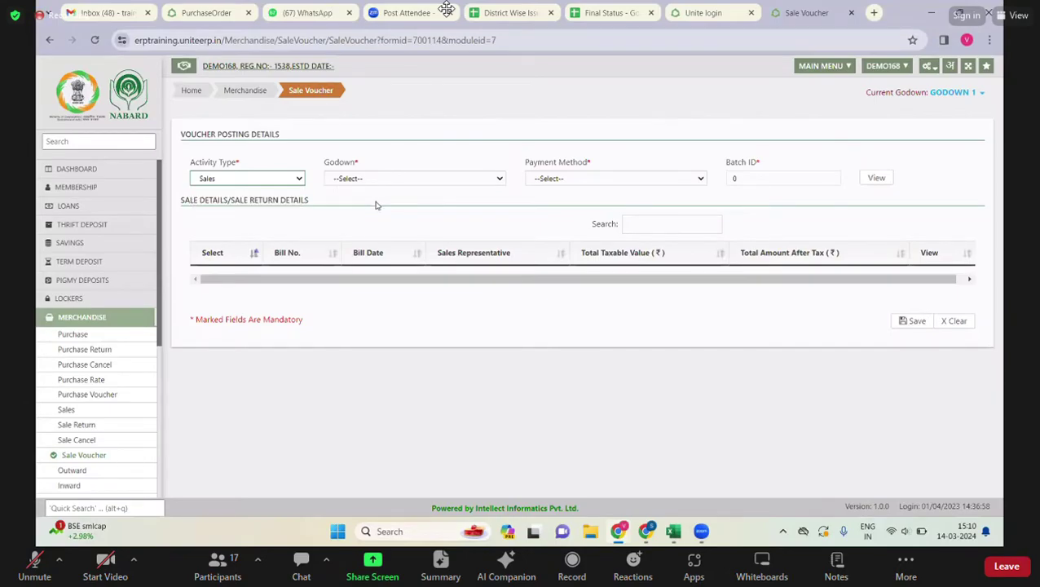
{"action": "left_click", "coordinate": [481, 178]}
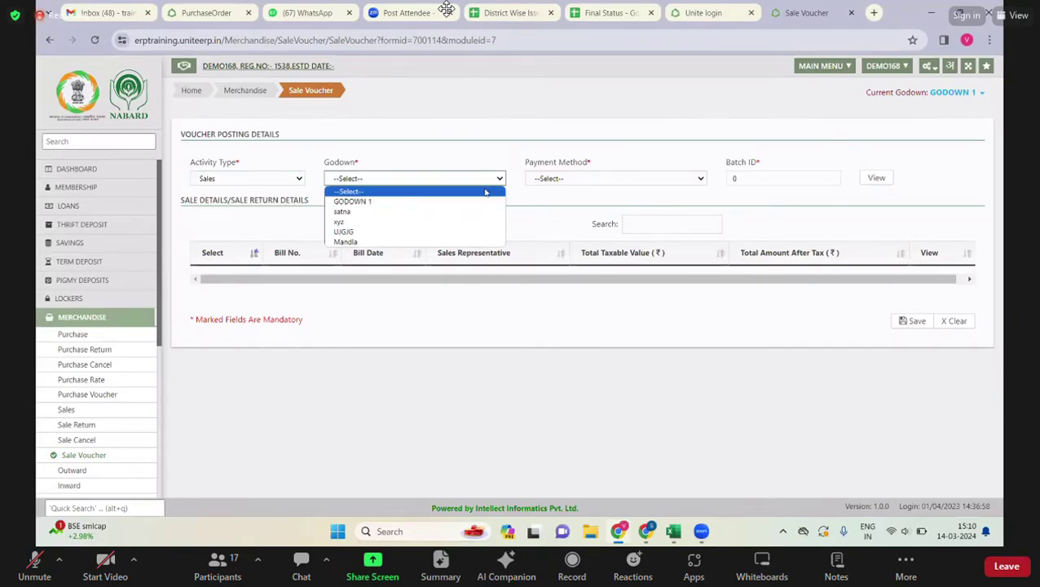
{"action": "left_click", "coordinate": [371, 201]}
{"action": "left_click", "coordinate": [583, 179]}
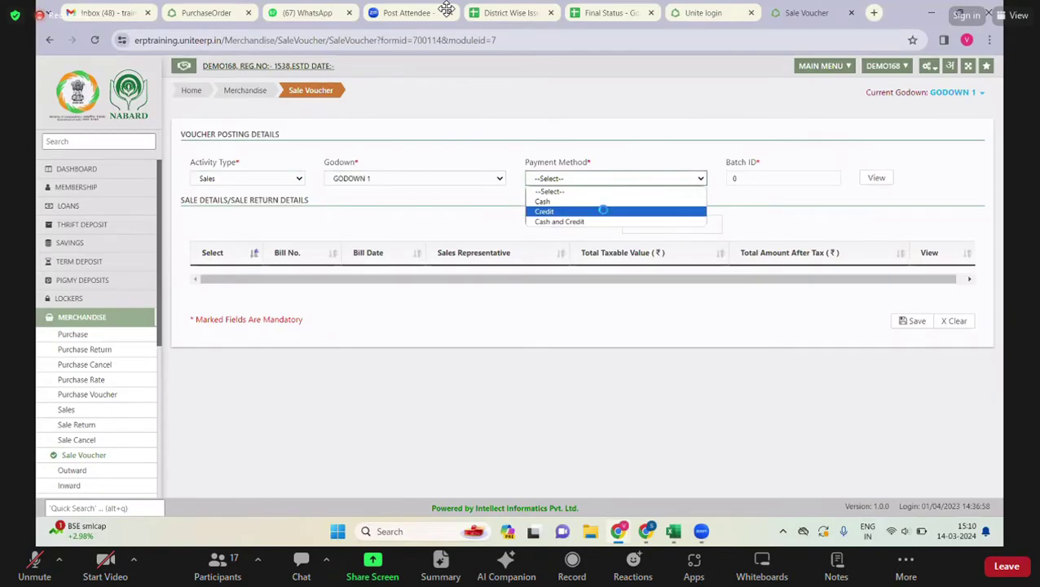
{"action": "left_click", "coordinate": [603, 210]}
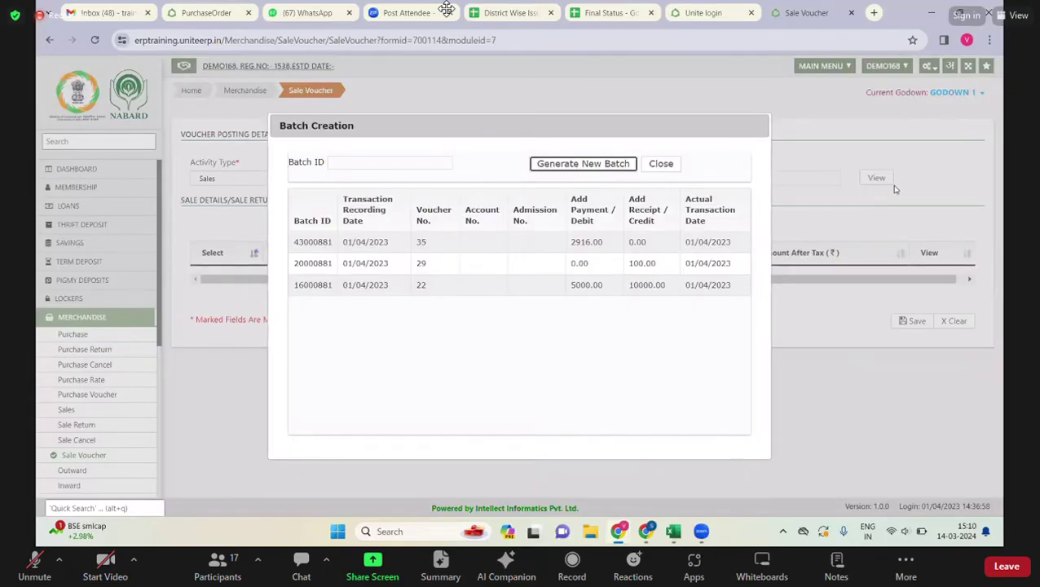
{"action": "left_click", "coordinate": [876, 177]}
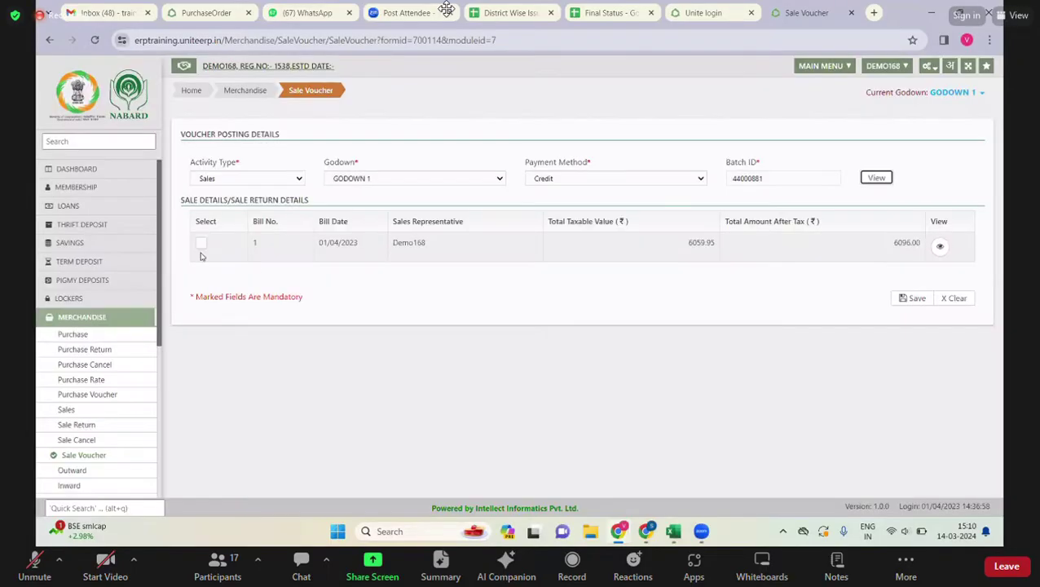
{"action": "left_click", "coordinate": [201, 245]}
{"action": "left_click", "coordinate": [914, 298]}
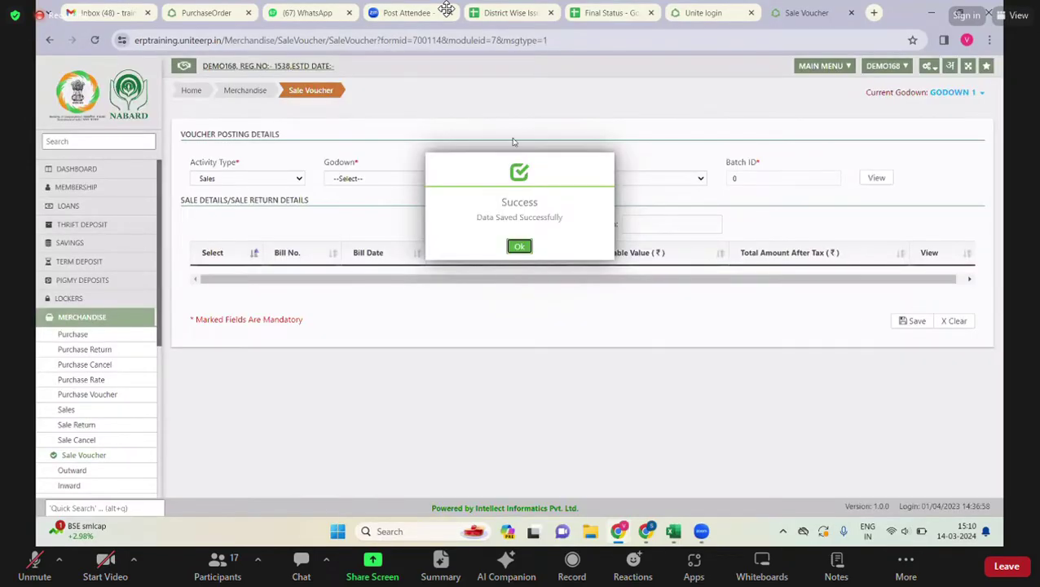
- Close the Success dialog and Tasks popup, then go to LOANS in the sidebar
{"action": "left_click", "coordinate": [520, 247]}
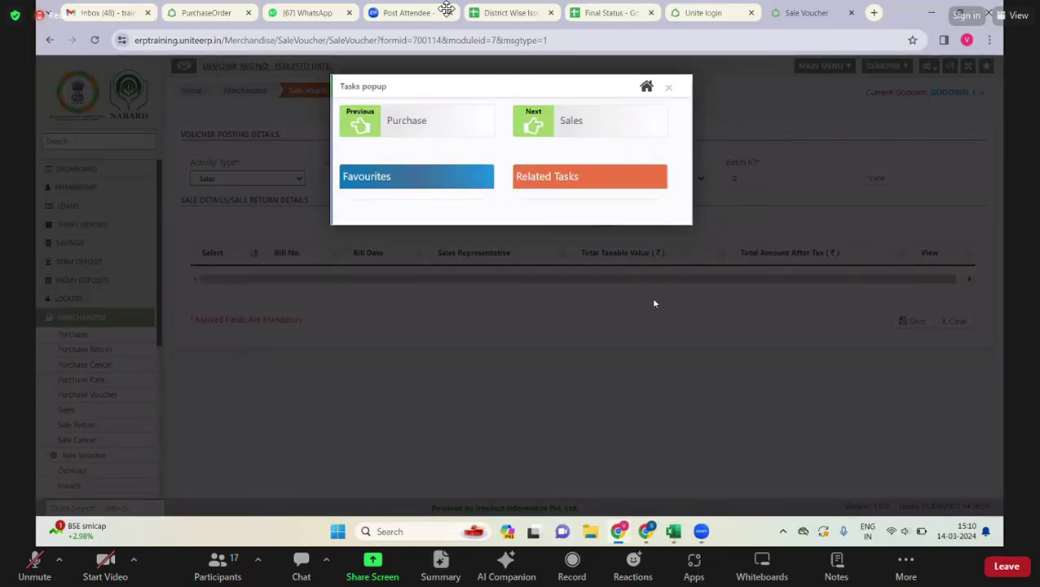
{"action": "left_click", "coordinate": [649, 299]}
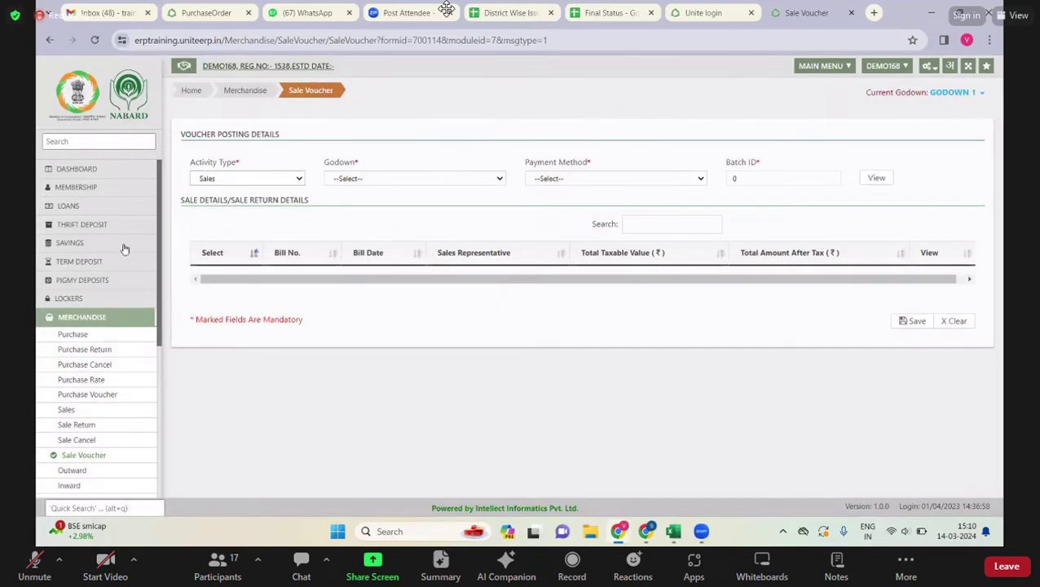
{"action": "left_click", "coordinate": [70, 209]}
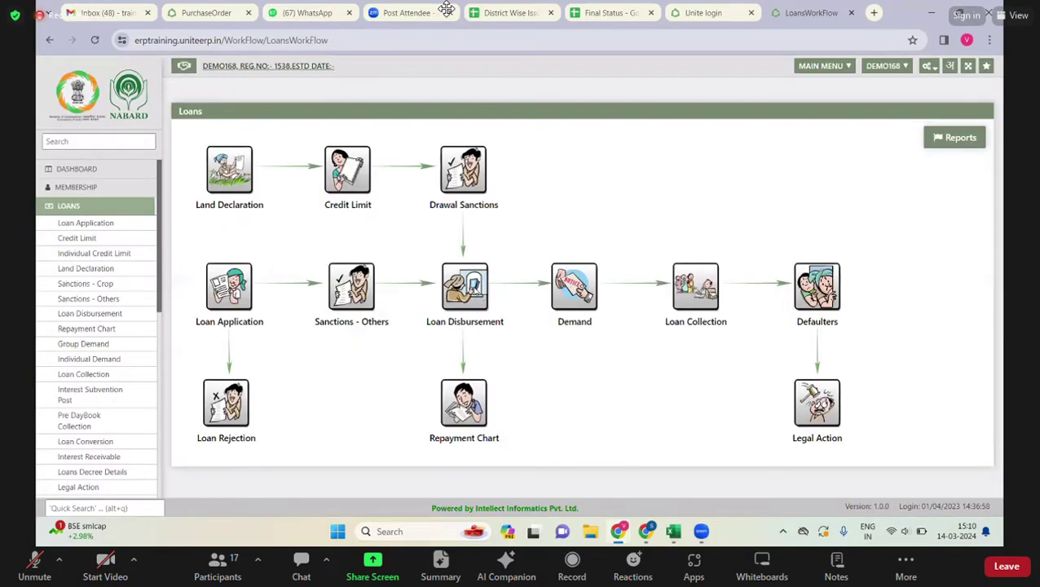
- Open Loan Disbursement and search members by a partial name, then refine the name filter
{"action": "left_click", "coordinate": [465, 287]}
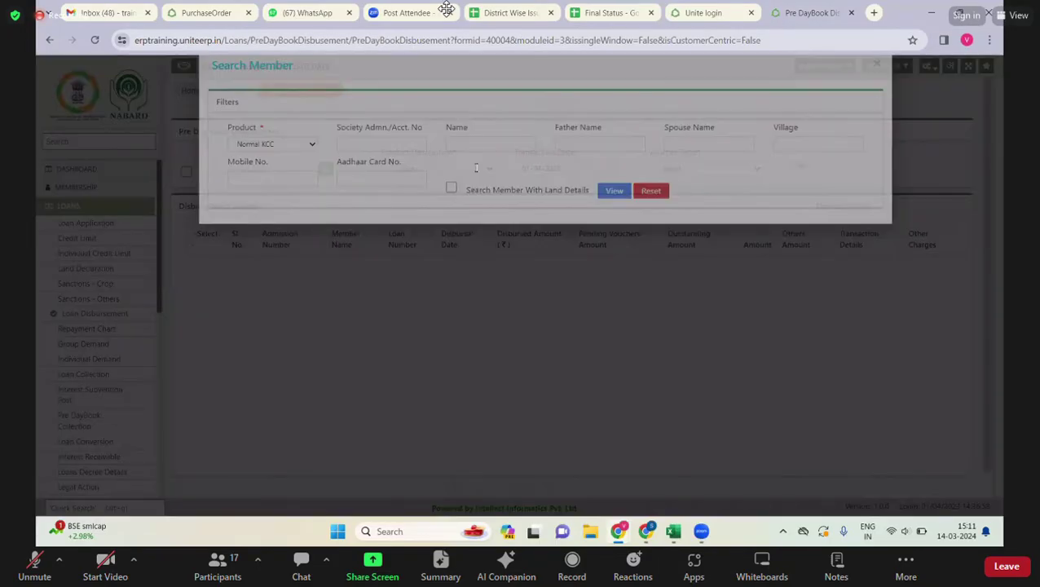
{"action": "type", "text": "Uma"}
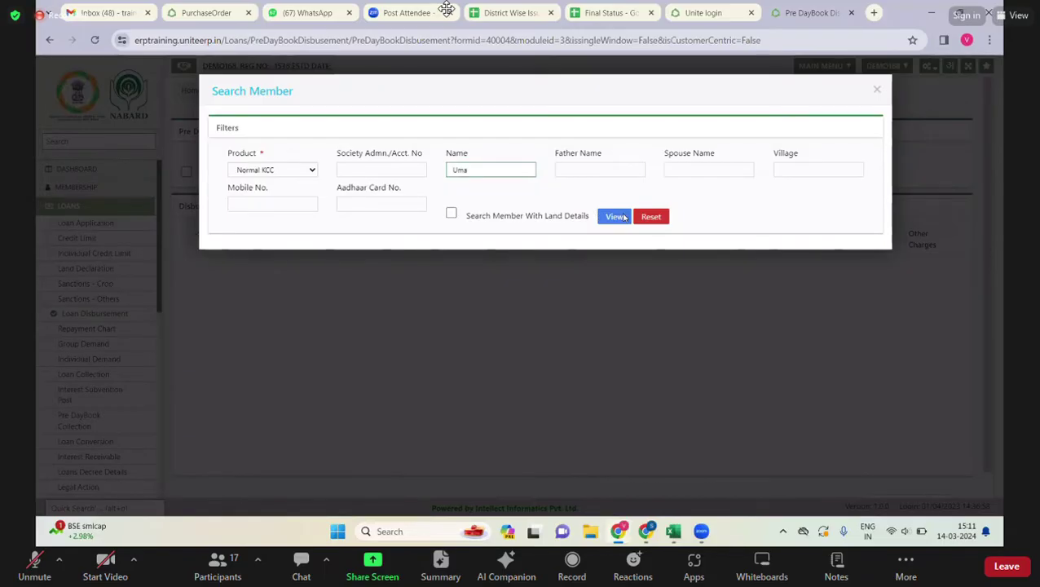
{"action": "key", "text": "Return"}
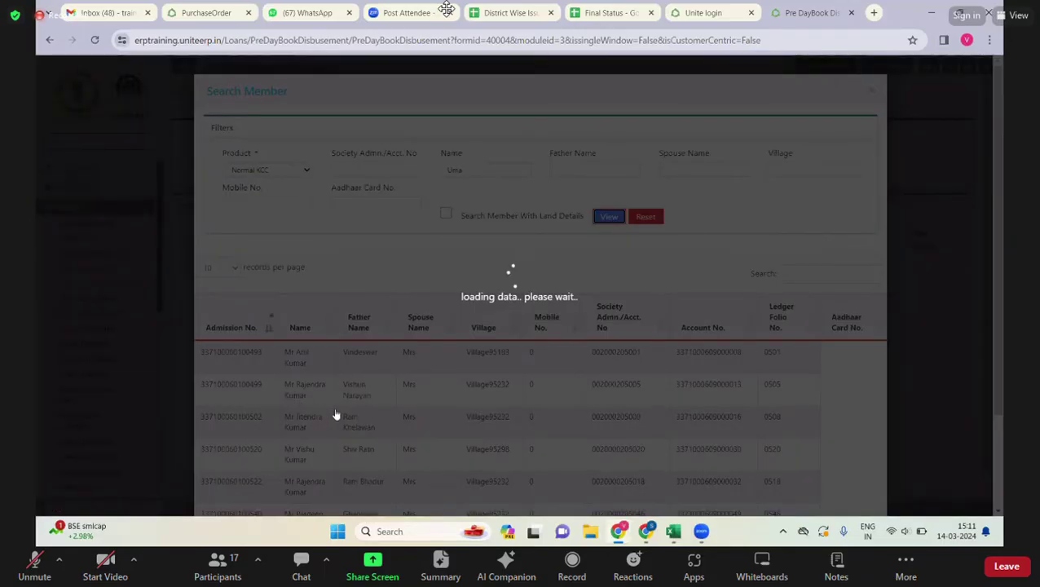
{"action": "scroll", "coordinate": [480, 411], "scroll_direction": "down", "scroll_amount": 3}
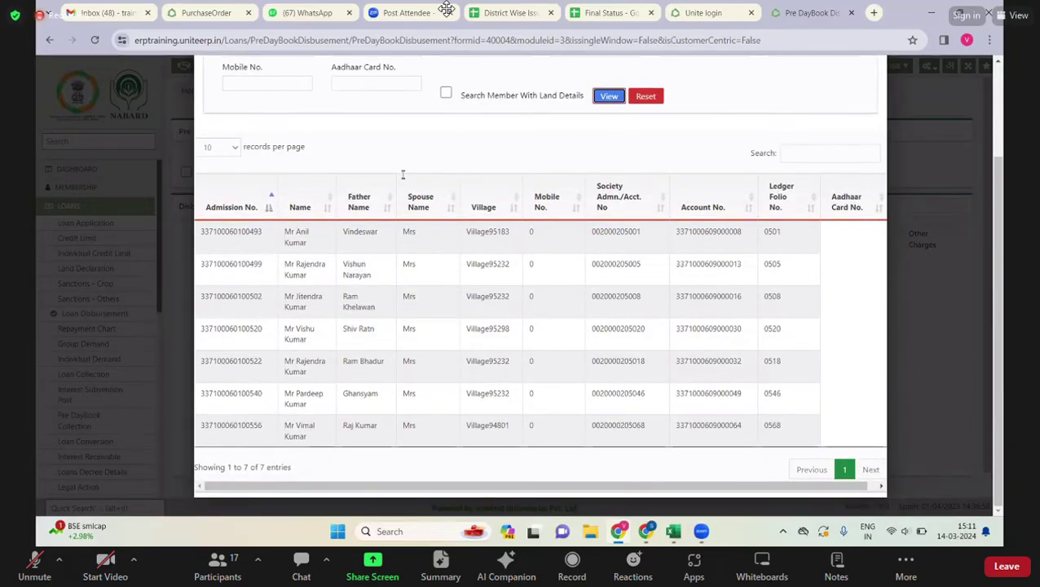
{"action": "scroll", "coordinate": [479, 183], "scroll_direction": "up", "scroll_amount": 3}
{"action": "left_click_drag", "start_coordinate": [522, 169], "coordinate": [399, 170]}
{"action": "type", "text": "k"}
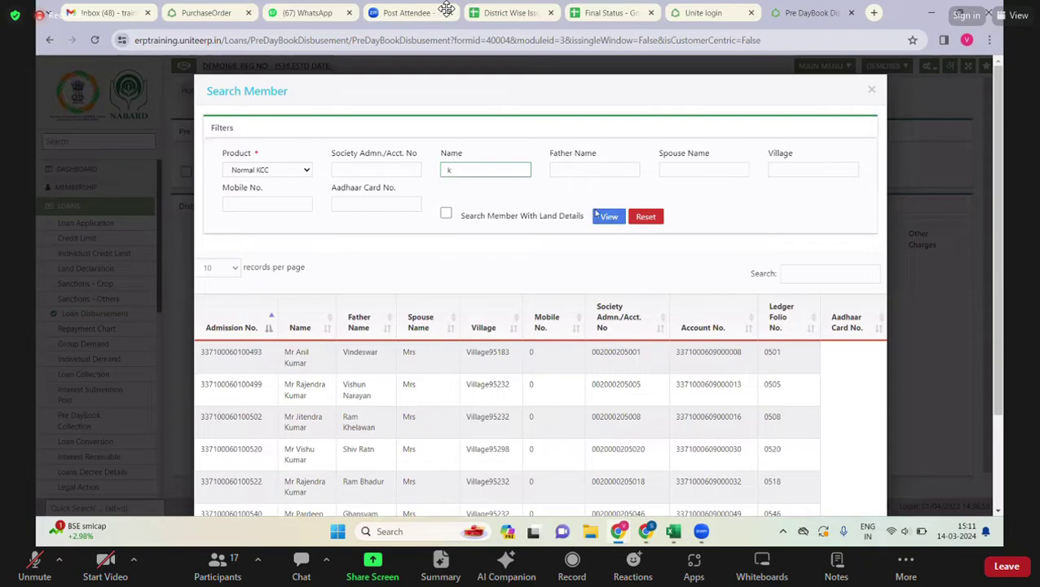
{"action": "key", "text": "Return"}
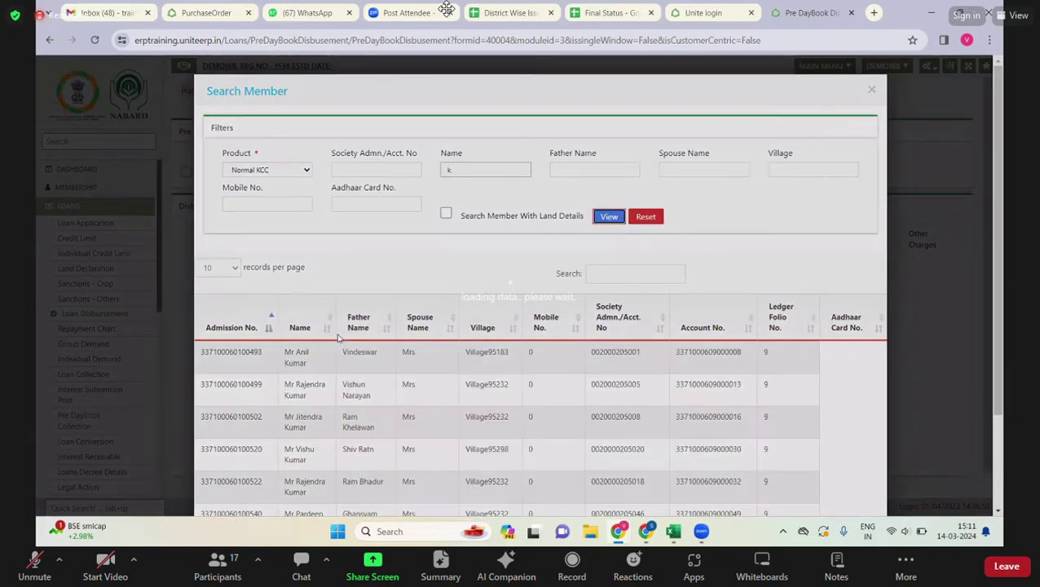
- Page through the matching members to pages 2 and 3, then back to page 1
{"action": "scroll", "coordinate": [692, 434], "scroll_direction": "down", "scroll_amount": 3}
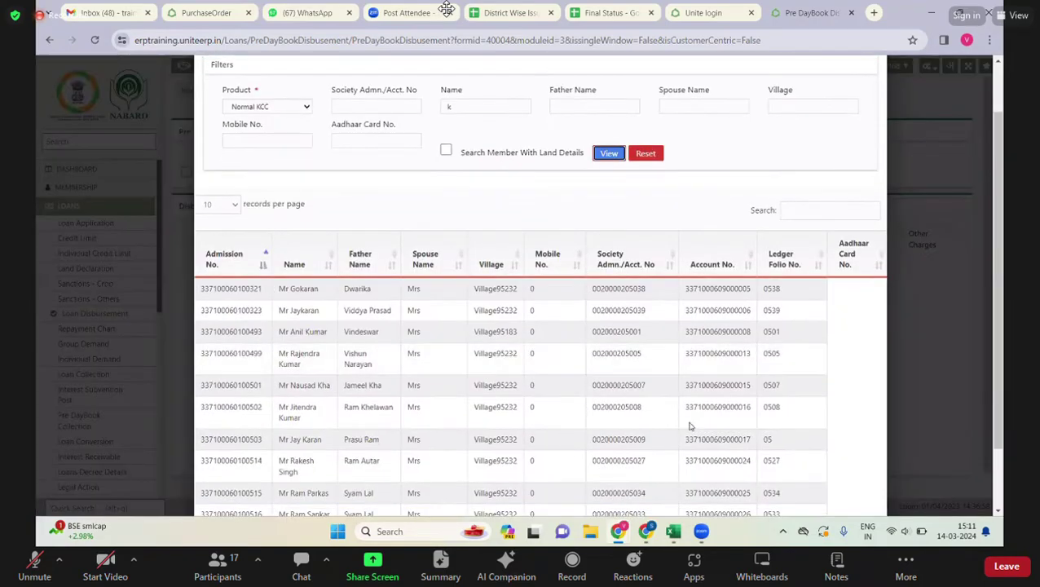
{"action": "left_click", "coordinate": [824, 471]}
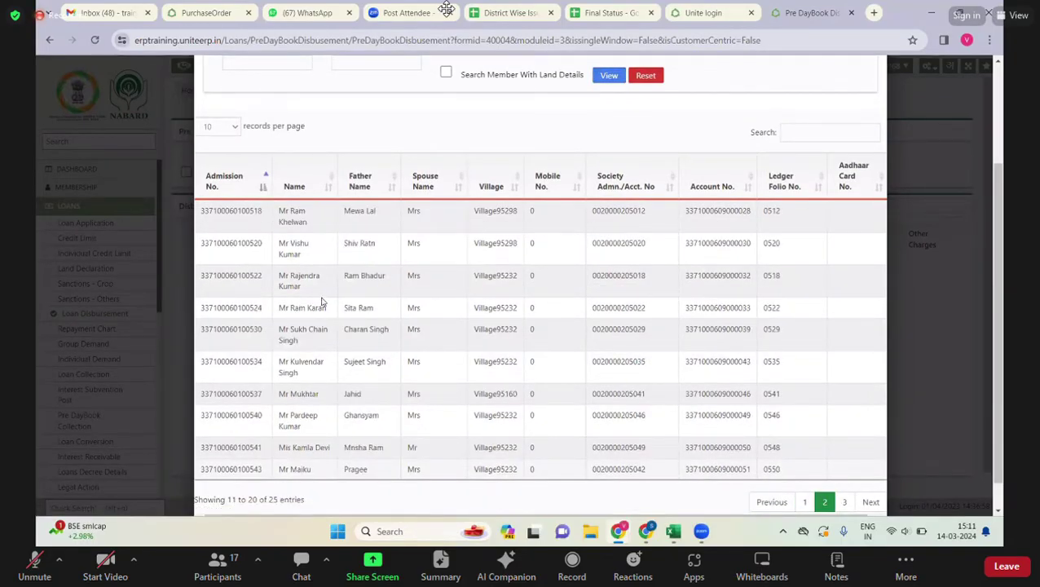
{"action": "scroll", "coordinate": [863, 490], "scroll_direction": "down", "scroll_amount": 1}
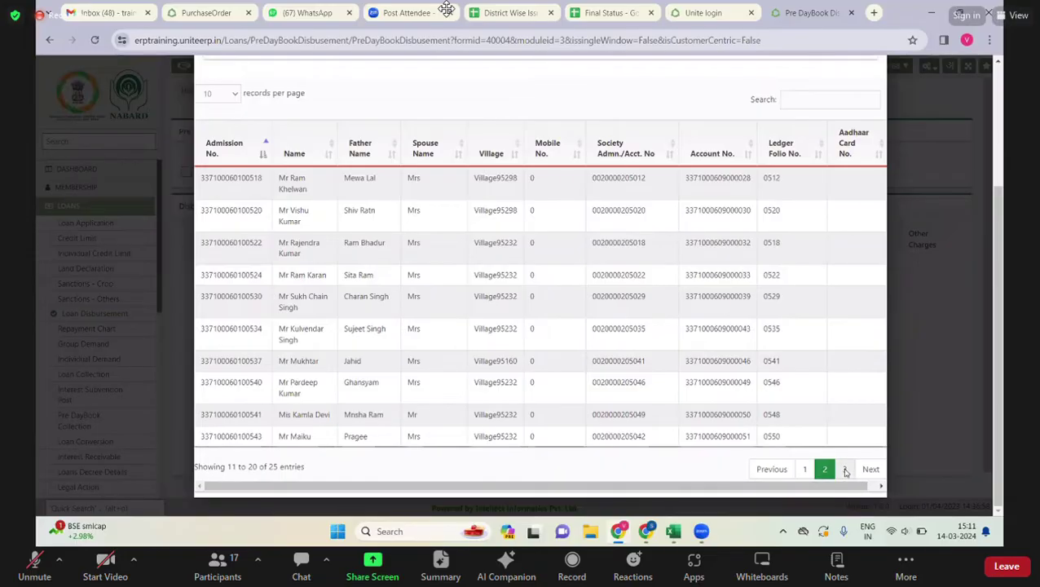
{"action": "left_click", "coordinate": [844, 469]}
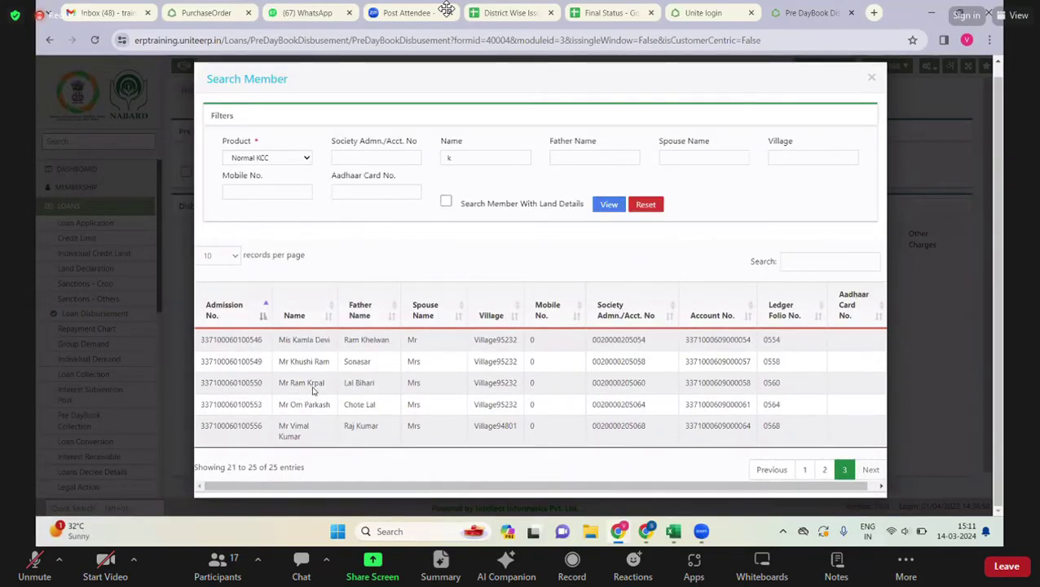
{"action": "scroll", "coordinate": [313, 390], "scroll_direction": "up", "scroll_amount": 1}
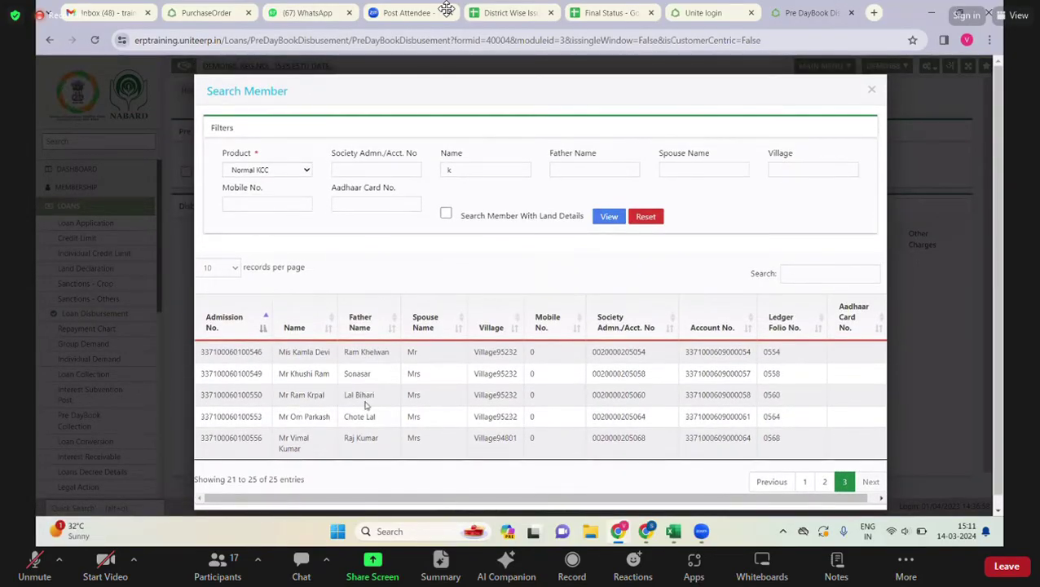
{"action": "left_click", "coordinate": [805, 482]}
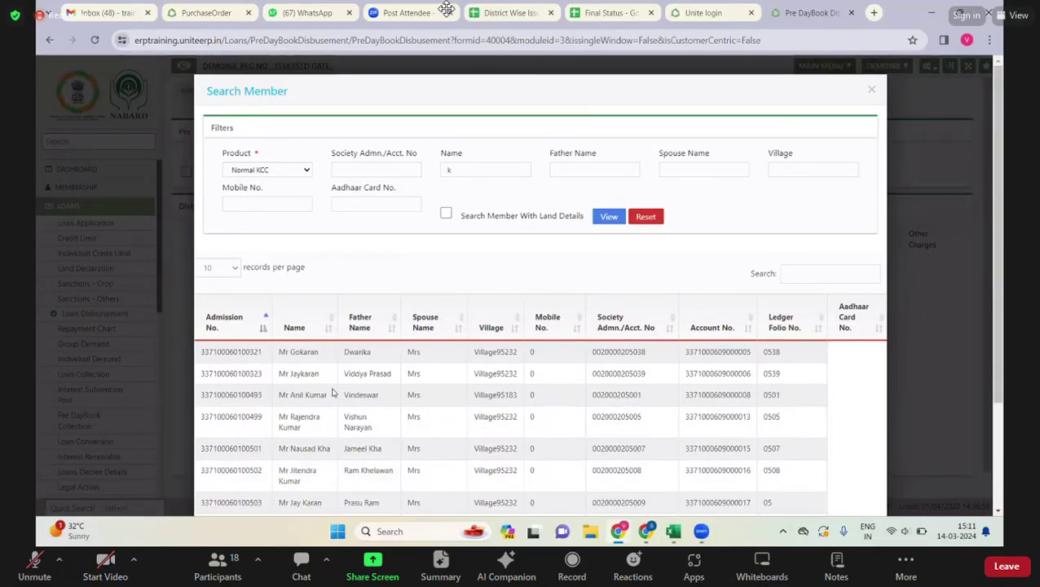
{"action": "scroll", "coordinate": [331, 390], "scroll_direction": "down", "scroll_amount": 1}
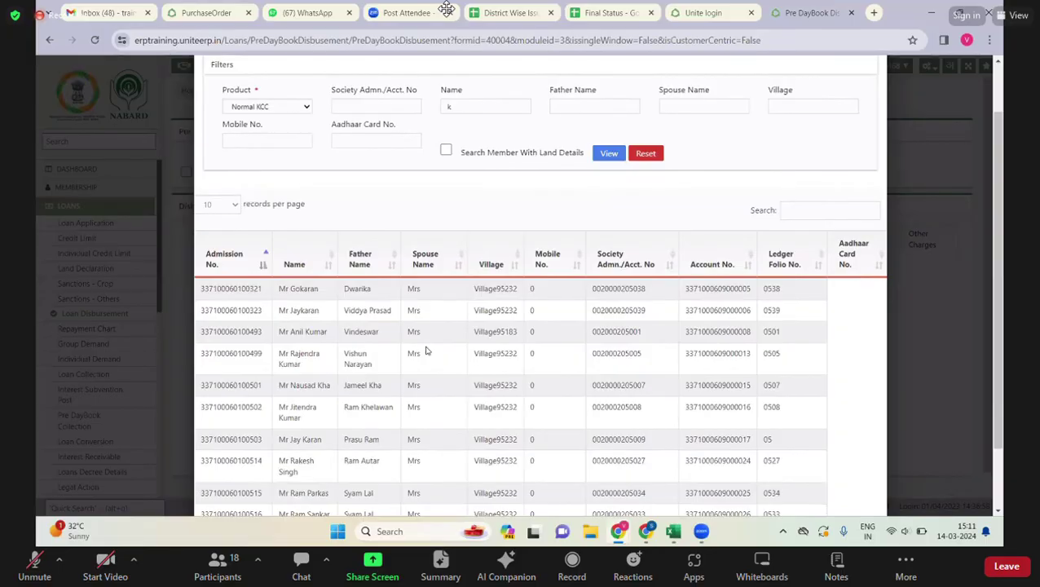
{"action": "scroll", "coordinate": [479, 200], "scroll_direction": "up", "scroll_amount": 1}
- Search by the member's full name, then clear it and retype a partial name
{"action": "double_click", "coordinate": [475, 169]}
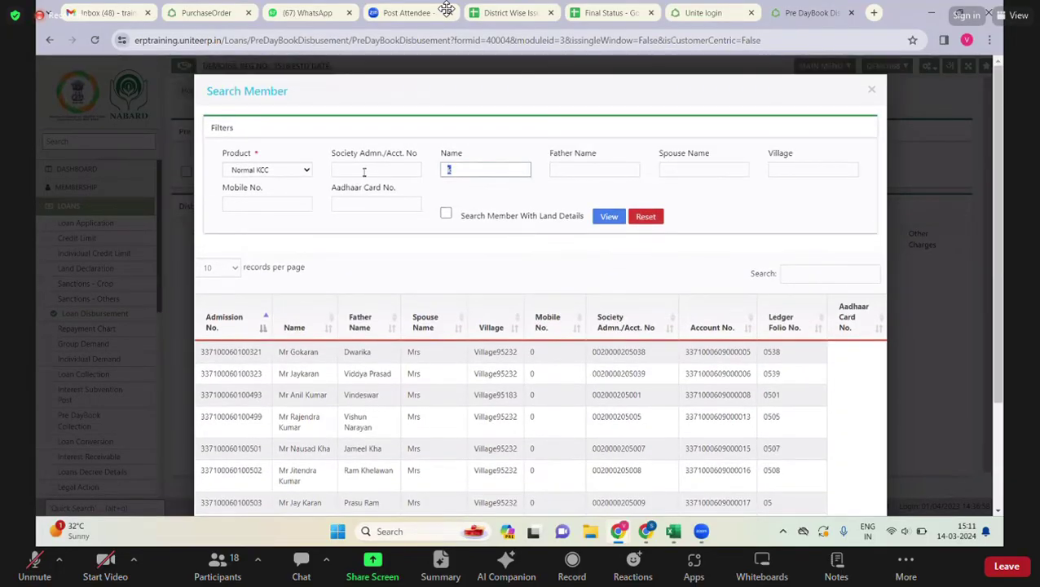
{"action": "type", "text": "Mr Umashankar"}
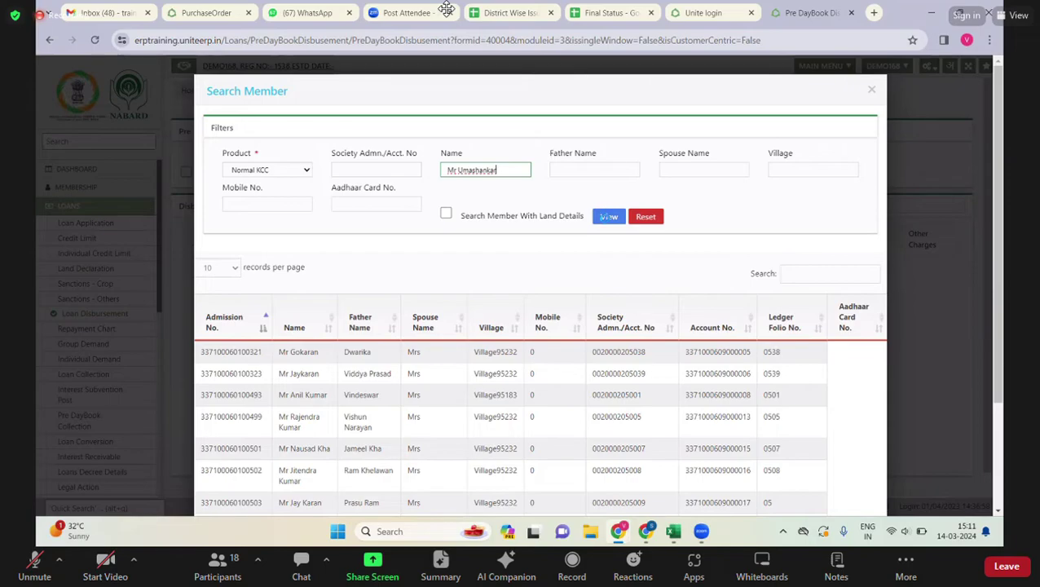
{"action": "left_click", "coordinate": [607, 218]}
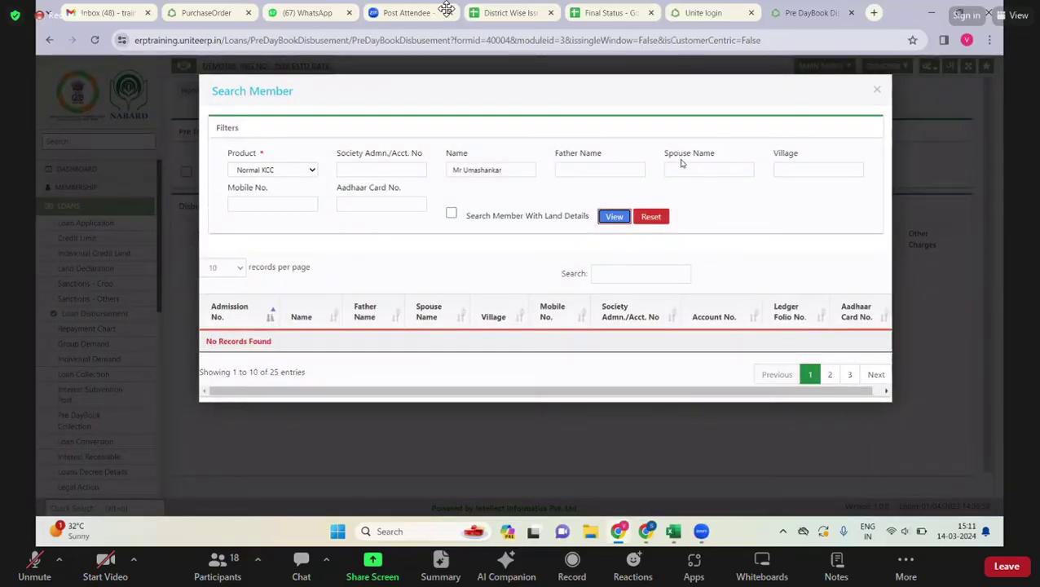
{"action": "left_click_drag", "start_coordinate": [509, 170], "coordinate": [450, 171]}
{"action": "key", "text": "BackSpace"}
{"action": "type", "text": "M"}
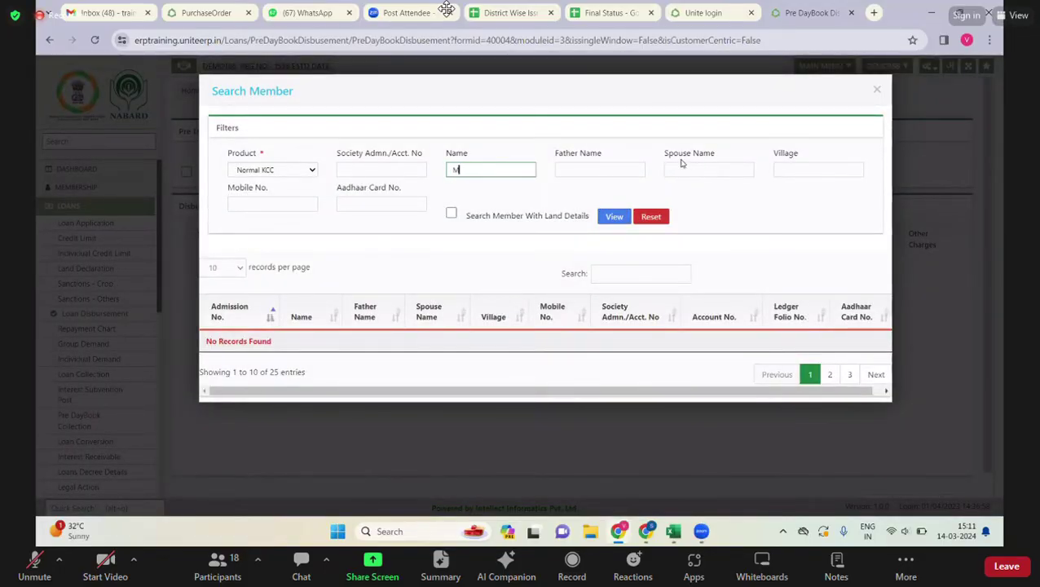
{"action": "type", "text": "r"}
{"action": "type", "text": "s"}
{"action": "type", "text": "h"}
- Rerun the partial-name member search, then open Pending Vouchers at page 3
{"action": "left_click", "coordinate": [613, 217]}
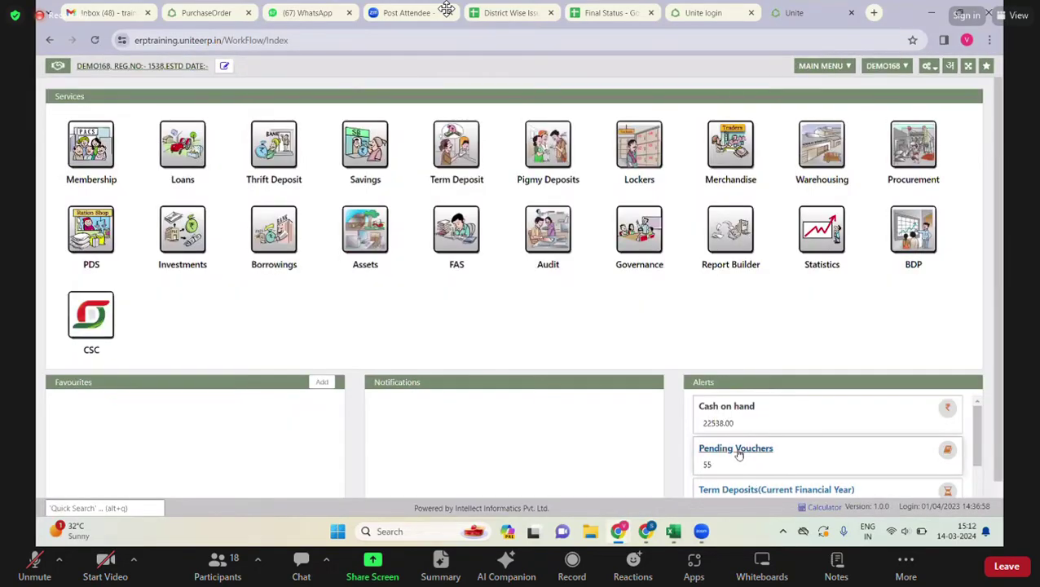
{"action": "left_click", "coordinate": [739, 449]}
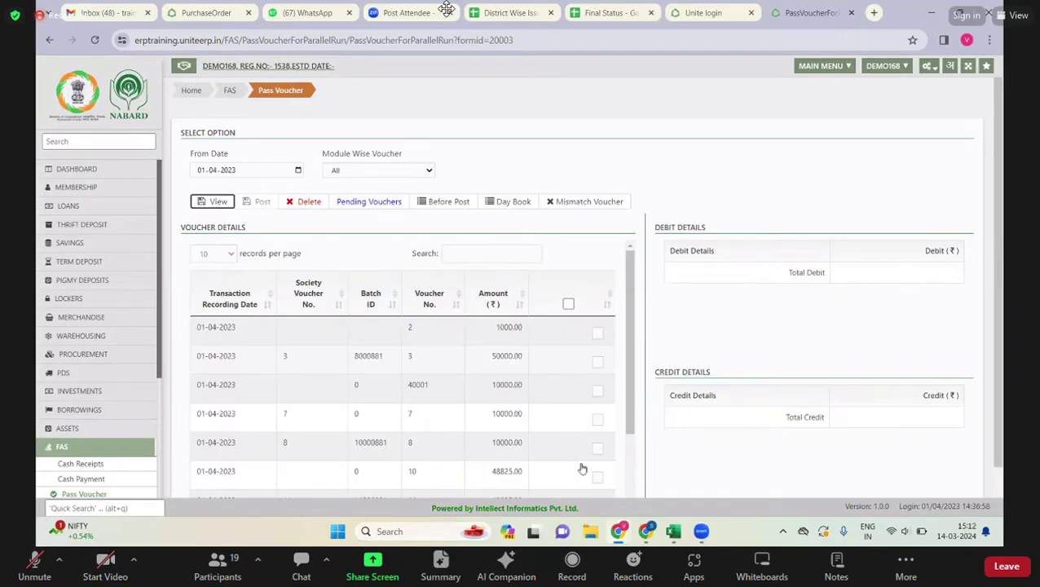
{"action": "scroll", "coordinate": [579, 464], "scroll_direction": "down", "scroll_amount": 5}
{"action": "left_click", "coordinate": [576, 460]}
- Tick voucher 36 (6096.37) to view its DAP, SSP12, CGST and SGST entries, then return to DASHBOARD
{"action": "left_click", "coordinate": [598, 423]}
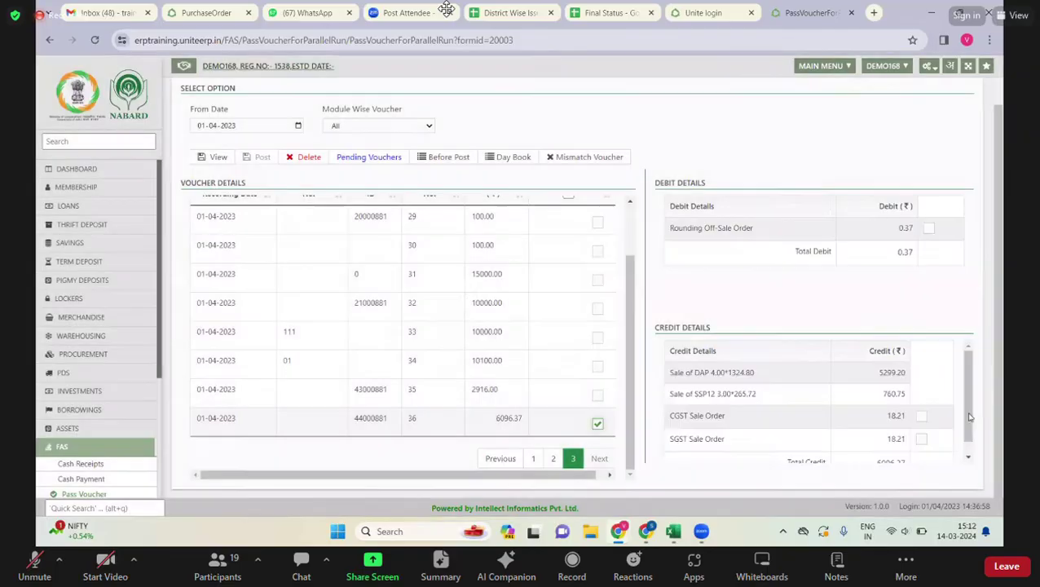
{"action": "left_click_drag", "start_coordinate": [970, 417], "coordinate": [968, 385]}
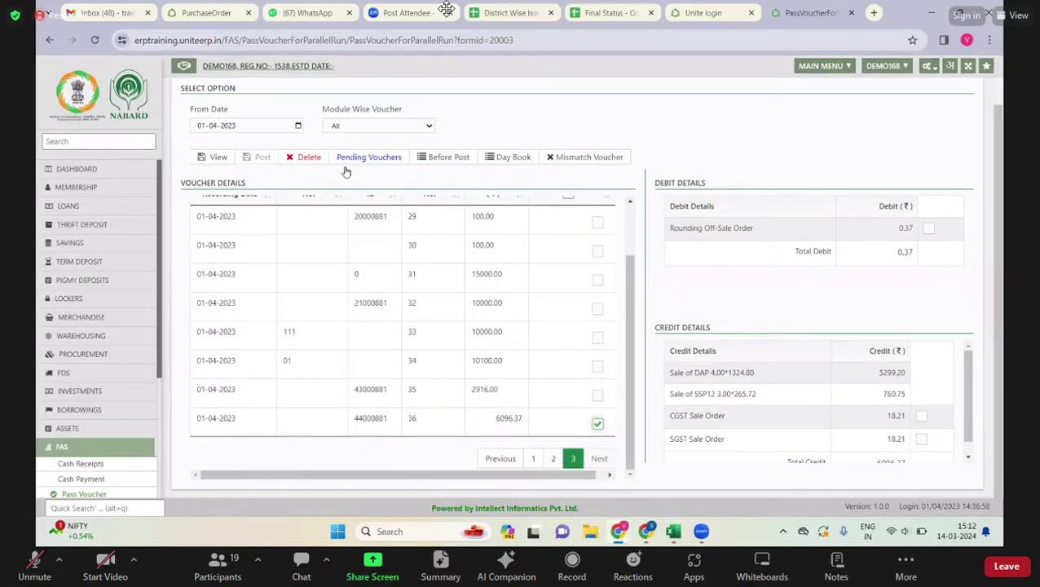
{"action": "left_click", "coordinate": [70, 169]}
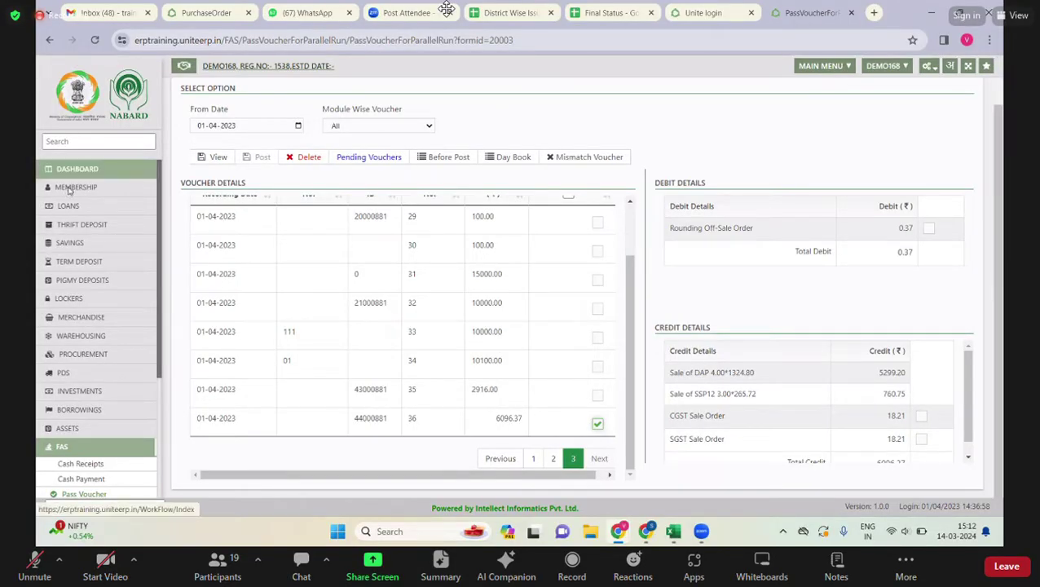
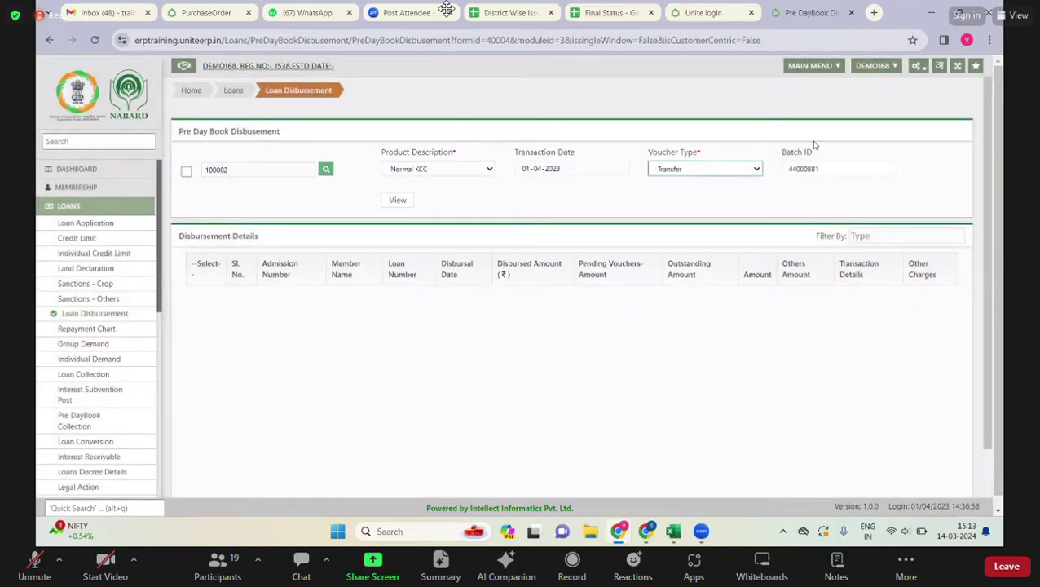
- Load the disbursement records for the chosen criteria; no records appear
{"action": "left_click", "coordinate": [396, 202]}
{"action": "left_click", "coordinate": [396, 203]}
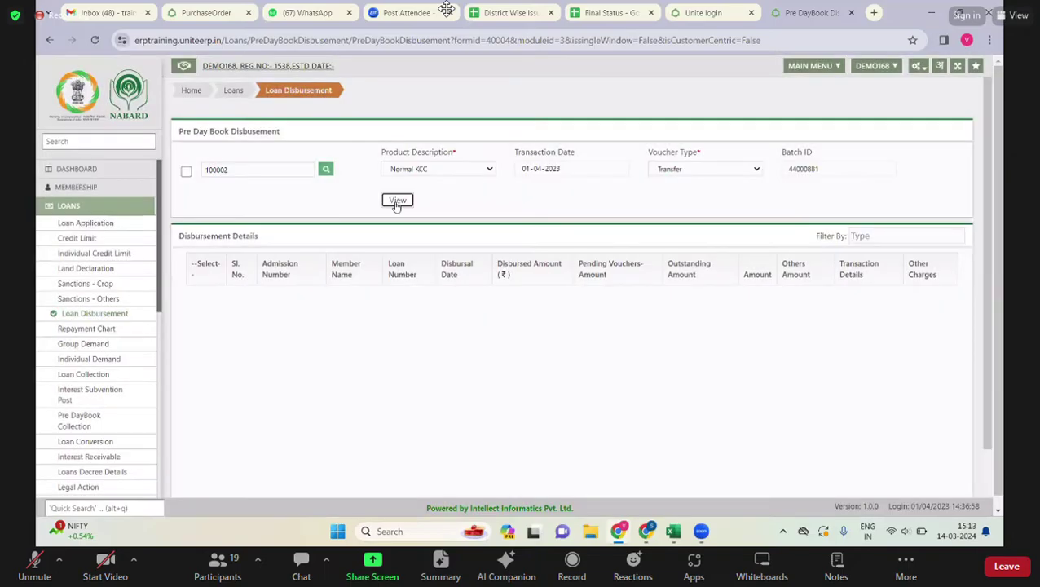
{"action": "left_click", "coordinate": [396, 202]}
- Bring up the Merchandise module's workflow overview
{"action": "scroll", "coordinate": [546, 323], "scroll_direction": "down", "scroll_amount": 1}
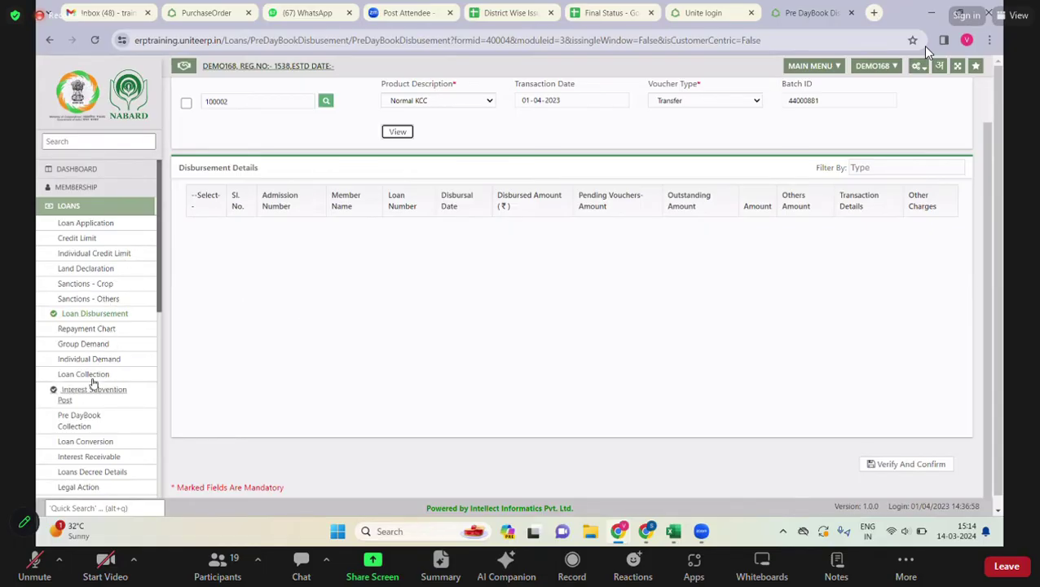
{"action": "scroll", "coordinate": [92, 381], "scroll_direction": "down", "scroll_amount": 10}
{"action": "left_click", "coordinate": [85, 235]}
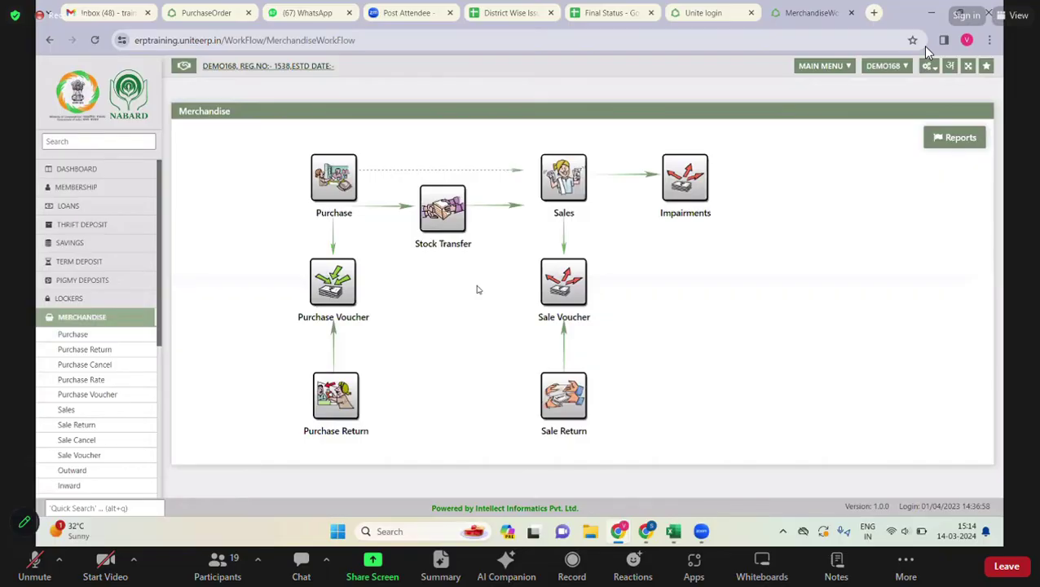
{"action": "left_click", "coordinate": [76, 440]}
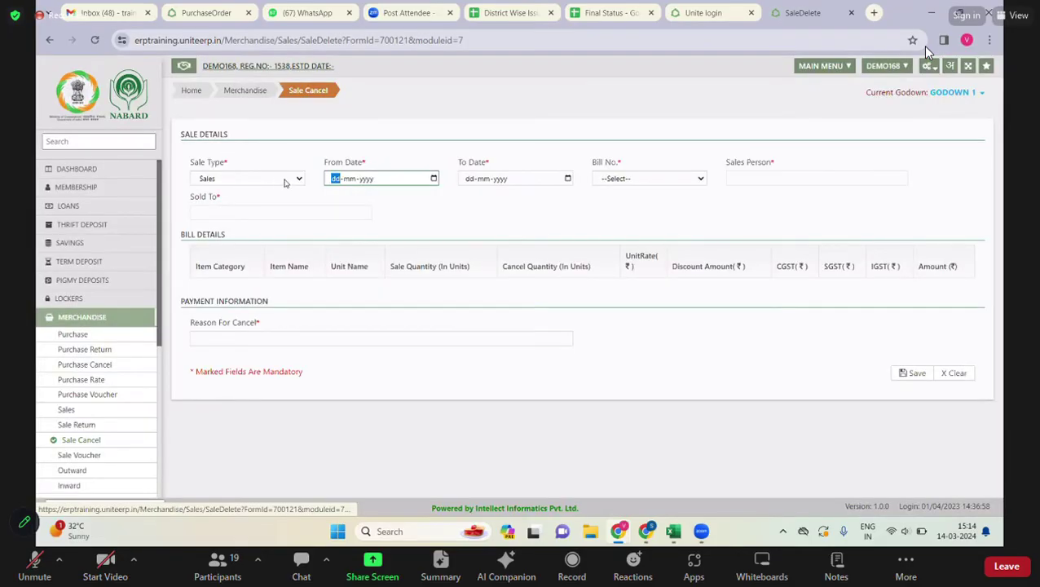
{"action": "left_click", "coordinate": [285, 183]}
{"action": "left_click", "coordinate": [354, 184]}
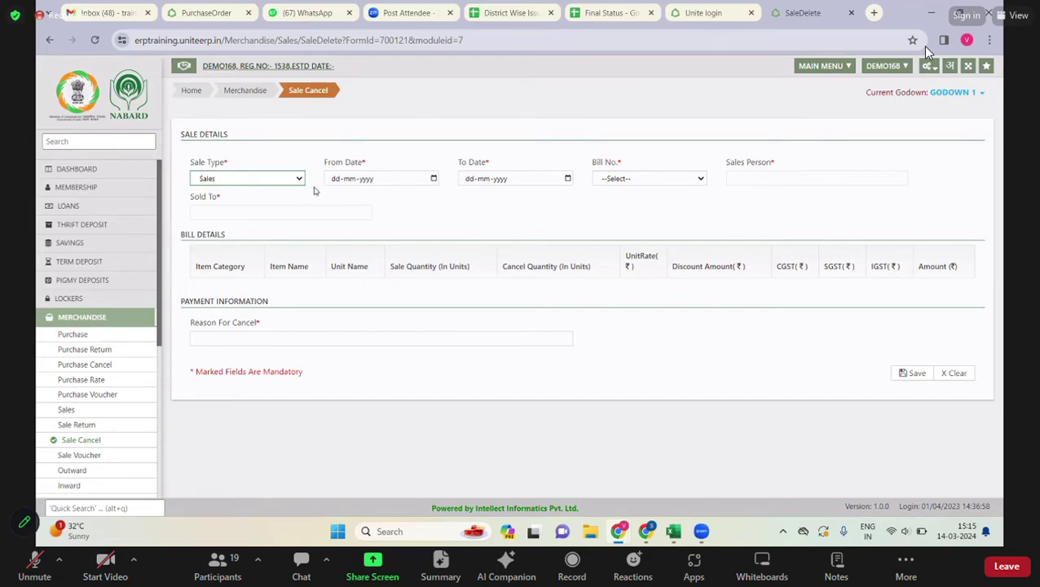
{"action": "left_click", "coordinate": [246, 92]}
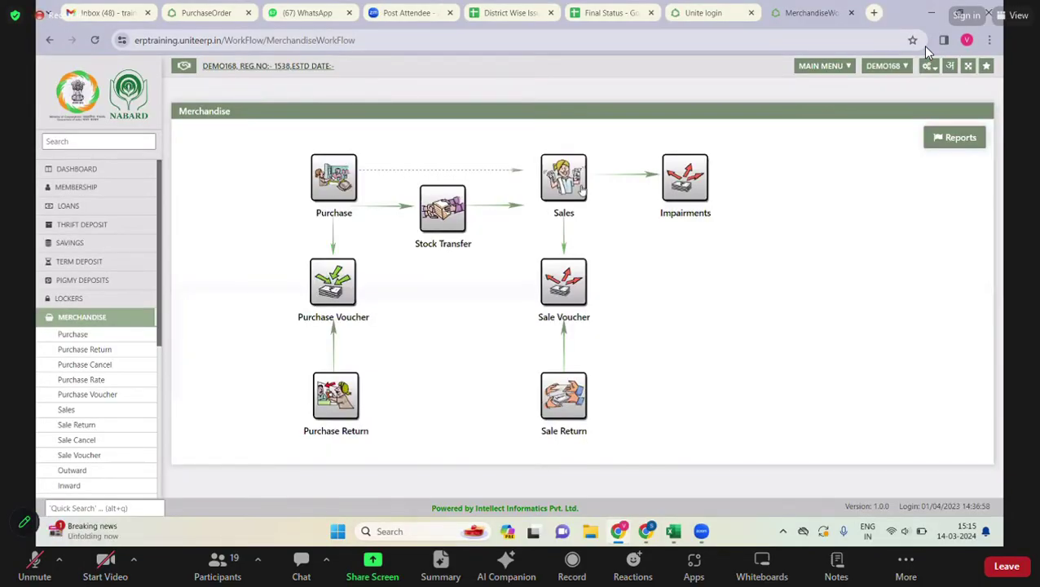
- Start a Sales entry To Non Member and enter the customer's full name
{"action": "left_click", "coordinate": [563, 180]}
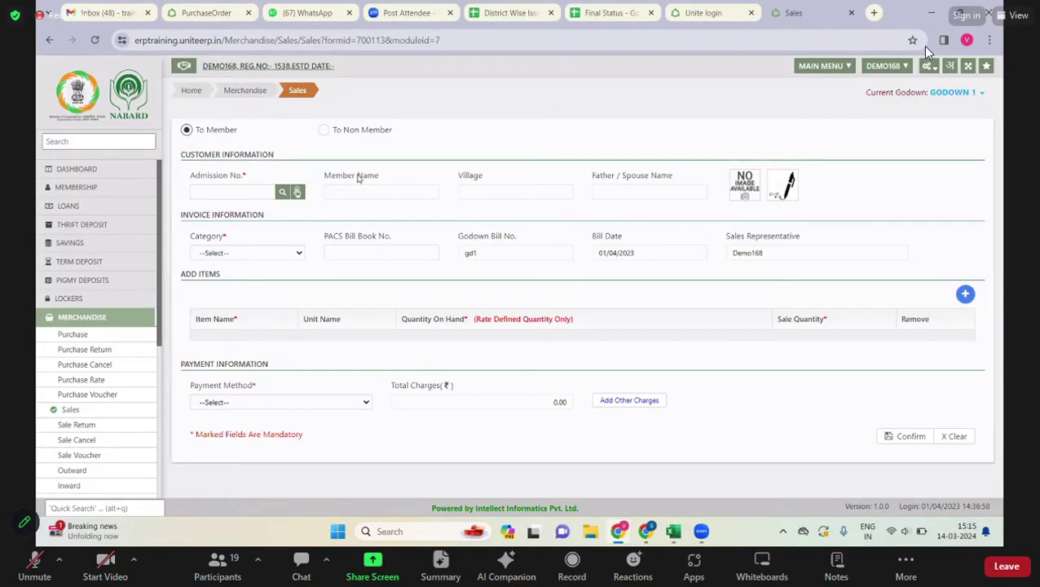
{"action": "left_click", "coordinate": [323, 129]}
{"action": "left_click", "coordinate": [222, 189]}
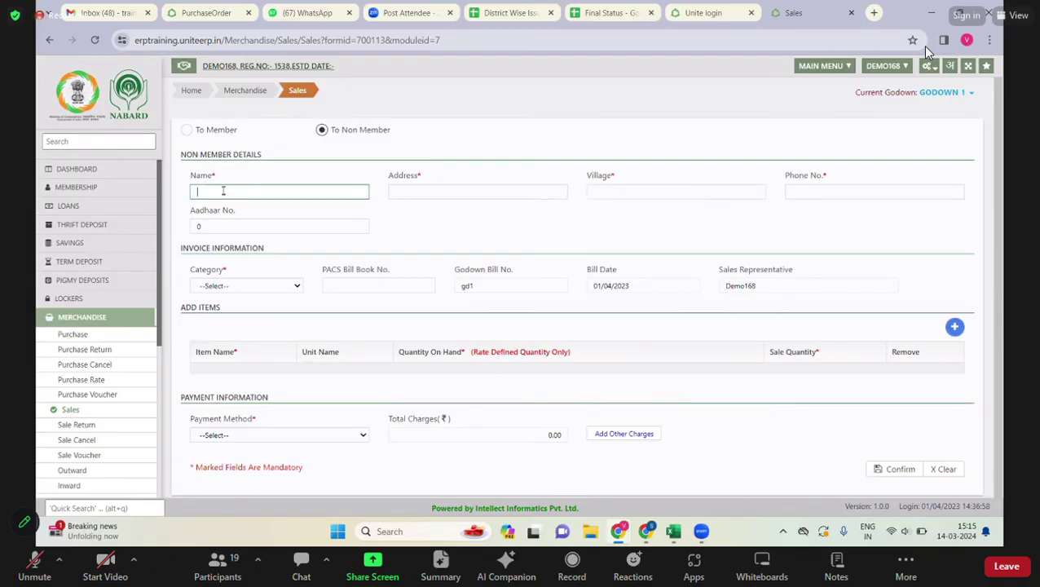
{"action": "key", "text": "Tab"}
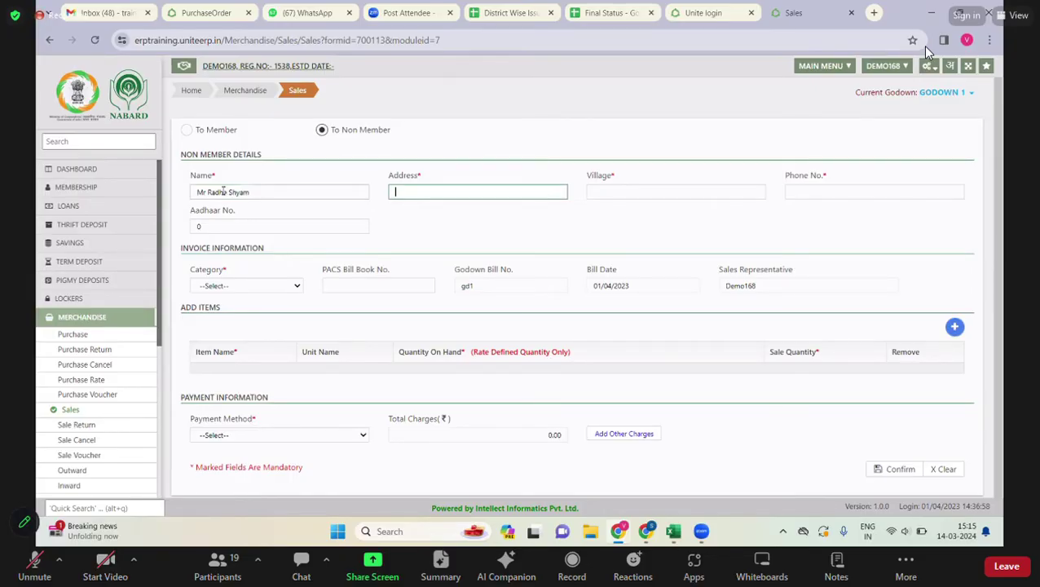
- Move past the Village and Phone No. fields, then view the Category and Payment Method options
{"action": "left_click", "coordinate": [611, 193]}
{"action": "left_click", "coordinate": [811, 193]}
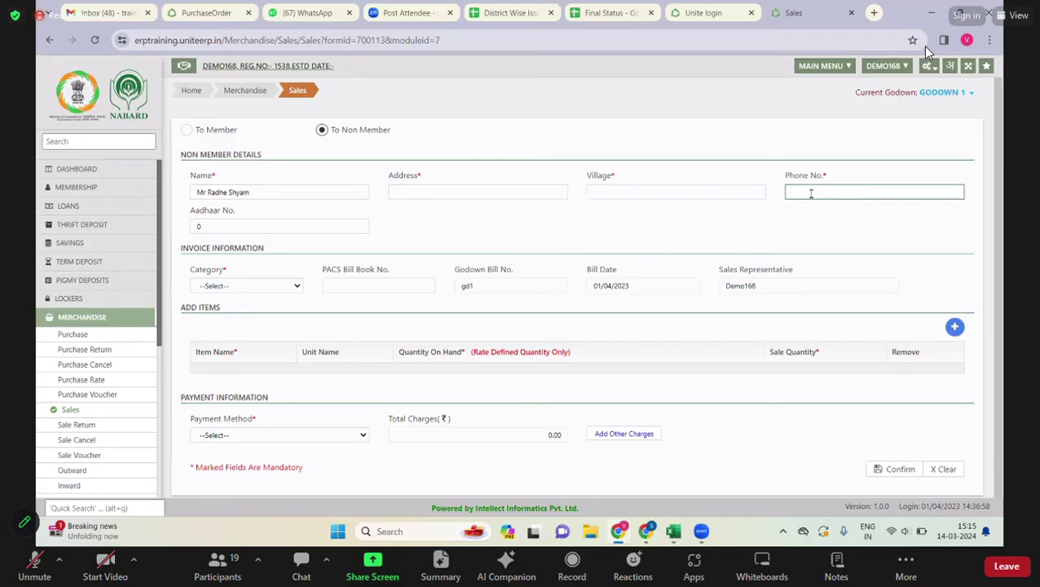
{"action": "left_click", "coordinate": [298, 286]}
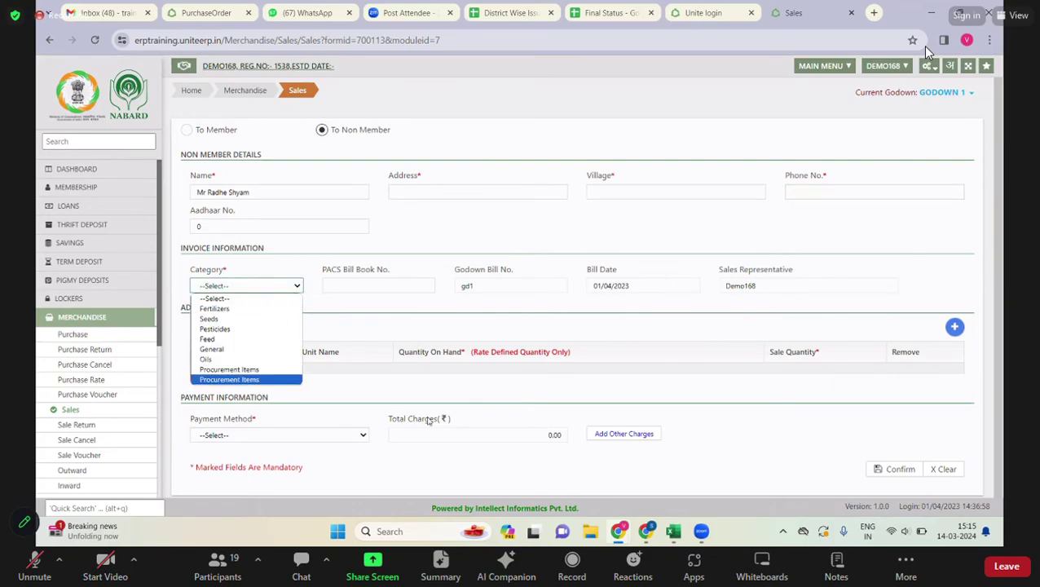
{"action": "left_click", "coordinate": [300, 437]}
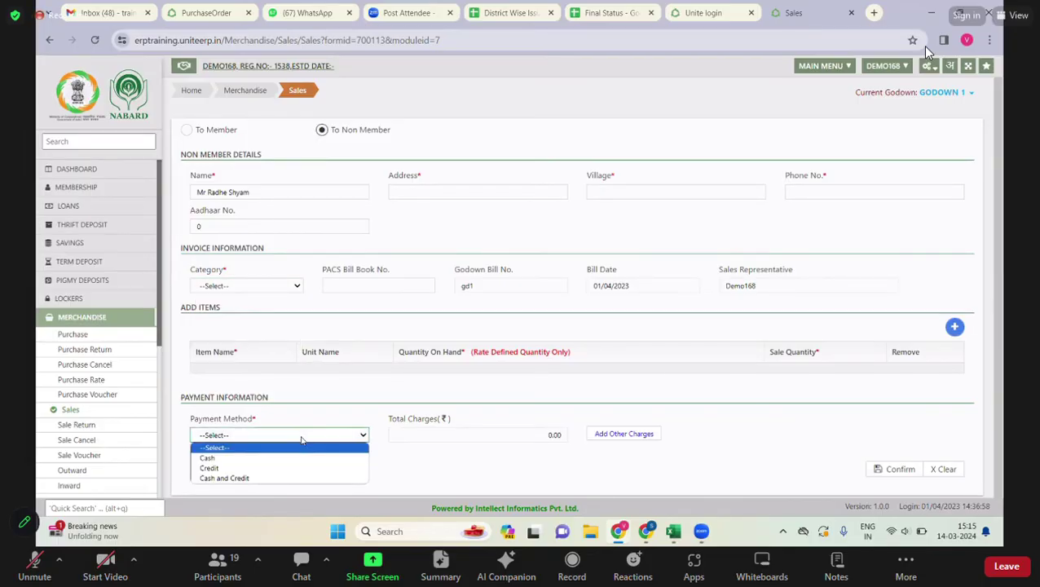